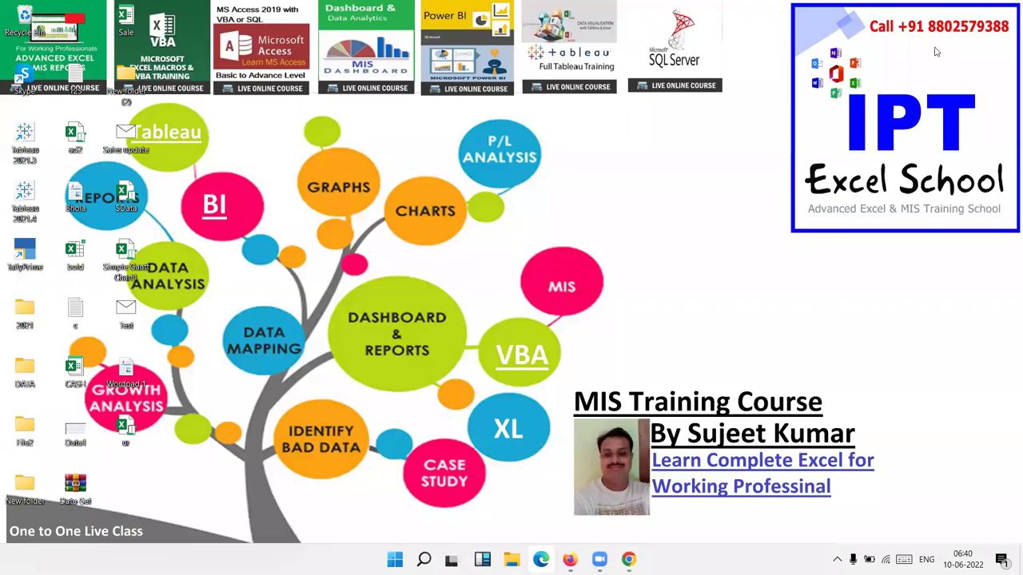
- Launch Excel from the Windows Start search by typing 'e' and choosing the best match
{"action": "key", "text": "super"}
{"action": "type", "text": "e"}
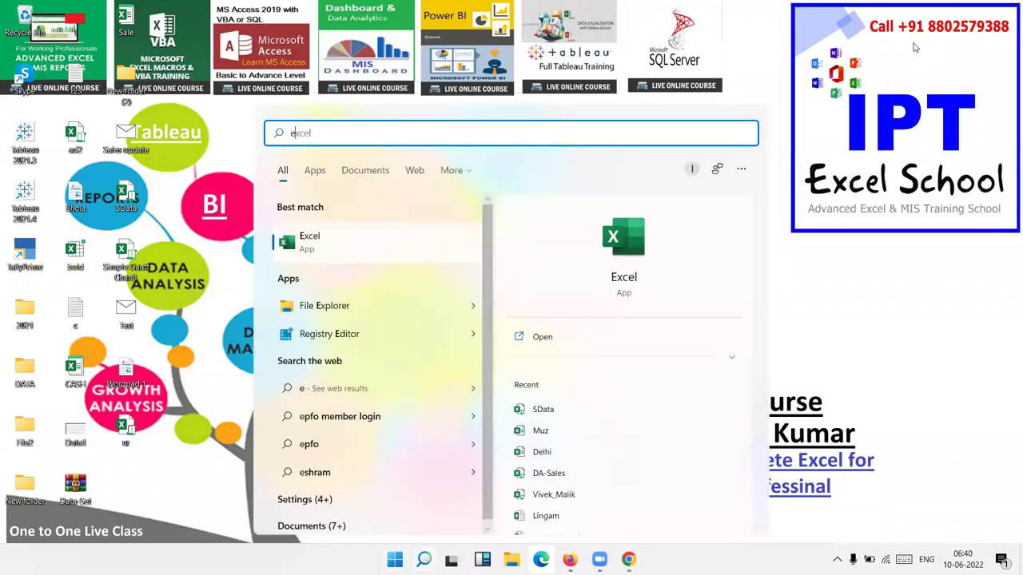
{"action": "left_click", "coordinate": [638, 228]}
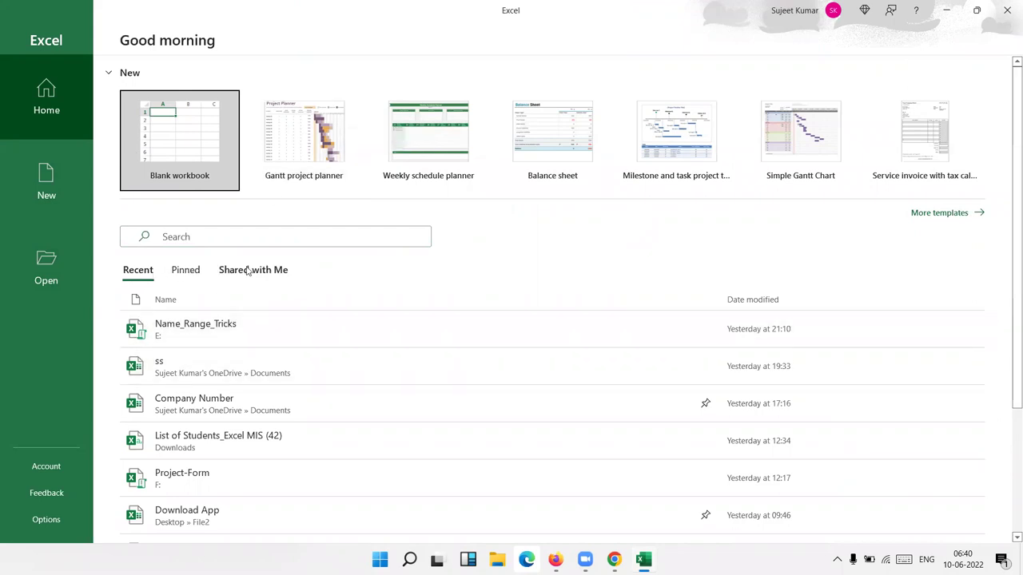
- Scroll through the recent workbooks list and check the Pinned workbooks
{"action": "scroll", "coordinate": [212, 343], "scroll_direction": "down", "scroll_amount": 3}
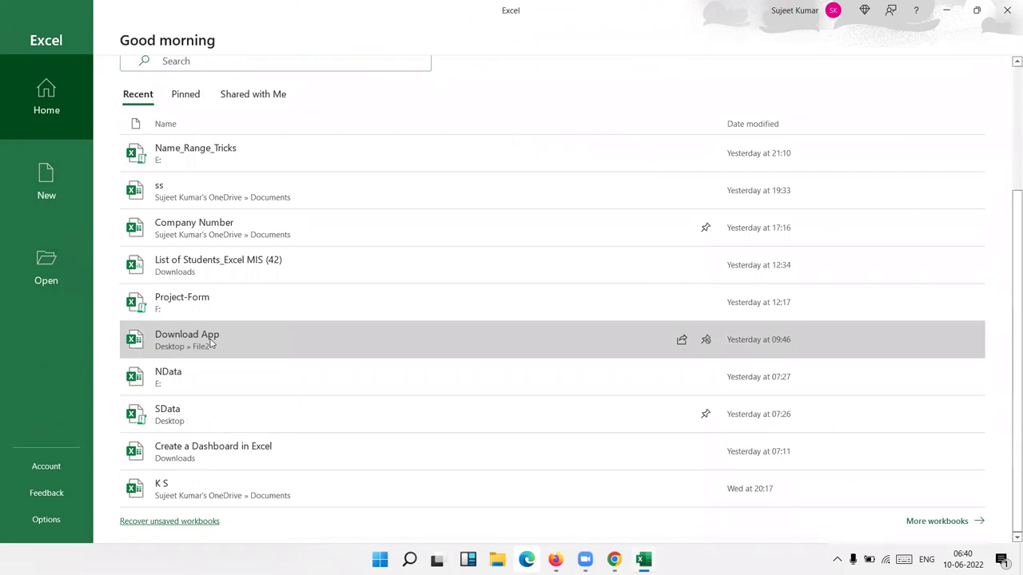
{"action": "scroll", "coordinate": [212, 343], "scroll_direction": "up", "scroll_amount": 3}
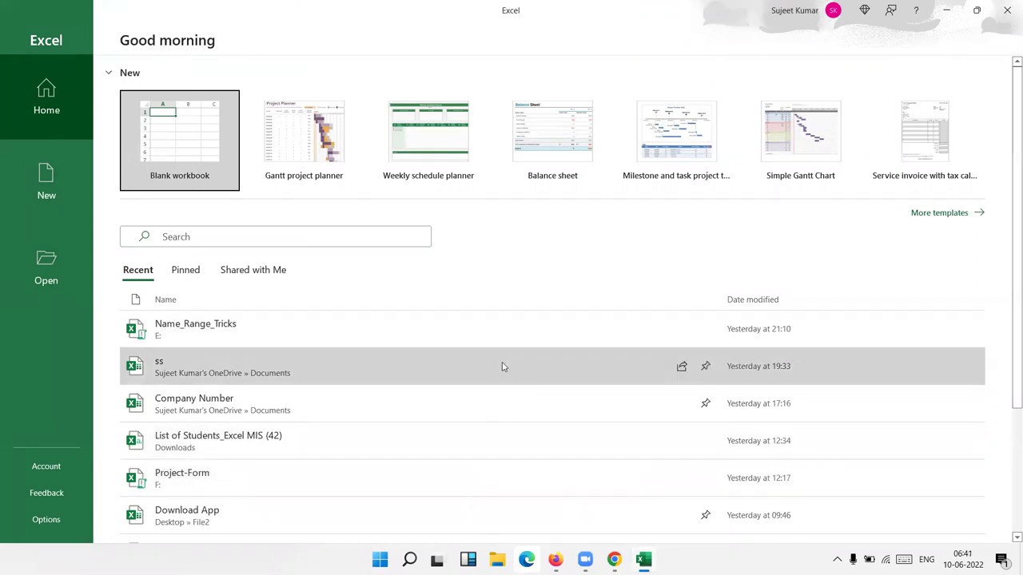
{"action": "scroll", "coordinate": [502, 368], "scroll_direction": "down", "scroll_amount": 2}
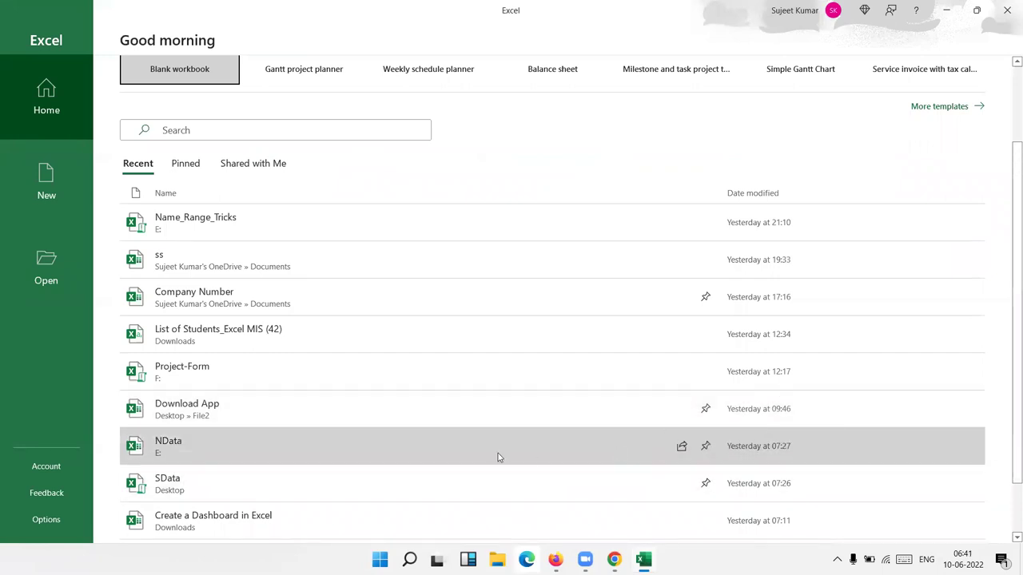
{"action": "scroll", "coordinate": [498, 453], "scroll_direction": "up", "scroll_amount": 2}
{"action": "left_click", "coordinate": [196, 274]}
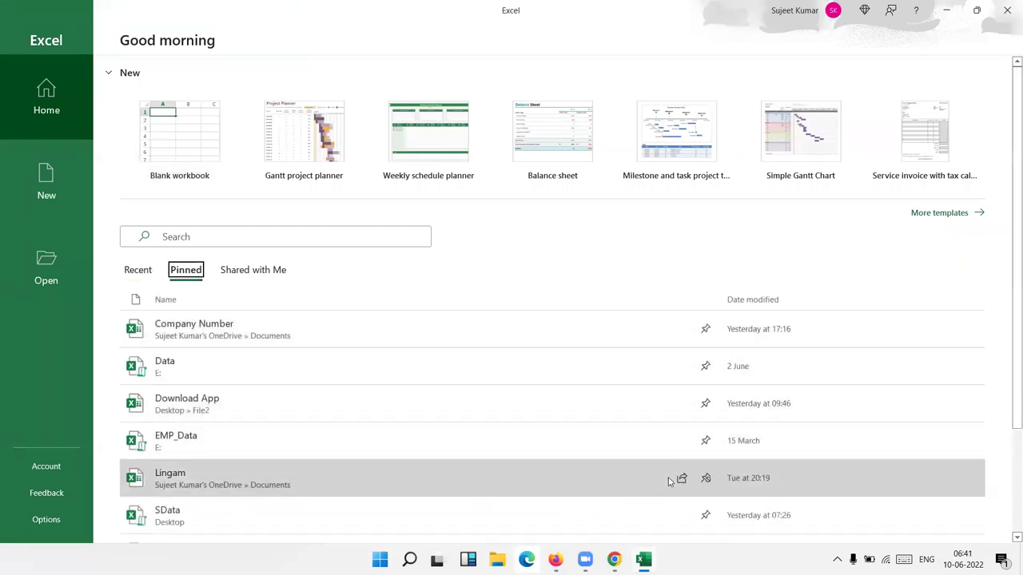
{"action": "scroll", "coordinate": [669, 480], "scroll_direction": "down", "scroll_amount": 2}
{"action": "left_click", "coordinate": [137, 163]}
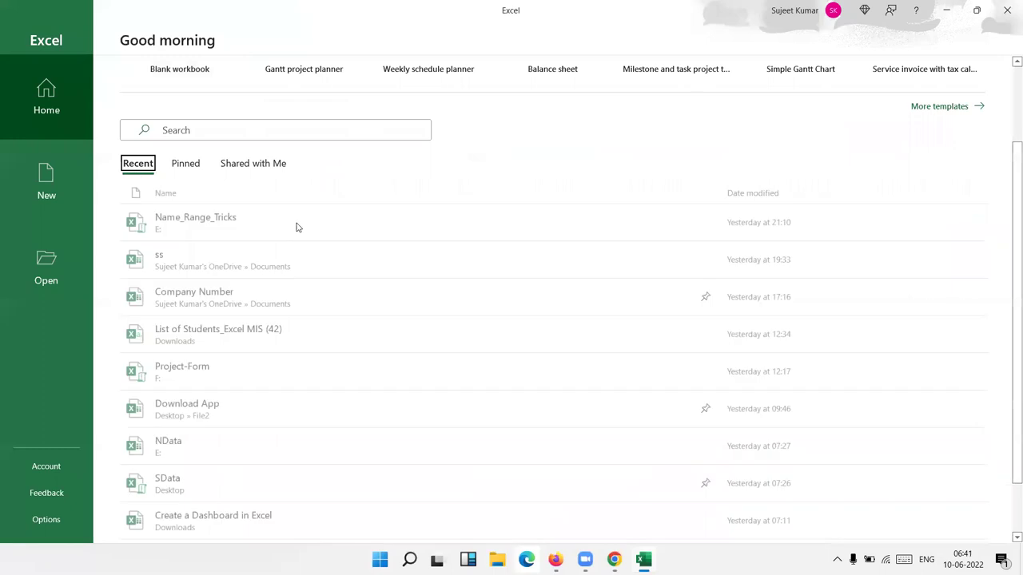
- Check the Shared with Me workbooks, then bring up the New template gallery
{"action": "scroll", "coordinate": [683, 431], "scroll_direction": "down", "scroll_amount": 2}
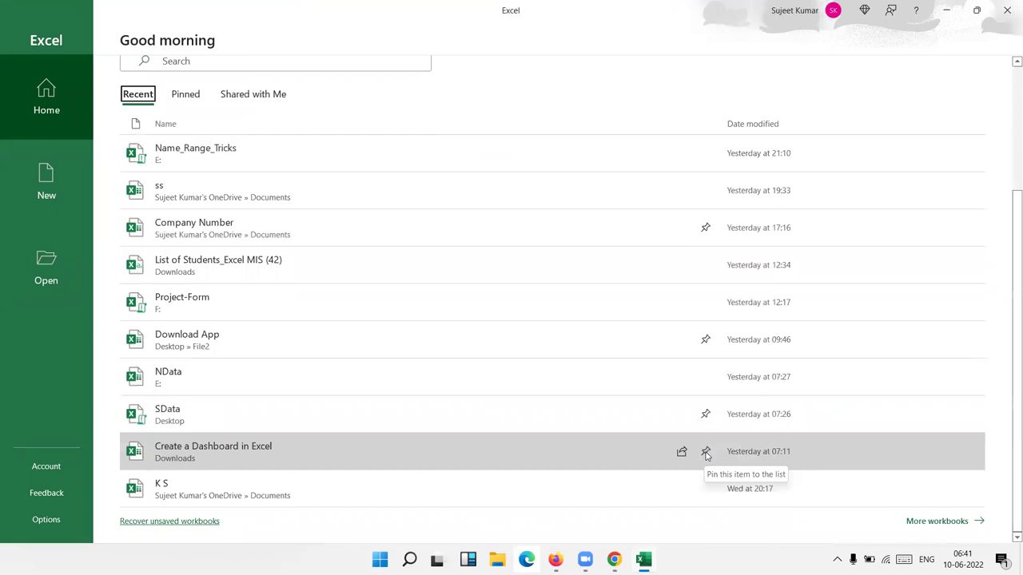
{"action": "scroll", "coordinate": [416, 390], "scroll_direction": "up", "scroll_amount": 3}
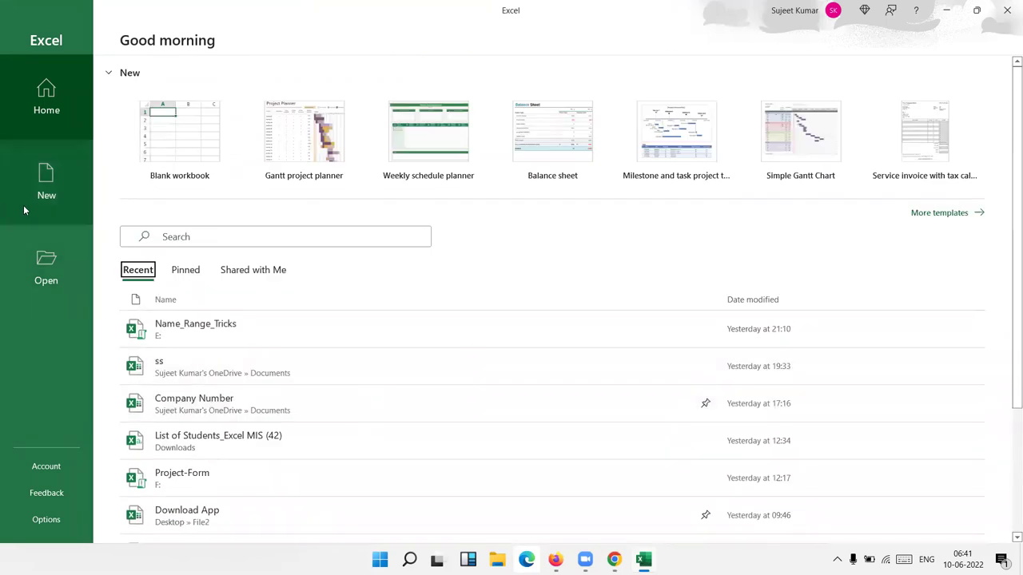
{"action": "scroll", "coordinate": [359, 354], "scroll_direction": "down", "scroll_amount": 3}
{"action": "scroll", "coordinate": [339, 336], "scroll_direction": "up", "scroll_amount": 2}
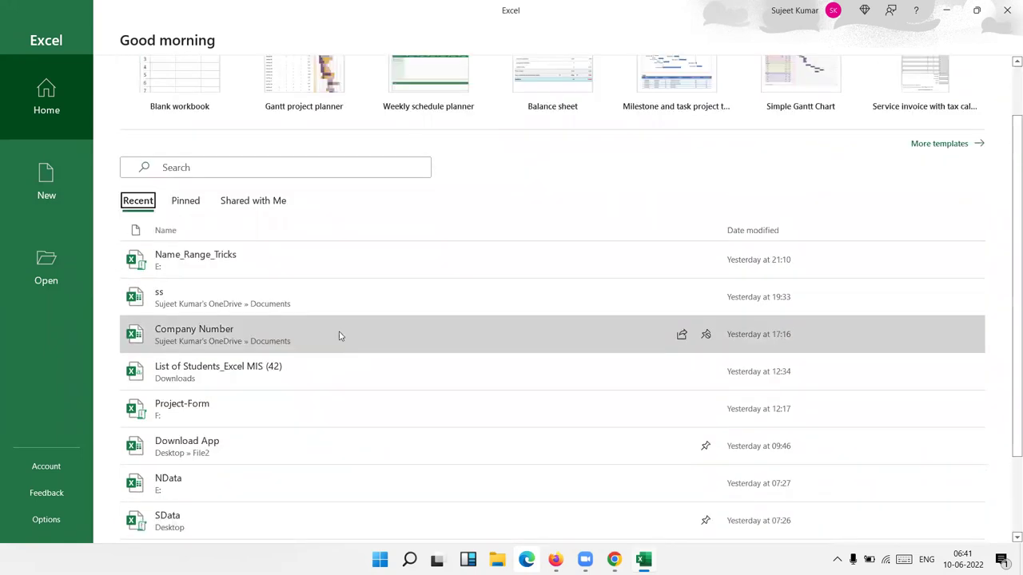
{"action": "left_click", "coordinate": [252, 200]}
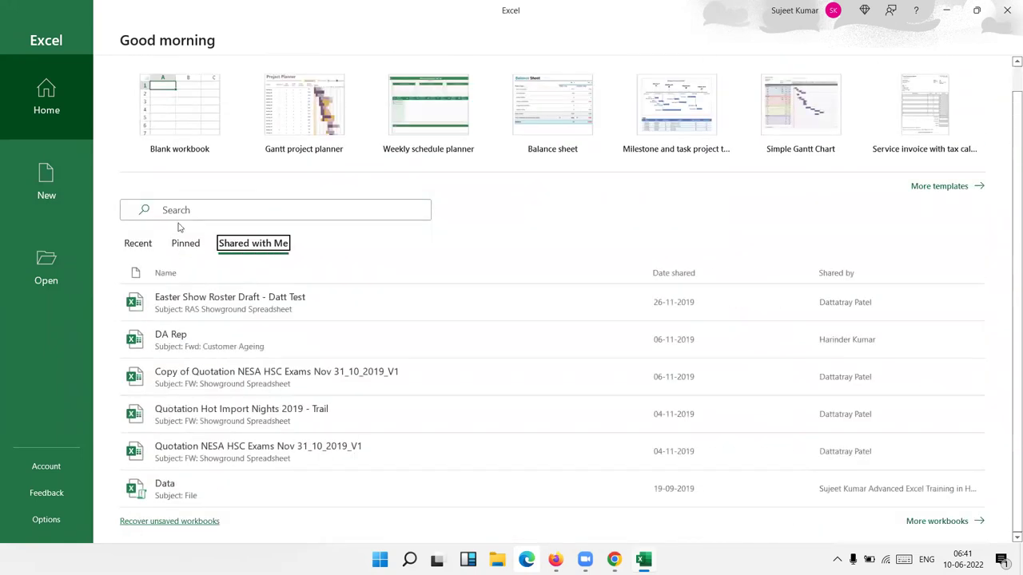
{"action": "left_click", "coordinate": [137, 244]}
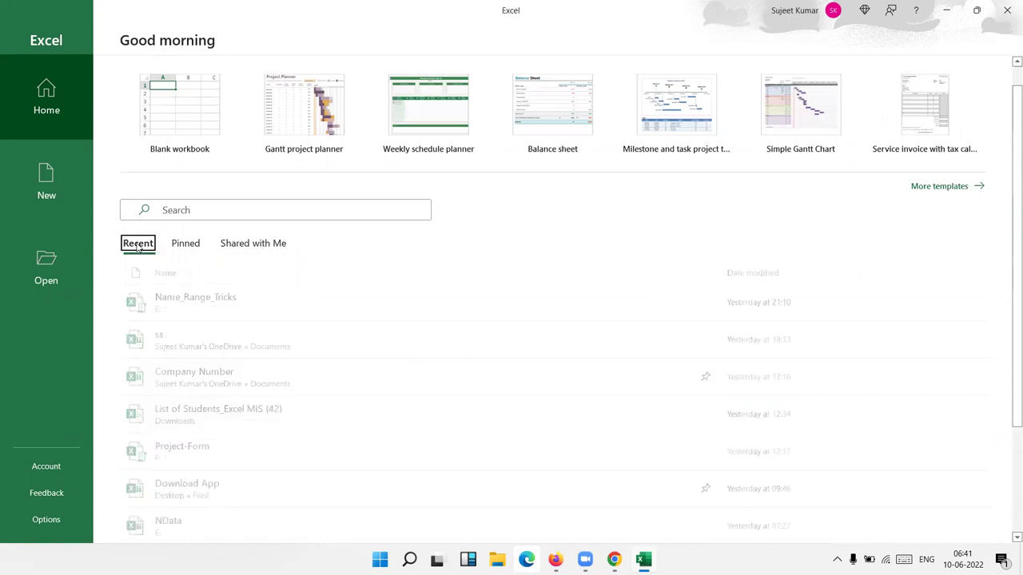
{"action": "left_click", "coordinate": [42, 190]}
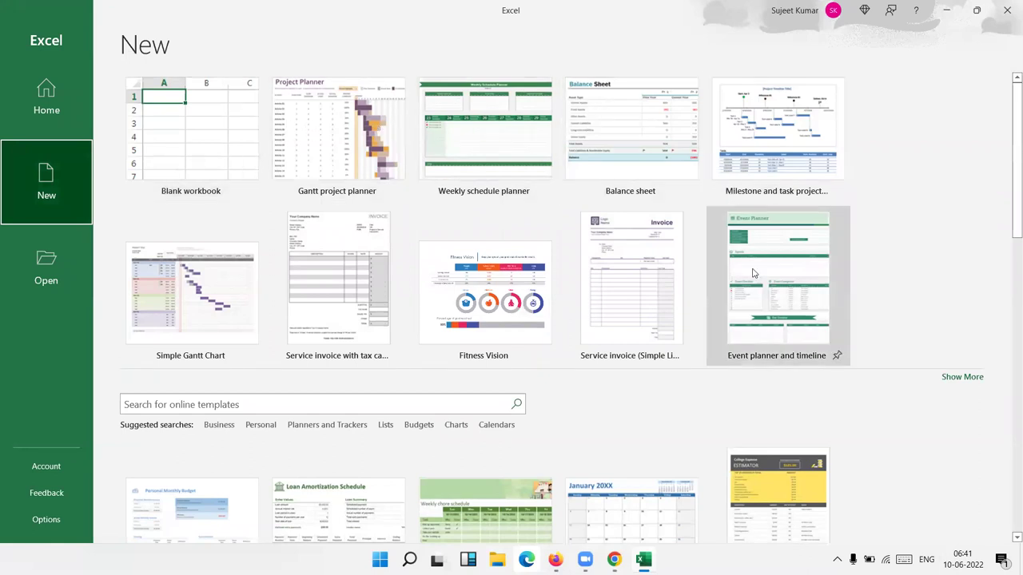
- Browse templates like Personal monthly budget and 12-Month Calendar, then focus the online template search
{"action": "scroll", "coordinate": [541, 434], "scroll_direction": "down", "scroll_amount": 4}
{"action": "scroll", "coordinate": [540, 435], "scroll_direction": "down", "scroll_amount": 3}
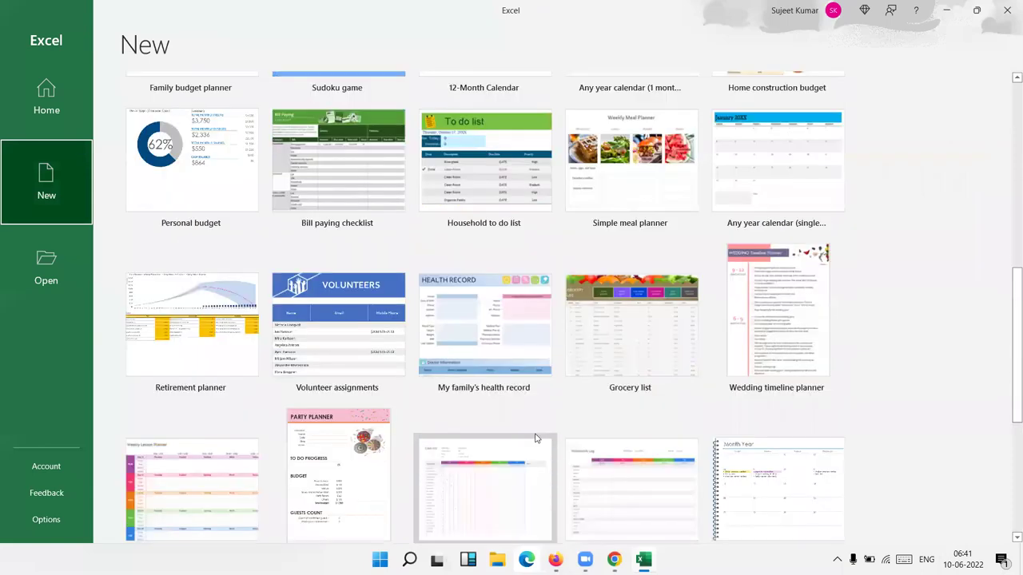
{"action": "scroll", "coordinate": [537, 440], "scroll_direction": "down", "scroll_amount": 2}
{"action": "scroll", "coordinate": [537, 440], "scroll_direction": "down", "scroll_amount": 2}
{"action": "scroll", "coordinate": [534, 439], "scroll_direction": "up", "scroll_amount": 9}
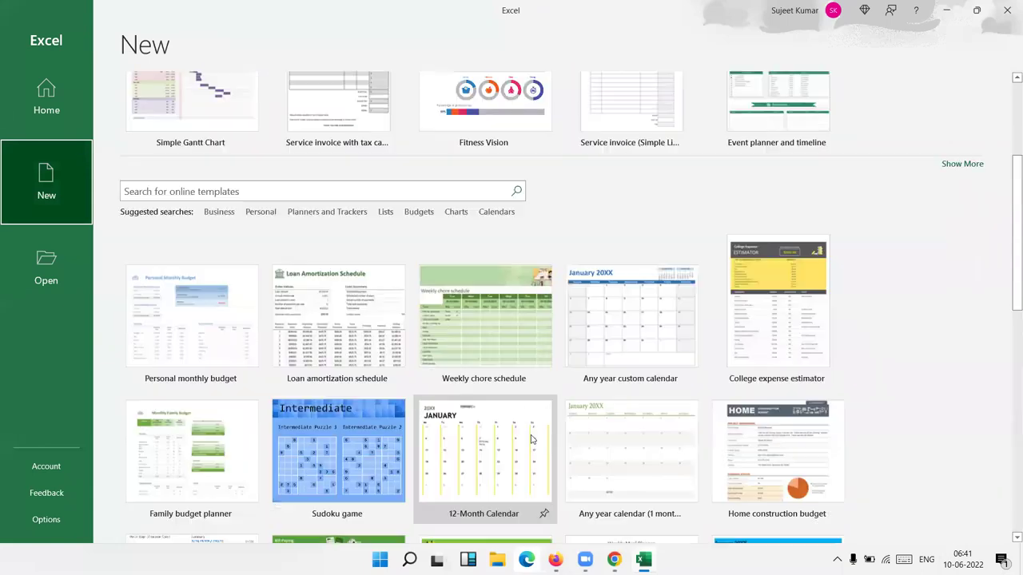
{"action": "scroll", "coordinate": [531, 439], "scroll_direction": "up", "scroll_amount": 2}
{"action": "scroll", "coordinate": [531, 439], "scroll_direction": "down", "scroll_amount": 3}
{"action": "scroll", "coordinate": [528, 435], "scroll_direction": "down", "scroll_amount": 2}
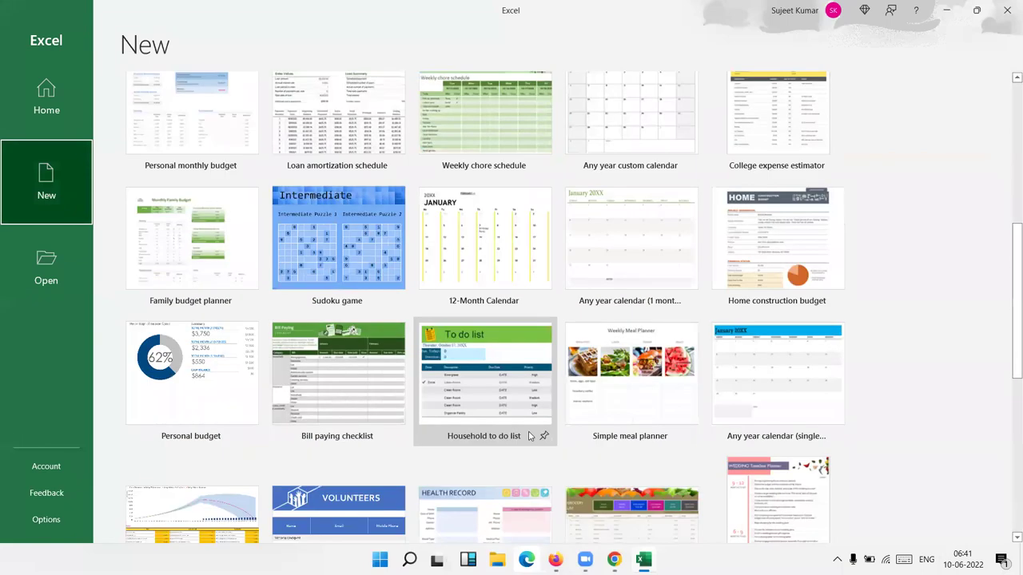
{"action": "scroll", "coordinate": [526, 437], "scroll_direction": "down", "scroll_amount": 5}
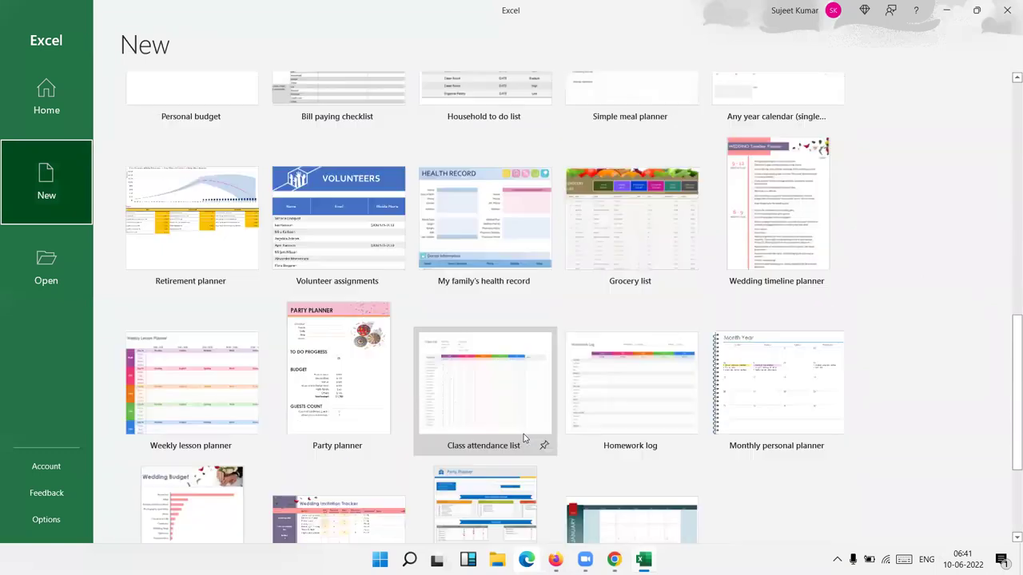
{"action": "scroll", "coordinate": [525, 437], "scroll_direction": "down", "scroll_amount": 2}
{"action": "scroll", "coordinate": [519, 432], "scroll_direction": "up", "scroll_amount": 2}
{"action": "scroll", "coordinate": [591, 335], "scroll_direction": "down", "scroll_amount": 2}
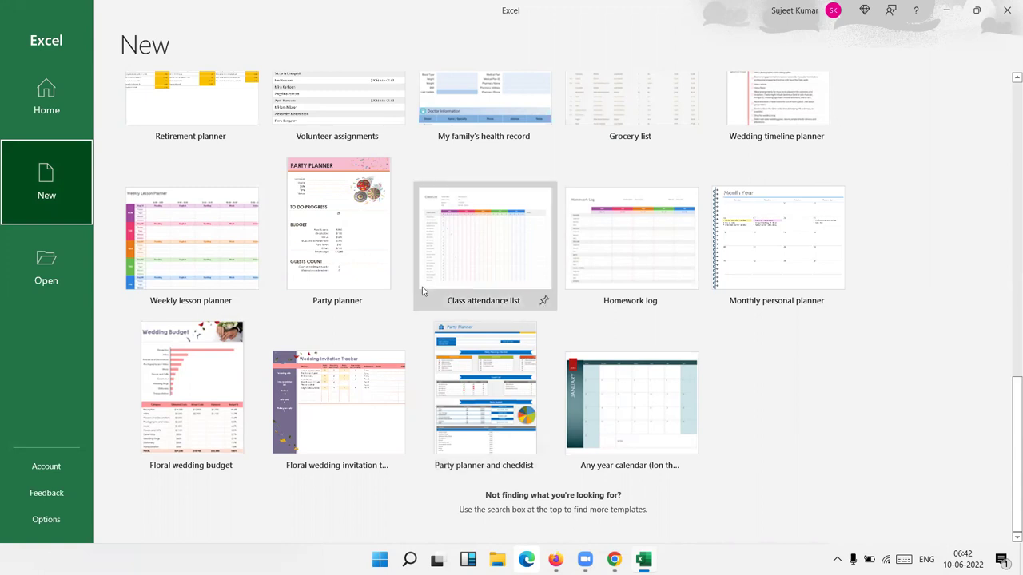
{"action": "scroll", "coordinate": [448, 288], "scroll_direction": "up", "scroll_amount": 4}
{"action": "scroll", "coordinate": [423, 293], "scroll_direction": "up", "scroll_amount": 3}
{"action": "scroll", "coordinate": [423, 294], "scroll_direction": "up", "scroll_amount": 2}
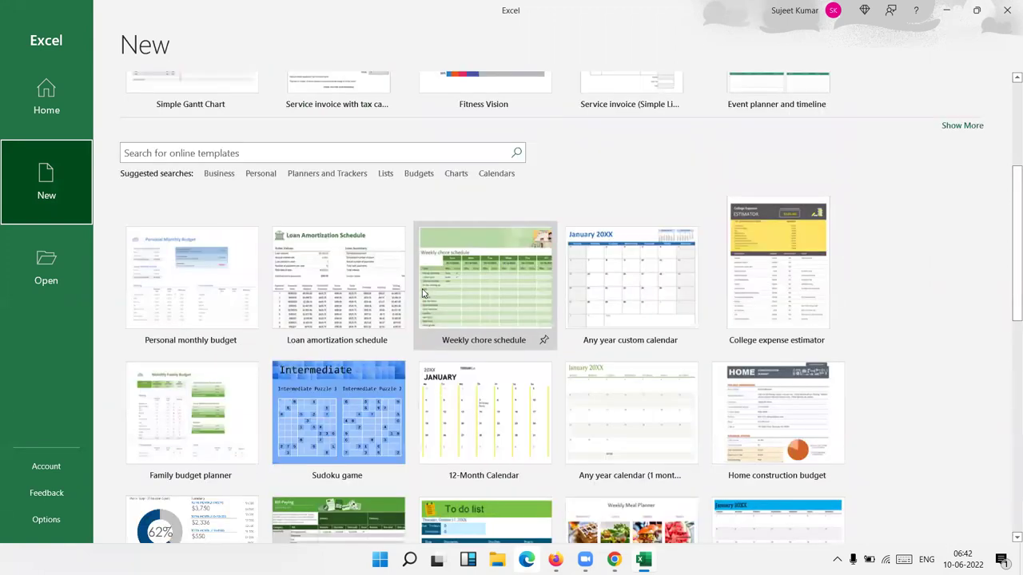
{"action": "left_click", "coordinate": [186, 152]}
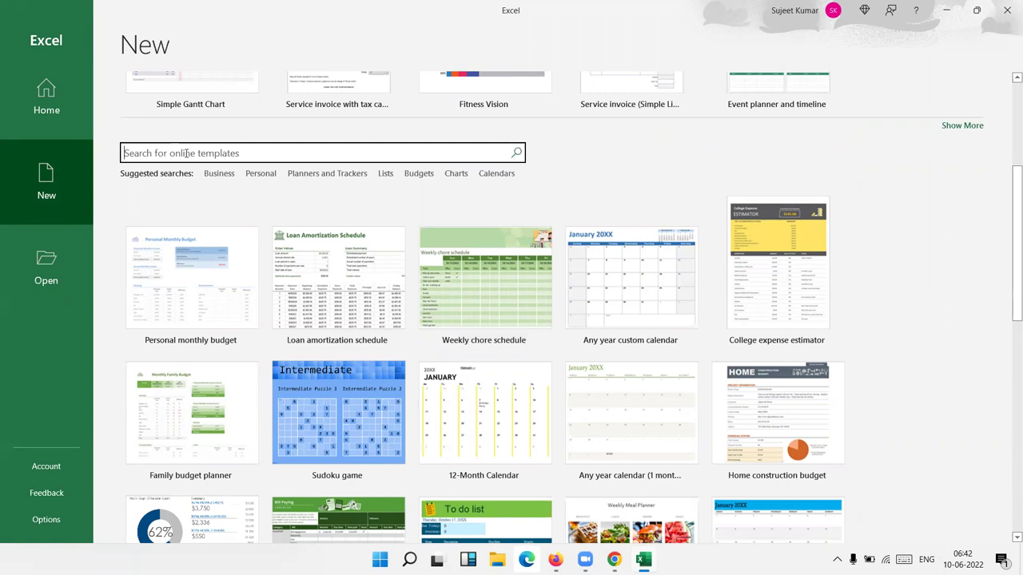
- Search online for 'bill' and create a workbook from Invoice that calculates total (with logo)
{"action": "type", "text": "bill"}
{"action": "key", "text": "Return"}
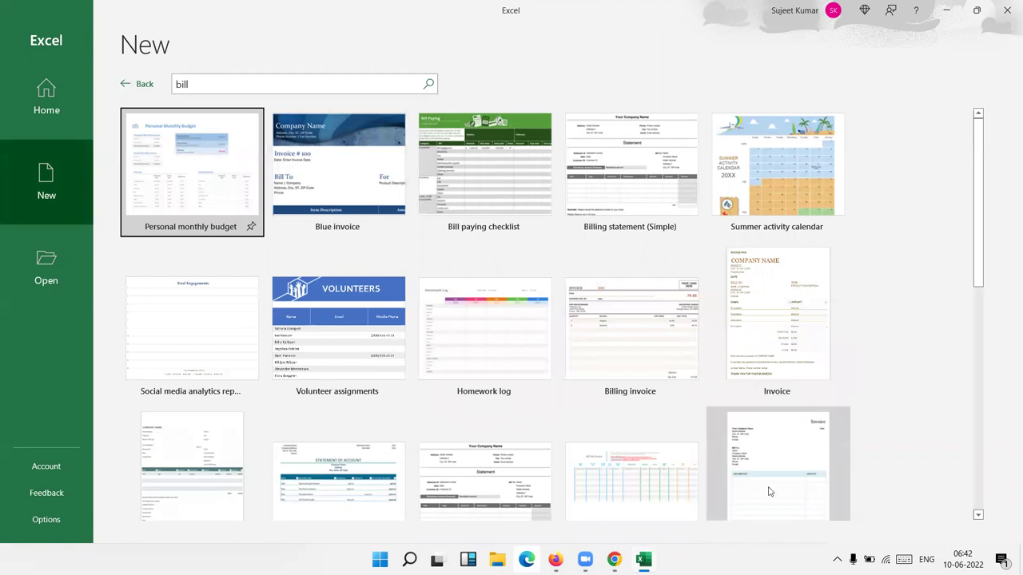
{"action": "scroll", "coordinate": [764, 496], "scroll_direction": "down", "scroll_amount": 2}
{"action": "scroll", "coordinate": [764, 496], "scroll_direction": "down", "scroll_amount": 3}
{"action": "scroll", "coordinate": [765, 498], "scroll_direction": "down", "scroll_amount": 1}
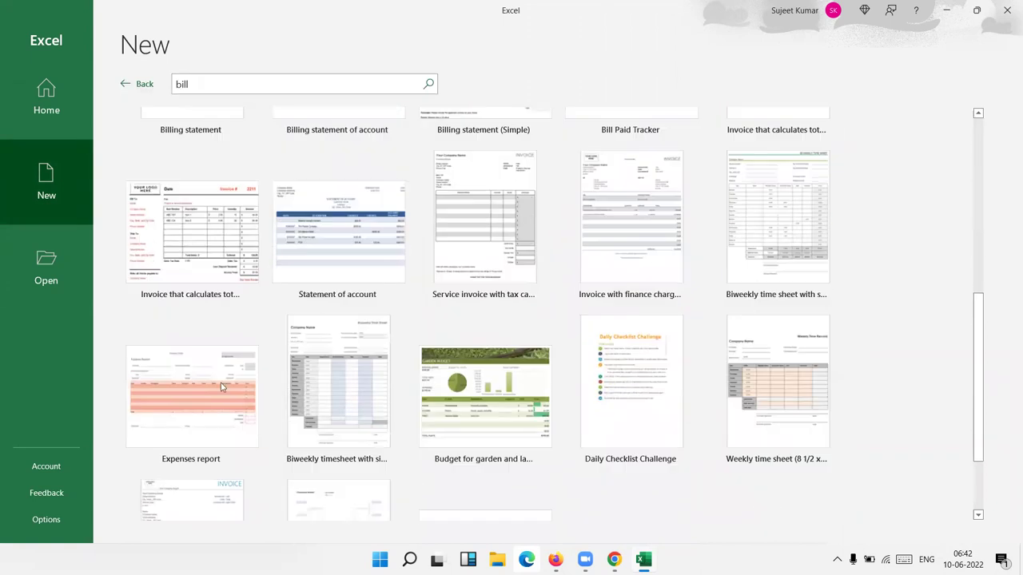
{"action": "left_click", "coordinate": [186, 266]}
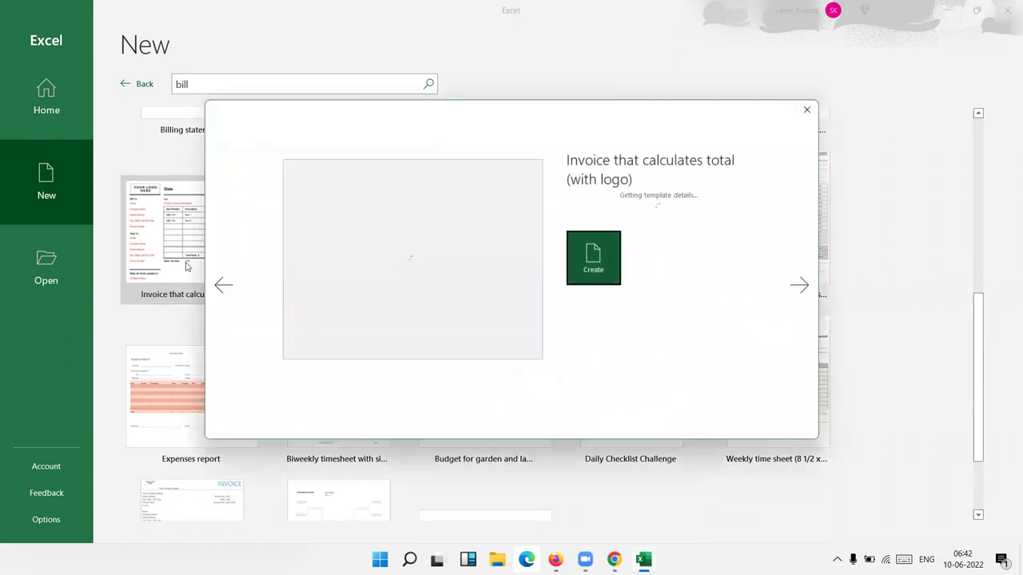
{"action": "left_click", "coordinate": [596, 286]}
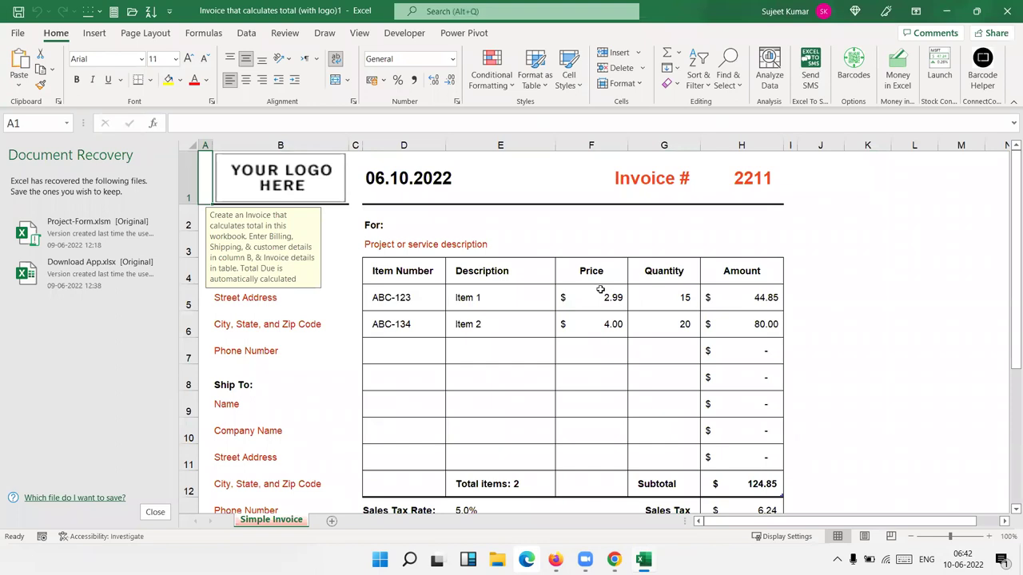
{"action": "left_click", "coordinate": [154, 514]}
{"action": "left_click", "coordinate": [240, 326]}
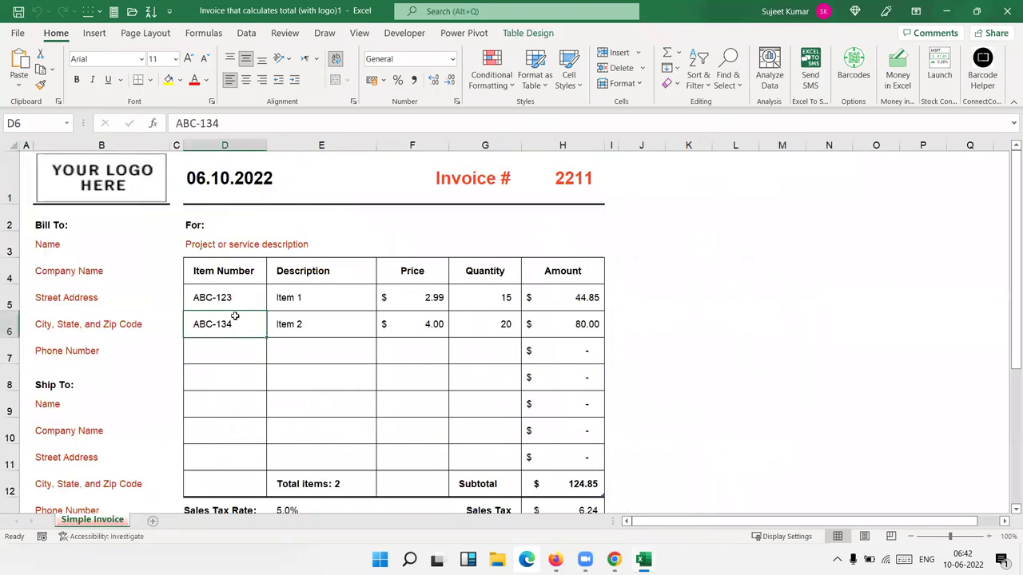
{"action": "left_click", "coordinate": [133, 195]}
{"action": "left_click", "coordinate": [240, 176]}
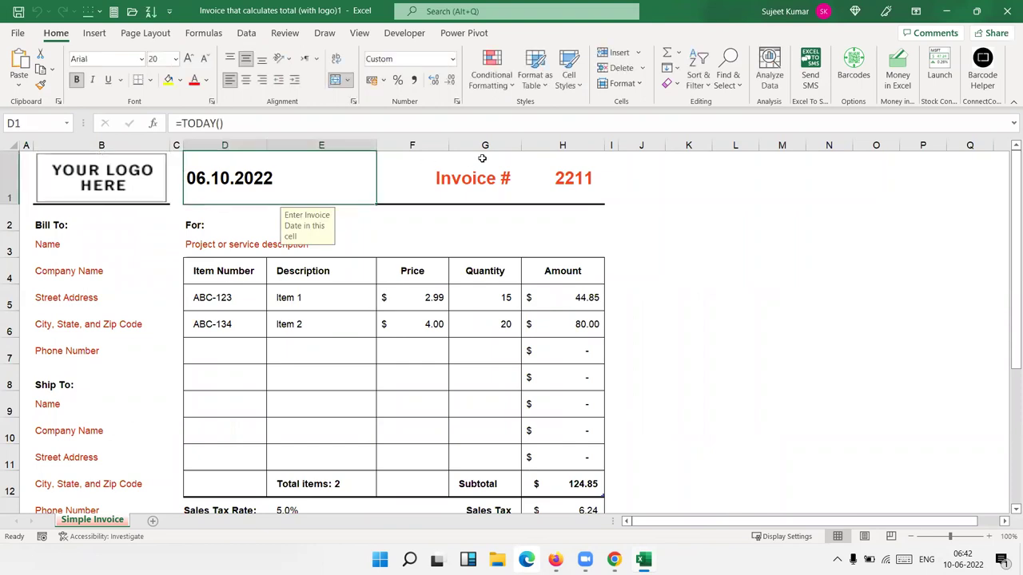
{"action": "left_click", "coordinate": [478, 189]}
{"action": "left_click", "coordinate": [584, 178]}
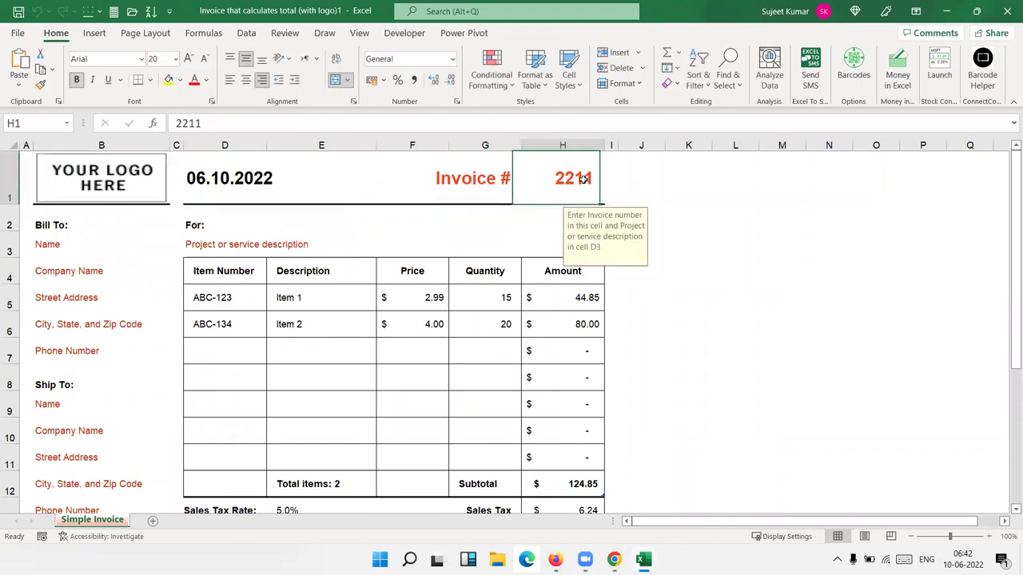
{"action": "left_click", "coordinate": [64, 248]}
{"action": "left_click", "coordinate": [80, 297]}
{"action": "left_click", "coordinate": [48, 431]}
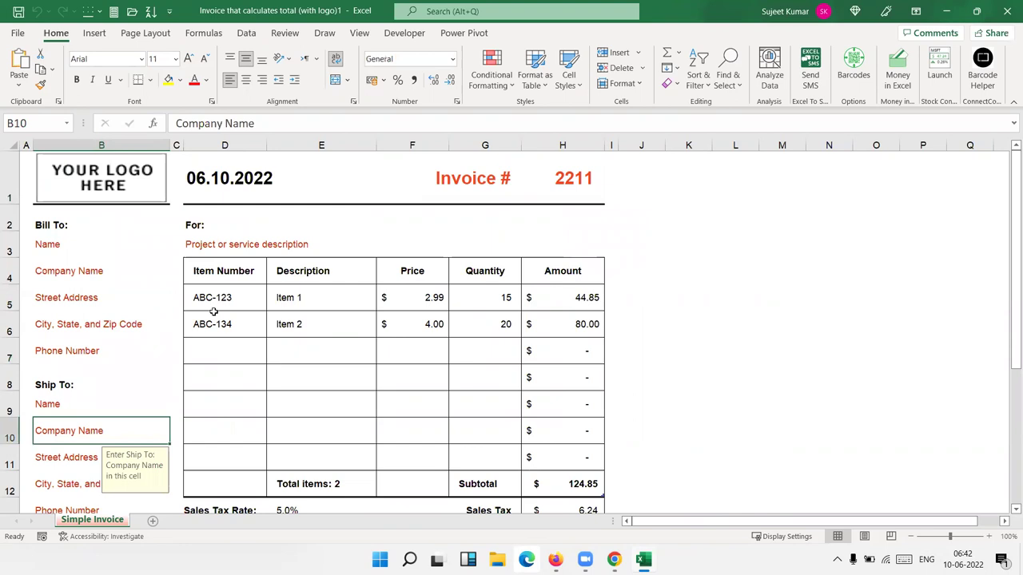
{"action": "left_click_drag", "start_coordinate": [214, 313], "coordinate": [471, 324]}
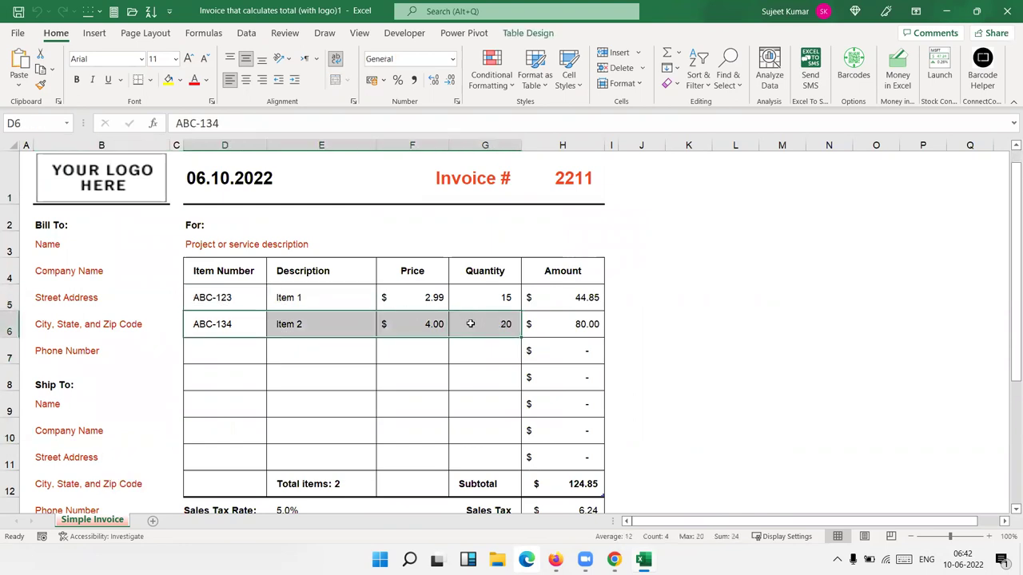
{"action": "scroll", "coordinate": [471, 324], "scroll_direction": "down", "scroll_amount": 3}
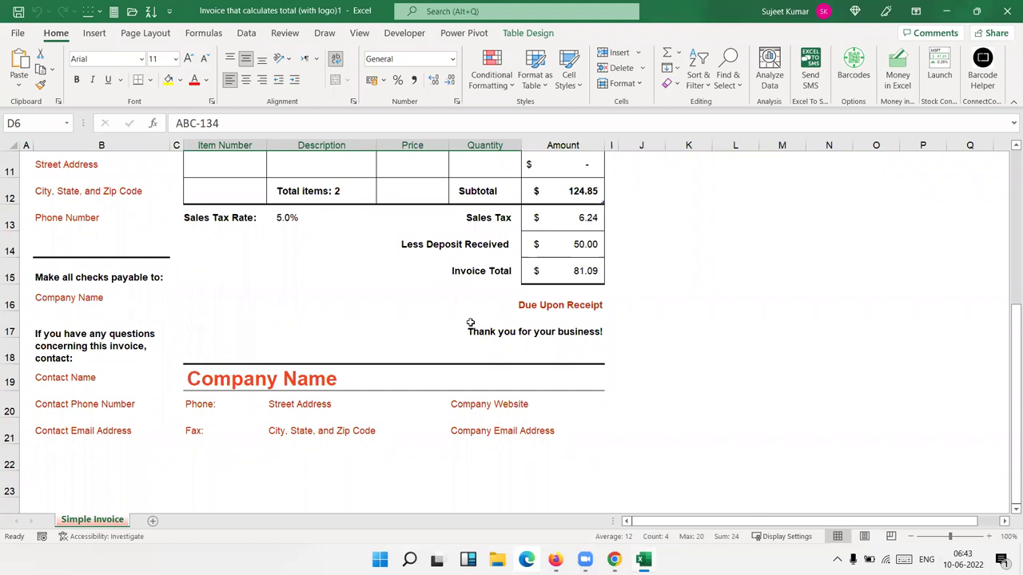
{"action": "scroll", "coordinate": [471, 324], "scroll_direction": "up", "scroll_amount": 2}
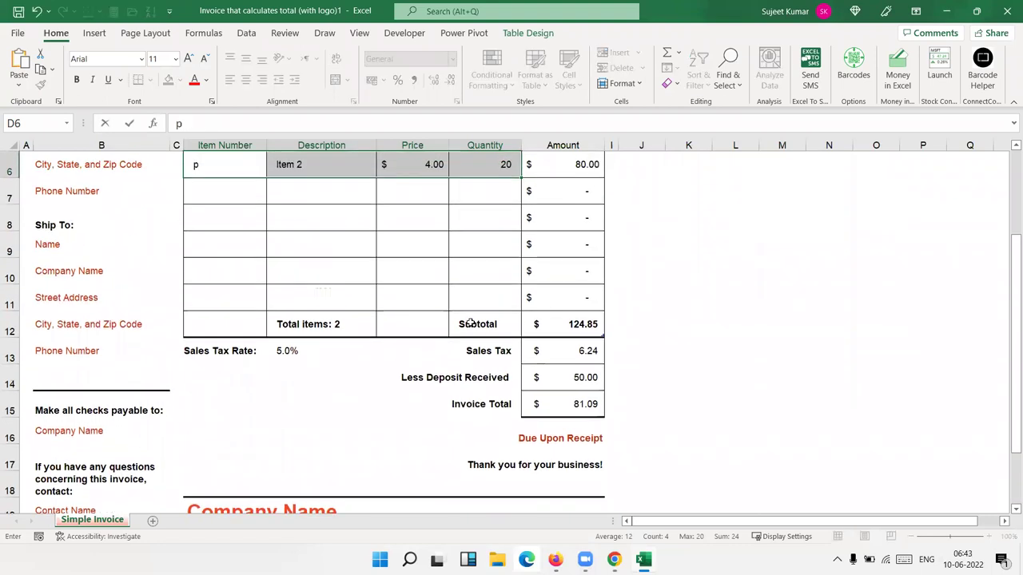
{"action": "key", "text": "ctrl+p"}
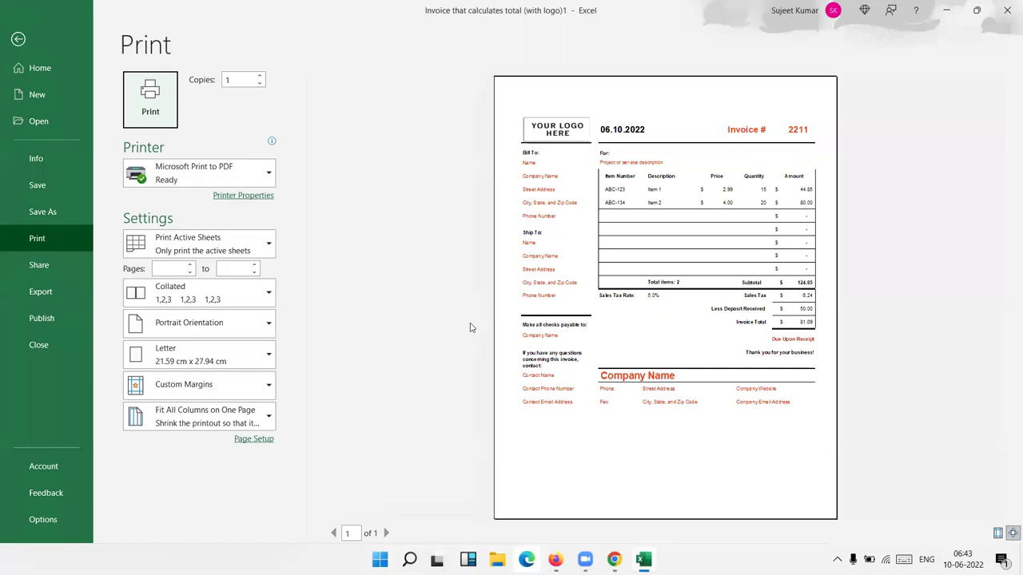
{"action": "key", "text": "Escape"}
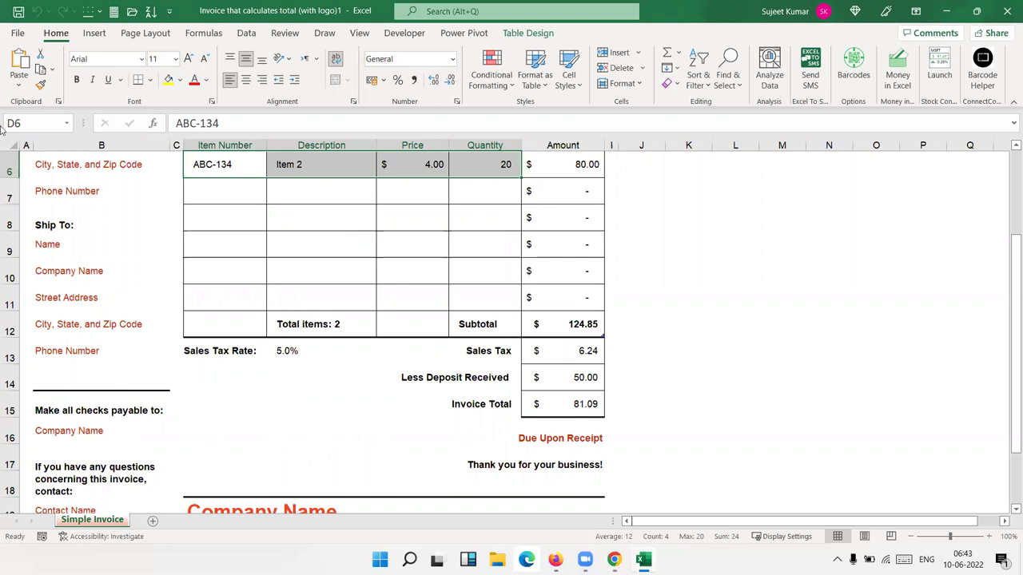
- Look over the Recent list on the Open page, then scroll the New template gallery
{"action": "left_click", "coordinate": [20, 32]}
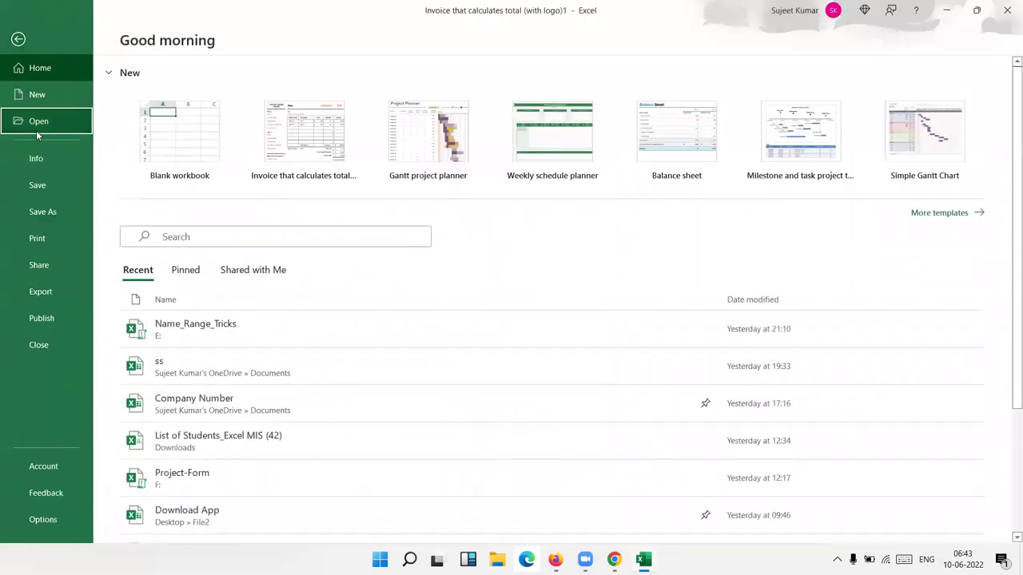
{"action": "left_click", "coordinate": [36, 122]}
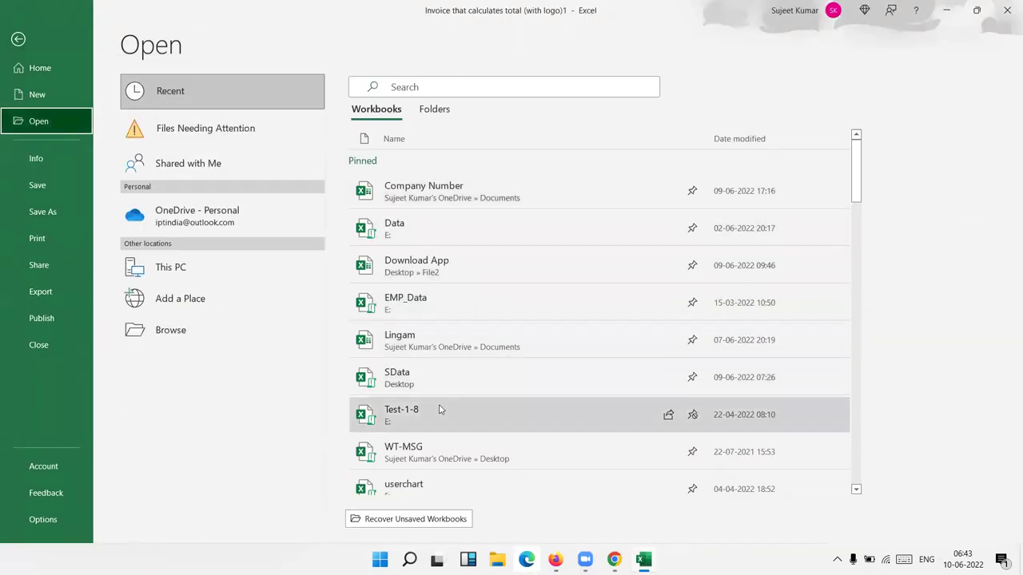
{"action": "scroll", "coordinate": [441, 410], "scroll_direction": "down", "scroll_amount": 1}
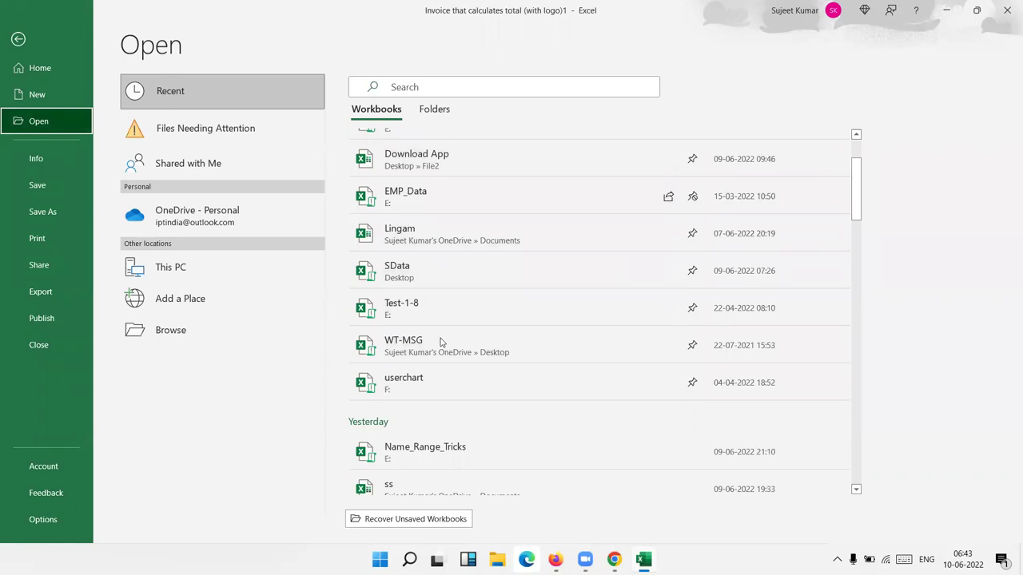
{"action": "scroll", "coordinate": [440, 360], "scroll_direction": "down", "scroll_amount": 1}
{"action": "scroll", "coordinate": [442, 422], "scroll_direction": "down", "scroll_amount": 1}
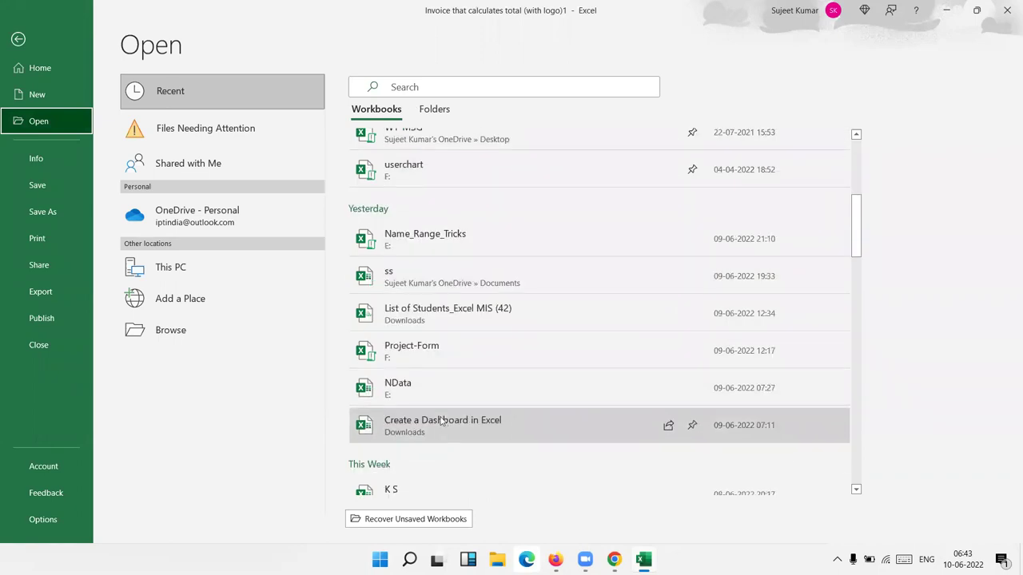
{"action": "left_click", "coordinate": [42, 98]}
{"action": "scroll", "coordinate": [595, 365], "scroll_direction": "down", "scroll_amount": 2}
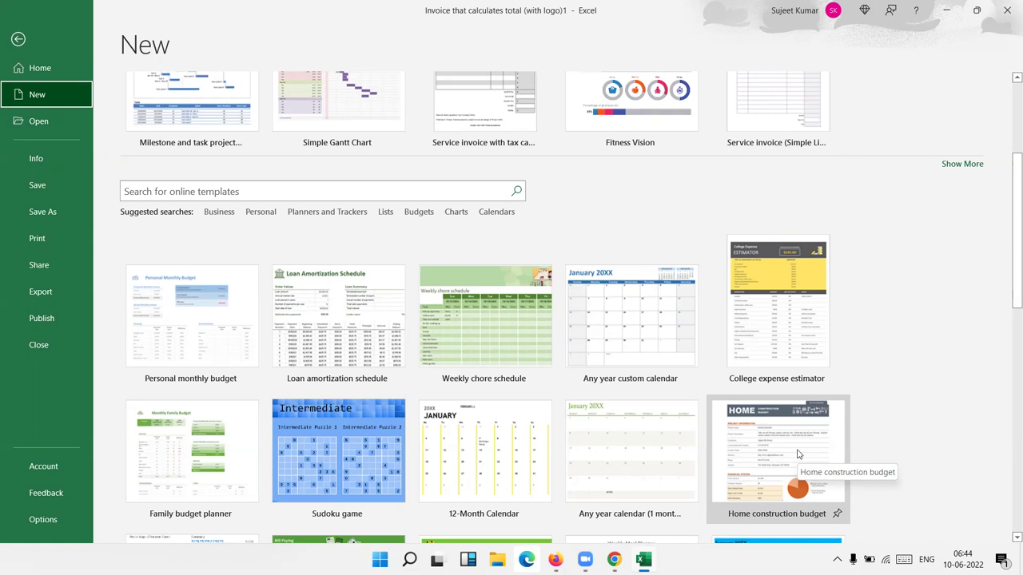
{"action": "scroll", "coordinate": [798, 454], "scroll_direction": "up", "scroll_amount": 3}
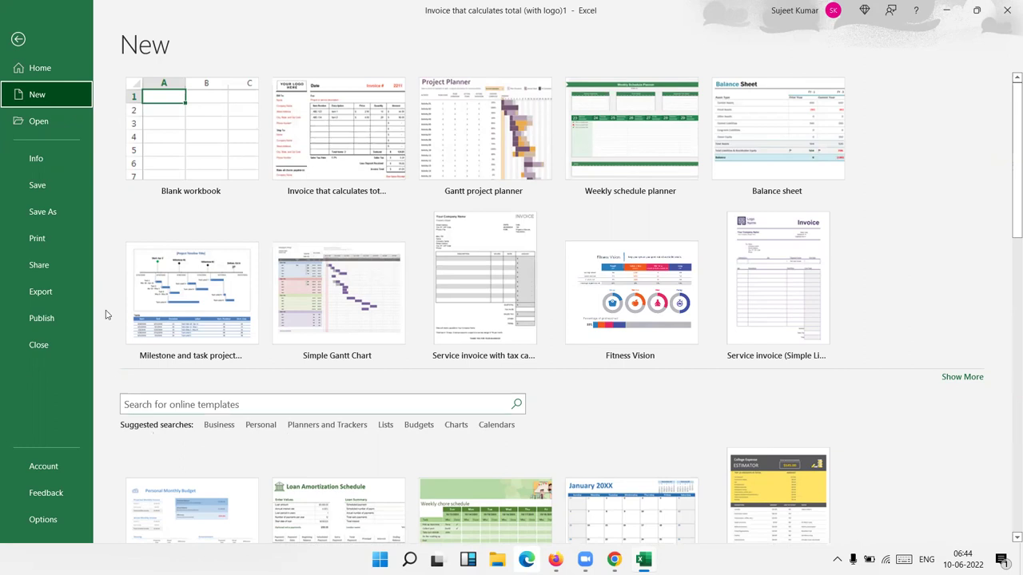
- Start a blank workbook and merge and centre A1:H3 holding the title 'Sales Report'
{"action": "left_click", "coordinate": [174, 135]}
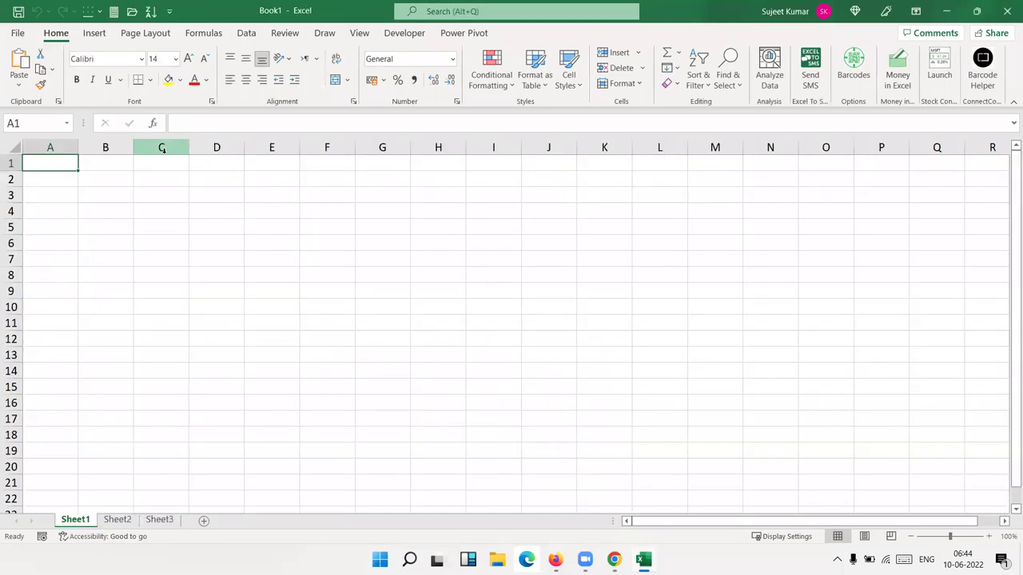
{"action": "left_click_drag", "start_coordinate": [71, 161], "coordinate": [441, 195]}
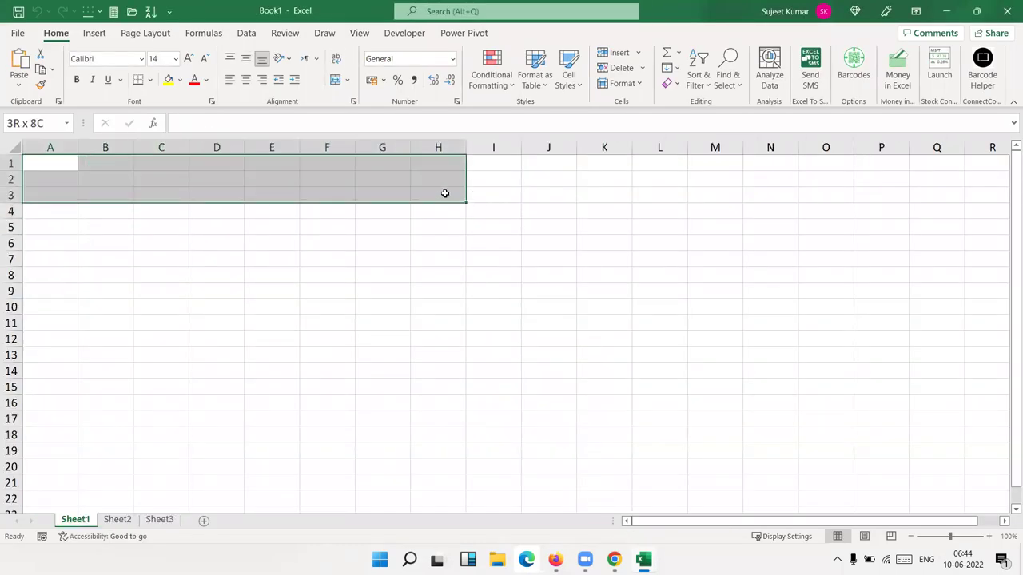
{"action": "left_click", "coordinate": [335, 82]}
{"action": "type", "text": "Sales "}
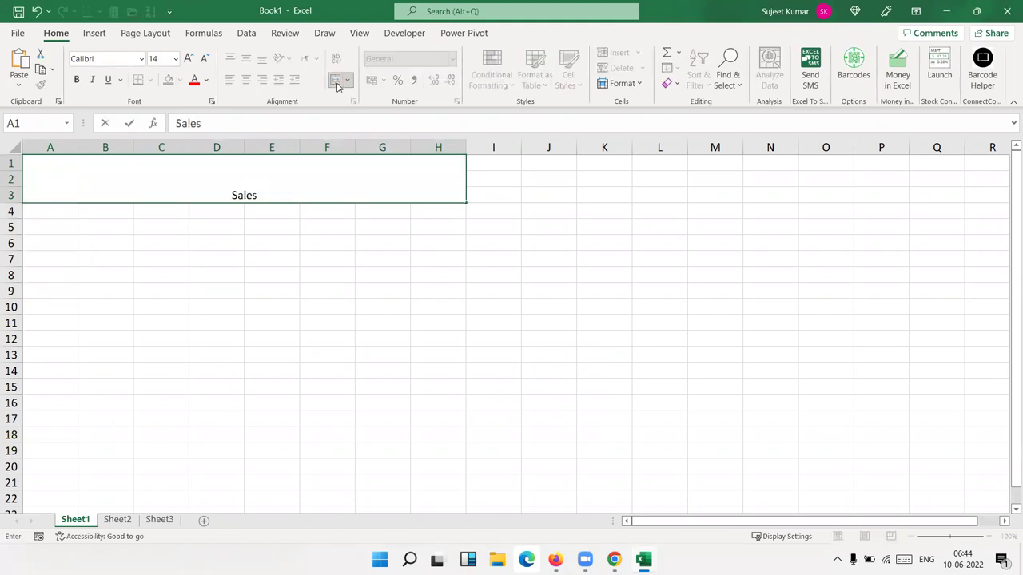
{"action": "type", "text": "Report"}
{"action": "key", "text": "Return"}
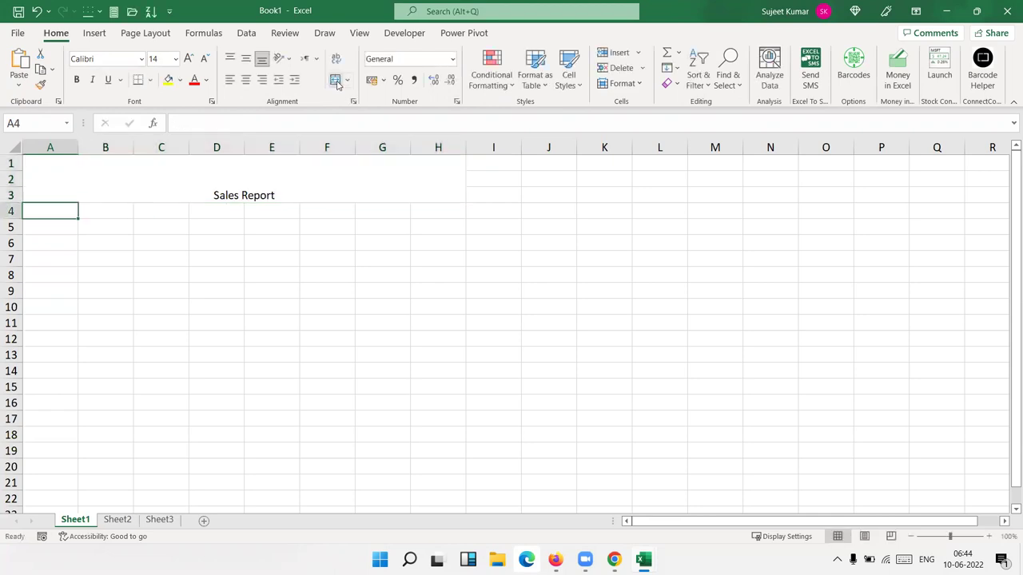
{"action": "left_click", "coordinate": [283, 183]}
- Extend the title to read 'Sales Report - May -22'
{"action": "double_click", "coordinate": [289, 195]}
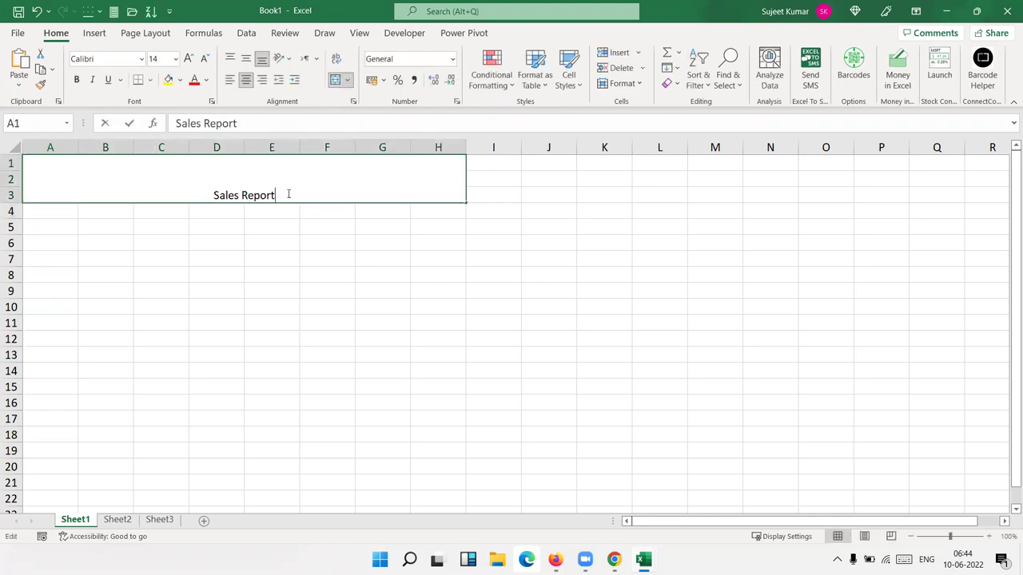
{"action": "type", "text": " - "}
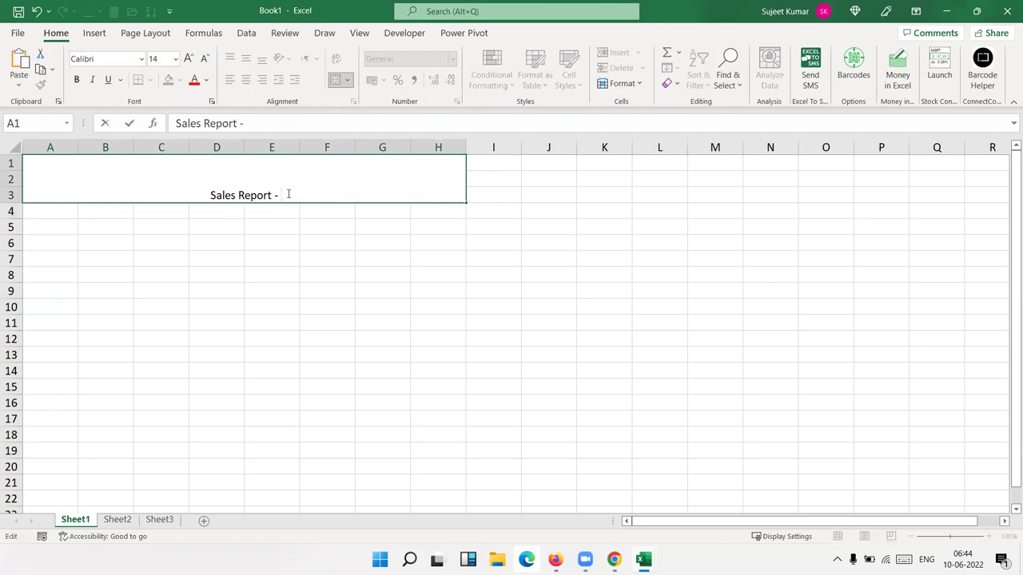
{"action": "type", "text": "May -22"}
{"action": "key", "text": "Return"}
{"action": "left_click", "coordinate": [285, 194]}
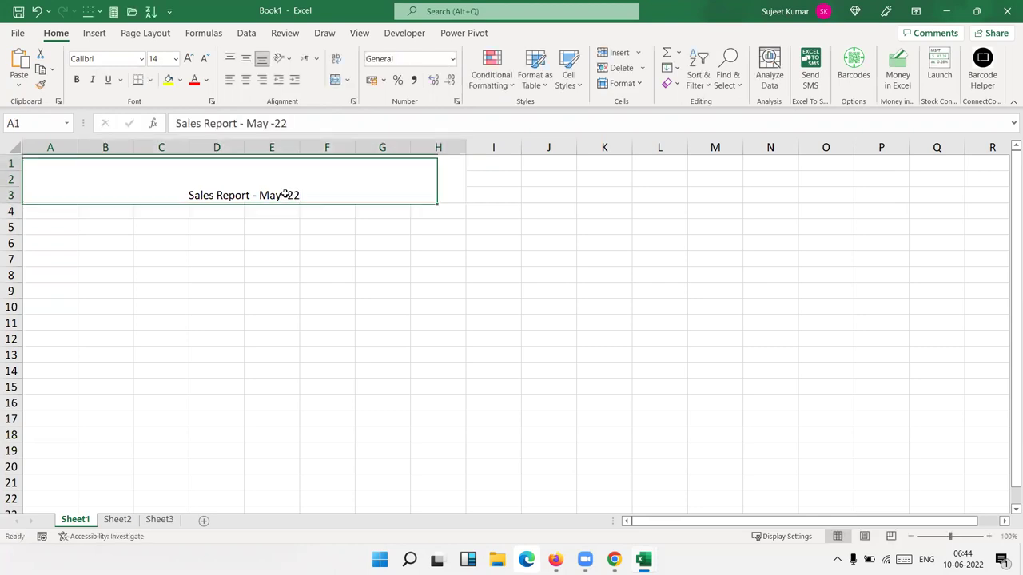
- Set the title font size to 36 pt and underline it
{"action": "left_click", "coordinate": [190, 60]}
{"action": "left_click", "coordinate": [190, 60]}
{"action": "left_click", "coordinate": [190, 60]}
{"action": "left_click", "coordinate": [189, 60]}
{"action": "left_click", "coordinate": [190, 60]}
{"action": "left_click", "coordinate": [189, 60]}
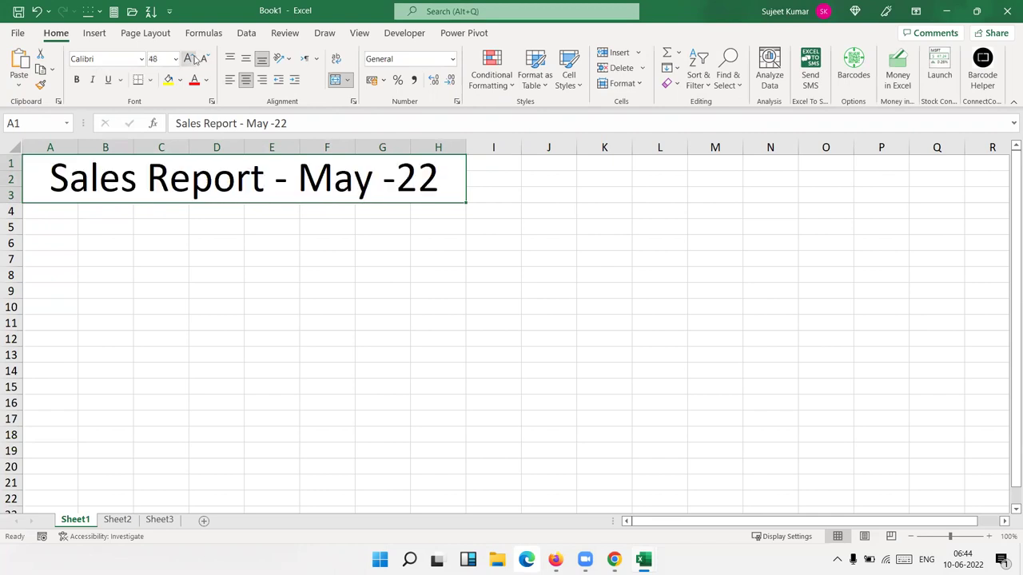
{"action": "left_click", "coordinate": [204, 59]}
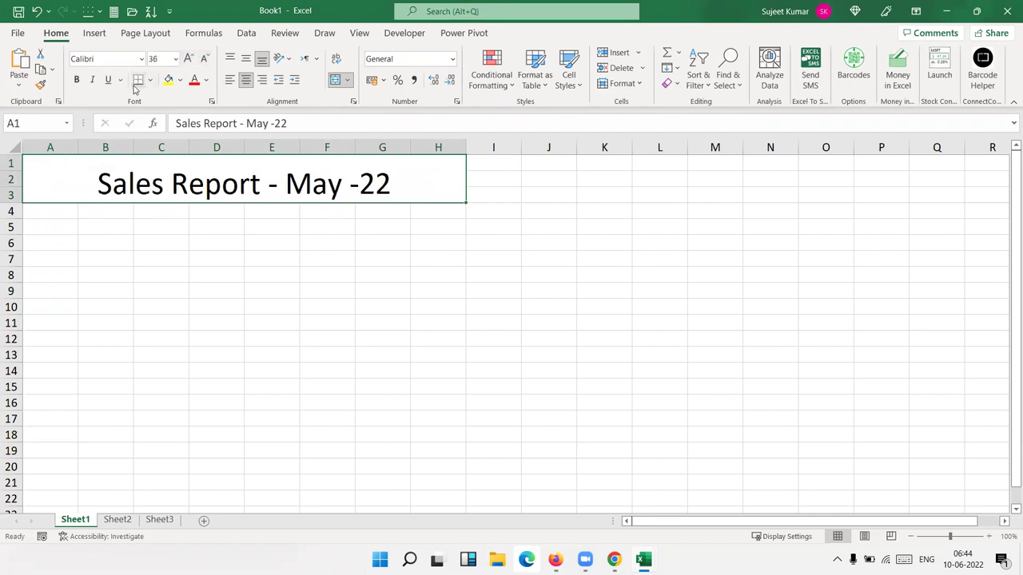
{"action": "left_click", "coordinate": [221, 288]}
{"action": "left_click", "coordinate": [160, 193]}
{"action": "left_click", "coordinate": [108, 79]}
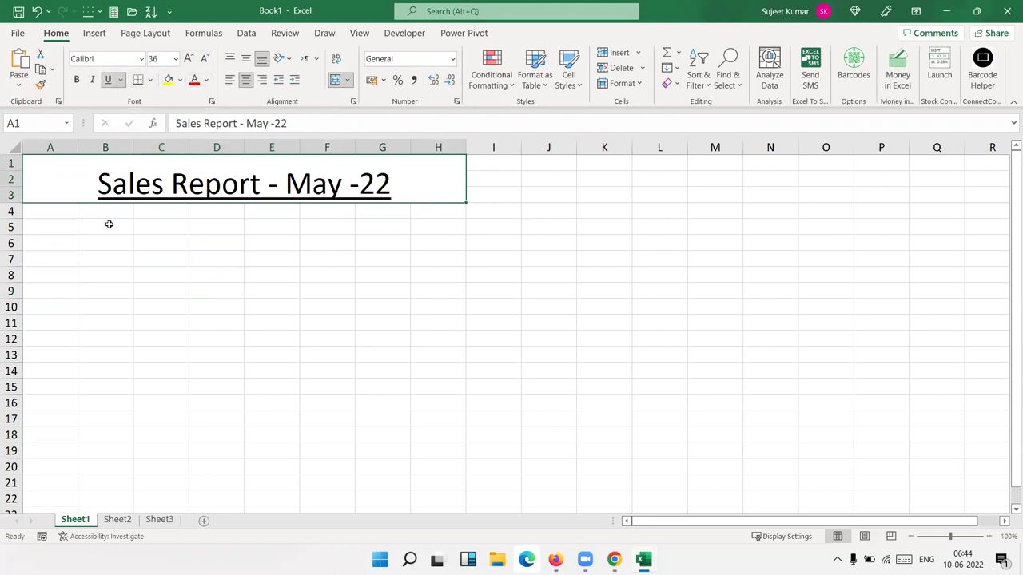
{"action": "left_click", "coordinate": [114, 237]}
{"action": "left_click", "coordinate": [44, 246]}
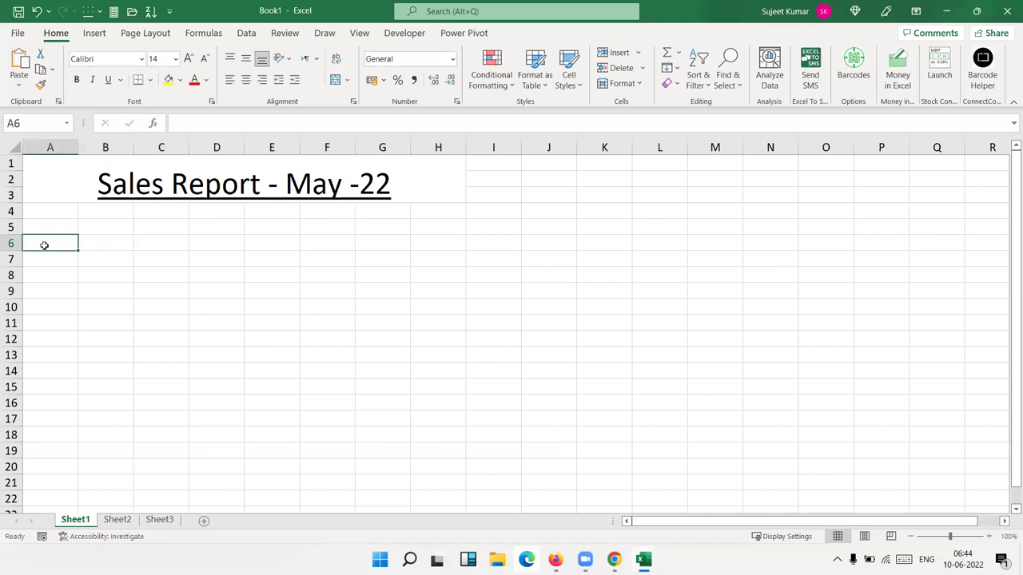
- Label A6 'Date' and E6 'Location', selecting A6:B6 and E6:F6
{"action": "type", "text": "Date"}
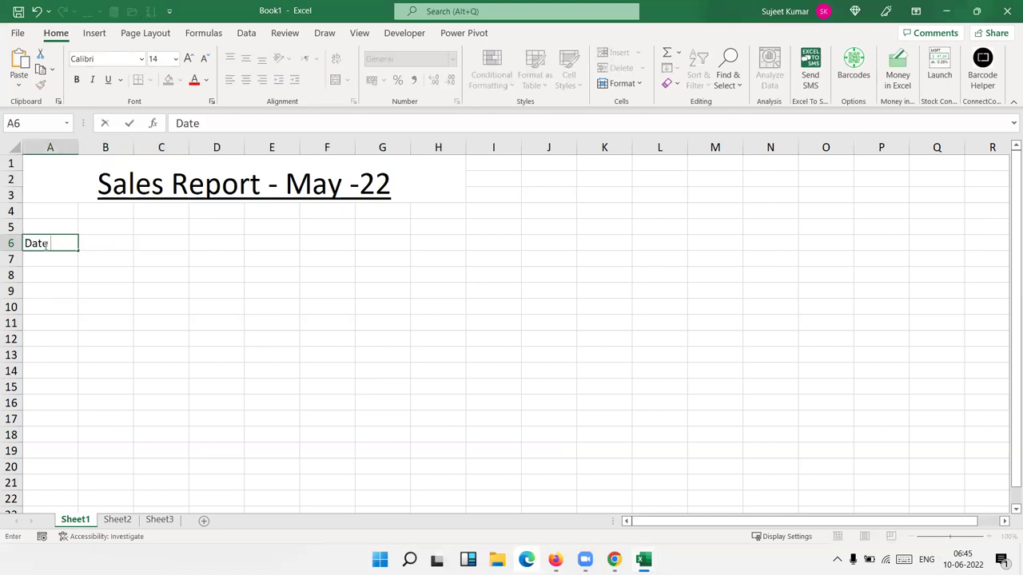
{"action": "key", "text": "Return"}
{"action": "mouse_move", "coordinate": [44, 245]}
{"action": "left_mouse_down"}
{"action": "mouse_move", "coordinate": [104, 244]}
{"action": "mouse_move", "coordinate": [58, 235]}
{"action": "left_mouse_up"}
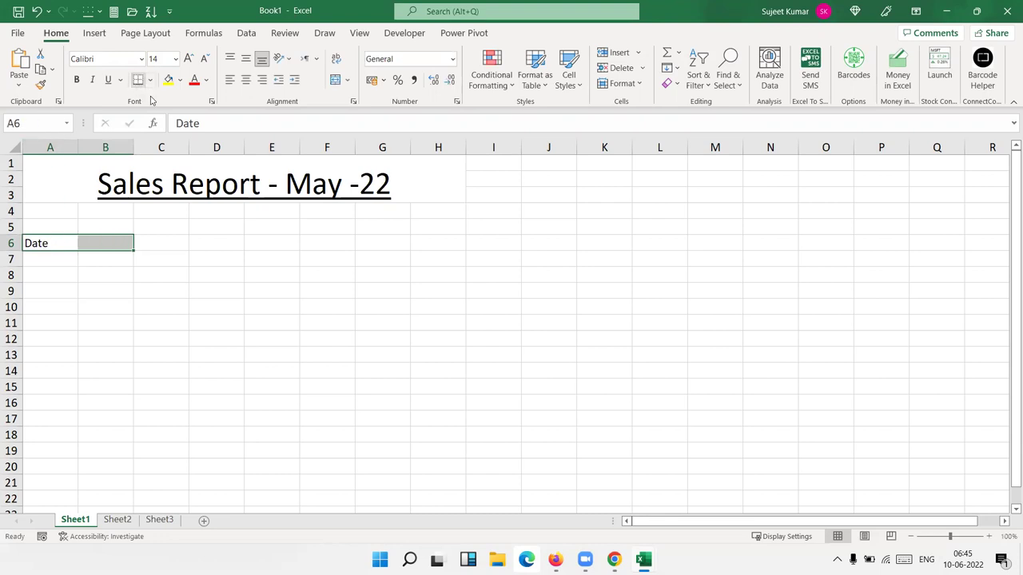
{"action": "left_click", "coordinate": [284, 243]}
{"action": "type", "text": "L"}
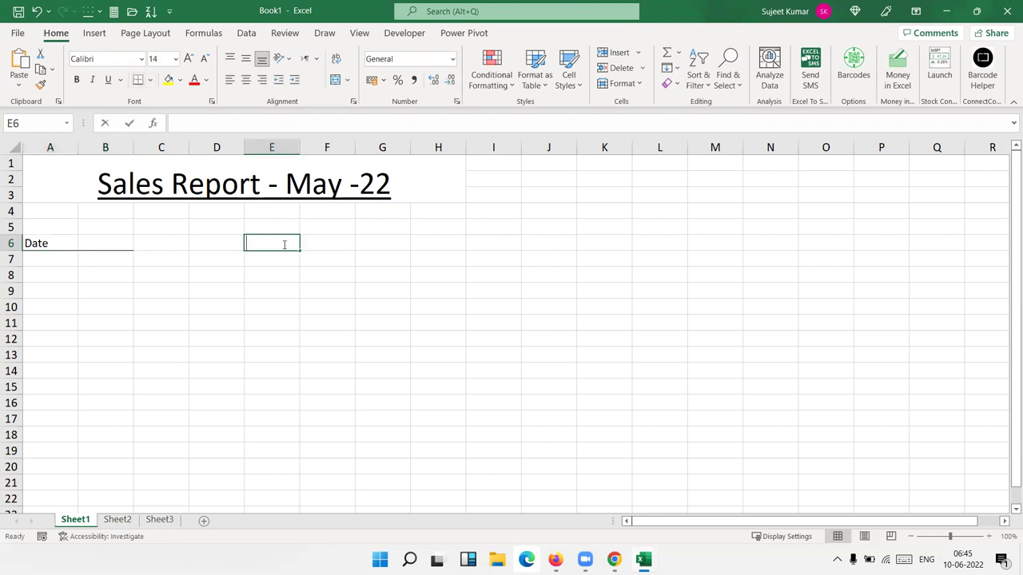
{"action": "type", "text": "ocation"}
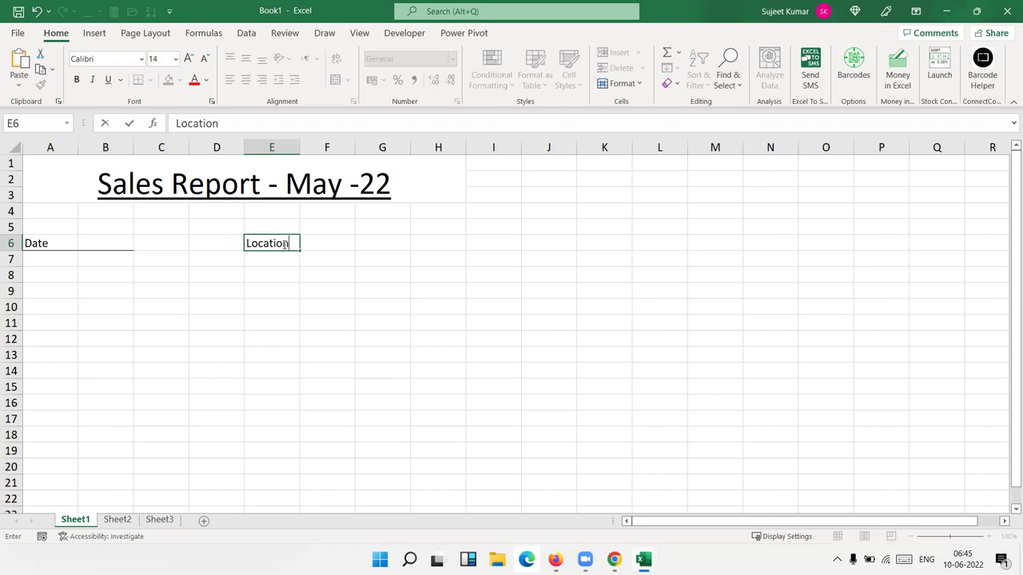
{"action": "key", "text": "Return"}
{"action": "left_click_drag", "start_coordinate": [284, 244], "coordinate": [326, 244]}
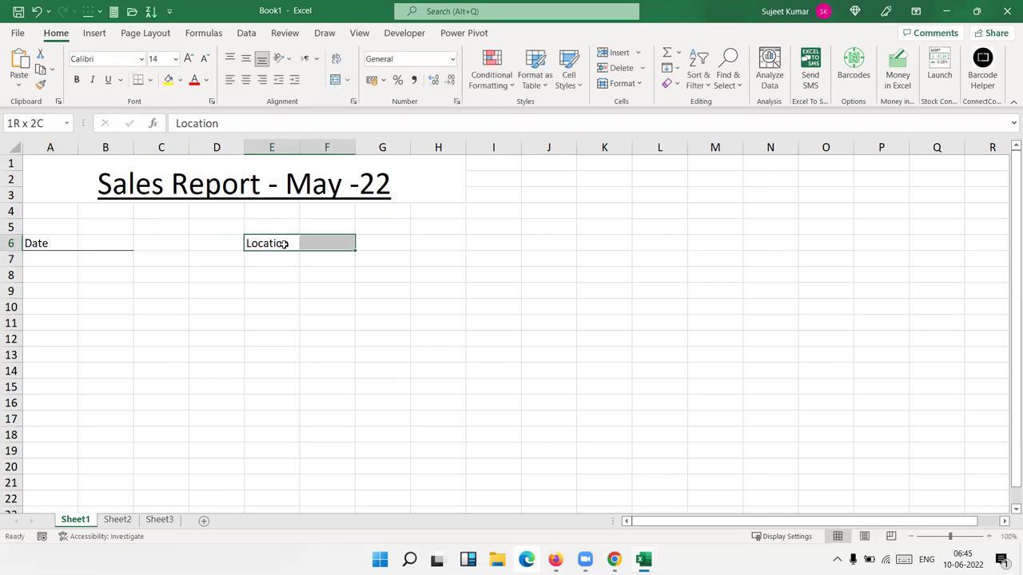
- Enter the table headers 'Sr' in A9 and 'Item' in B9
{"action": "left_click", "coordinate": [45, 288]}
{"action": "type", "text": "Sr"}
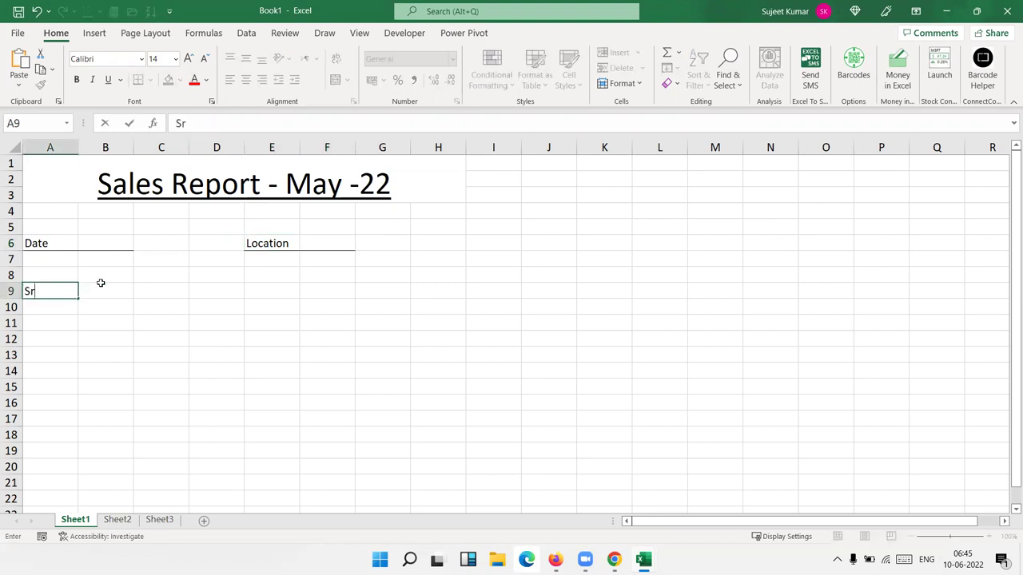
{"action": "left_click", "coordinate": [102, 286]}
{"action": "type", "text": "Item"}
{"action": "key", "text": "Escape"}
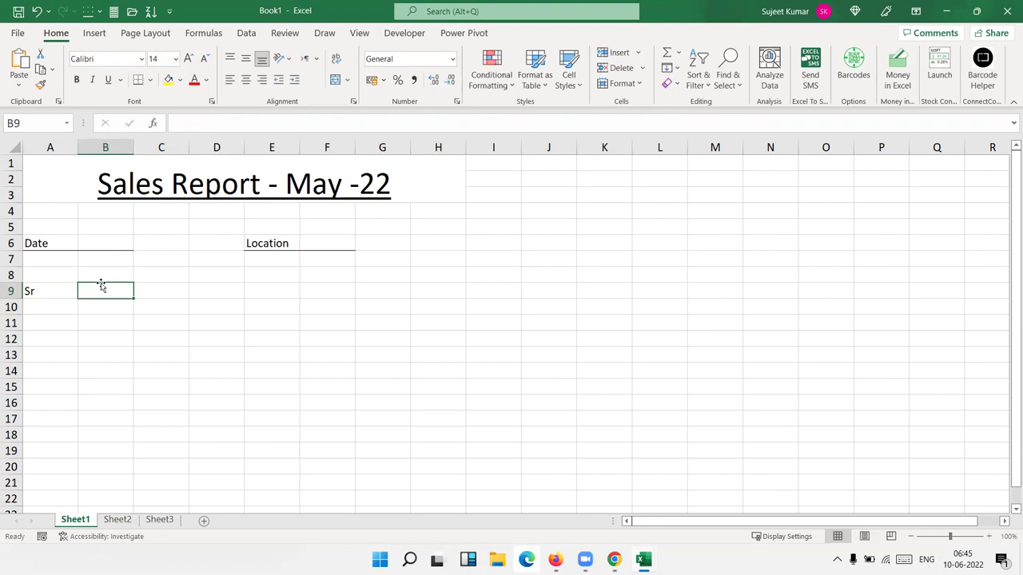
{"action": "type", "text": "Ite"}
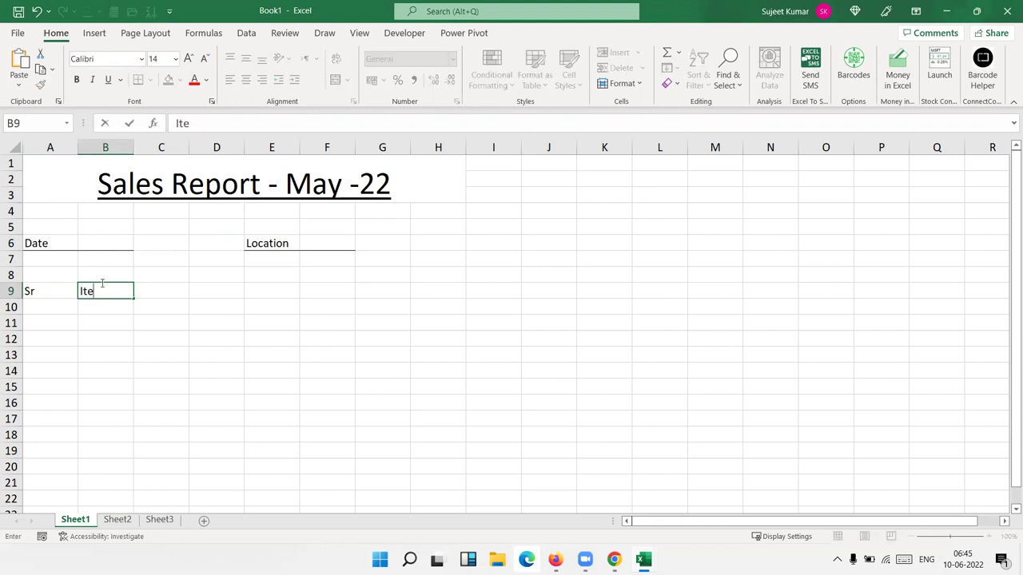
{"action": "type", "text": "m"}
{"action": "key", "text": "Tab"}
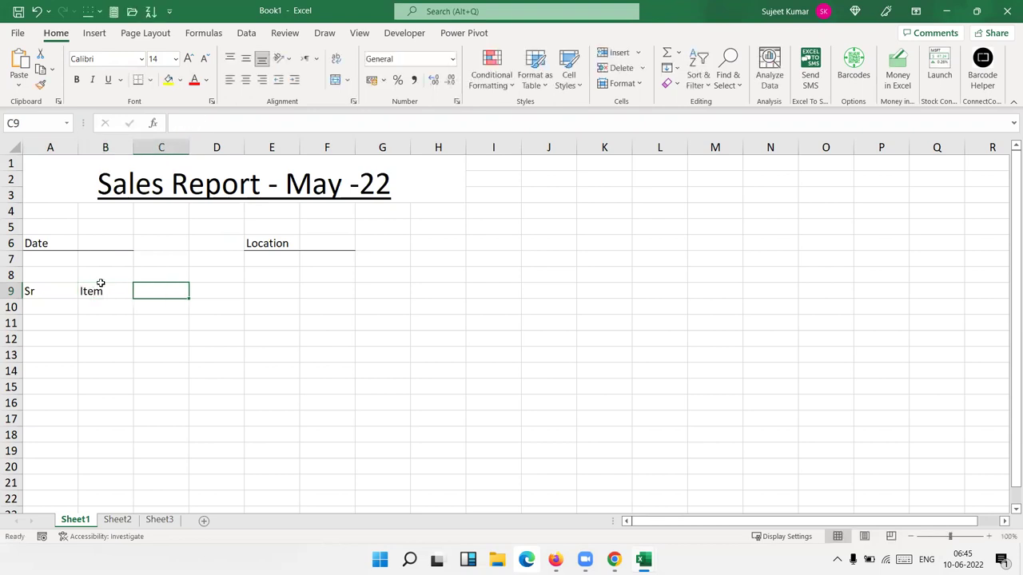
- Fill C9:G9 with the headings Store, MRP, Prices, Qty and Amt
{"action": "type", "text": "Store"}
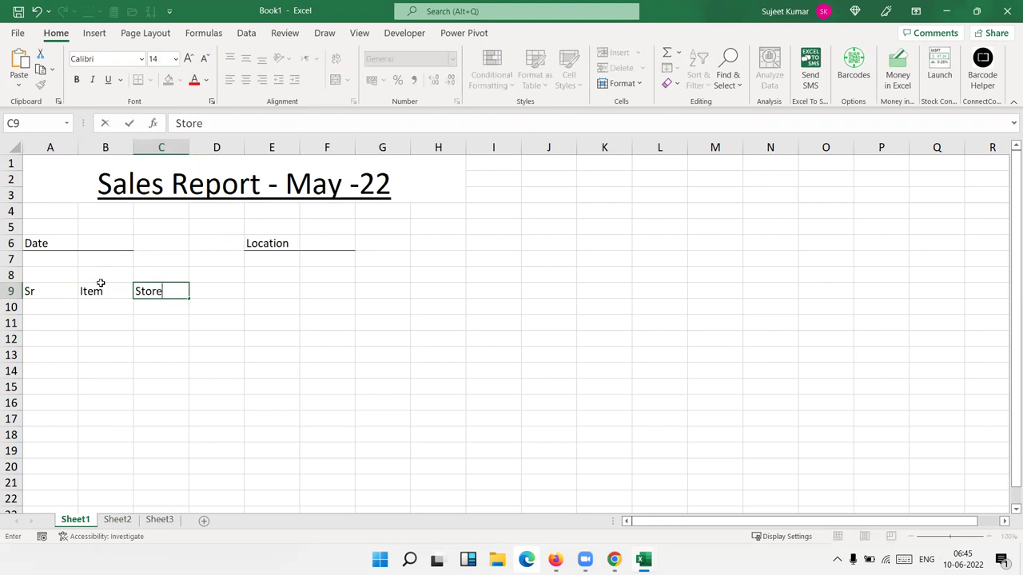
{"action": "key", "text": "Tab"}
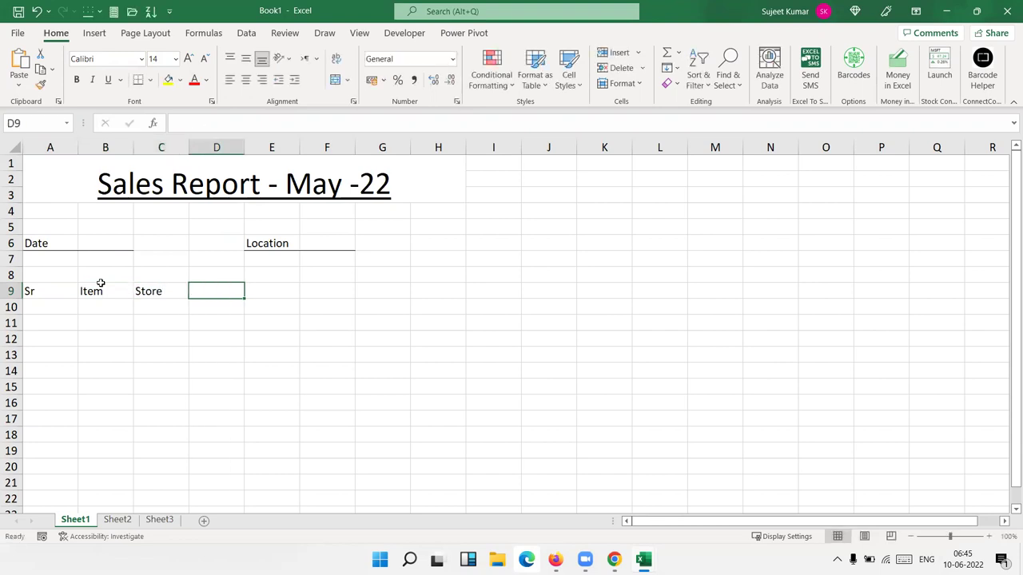
{"action": "type", "text": "MRP"}
{"action": "key", "text": "Tab"}
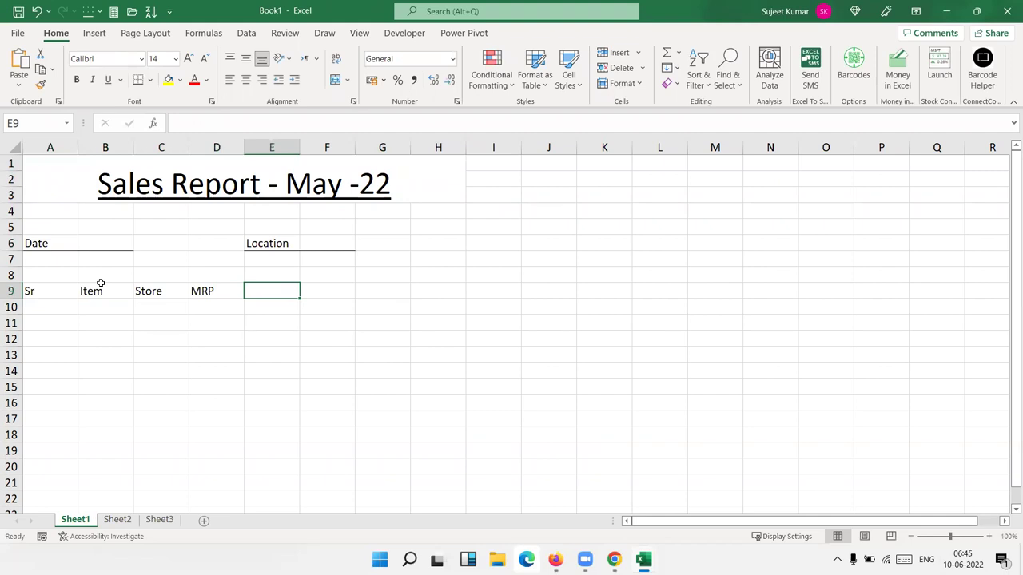
{"action": "type", "text": "Prices"}
{"action": "key", "text": "Tab"}
{"action": "type", "text": "Qt"}
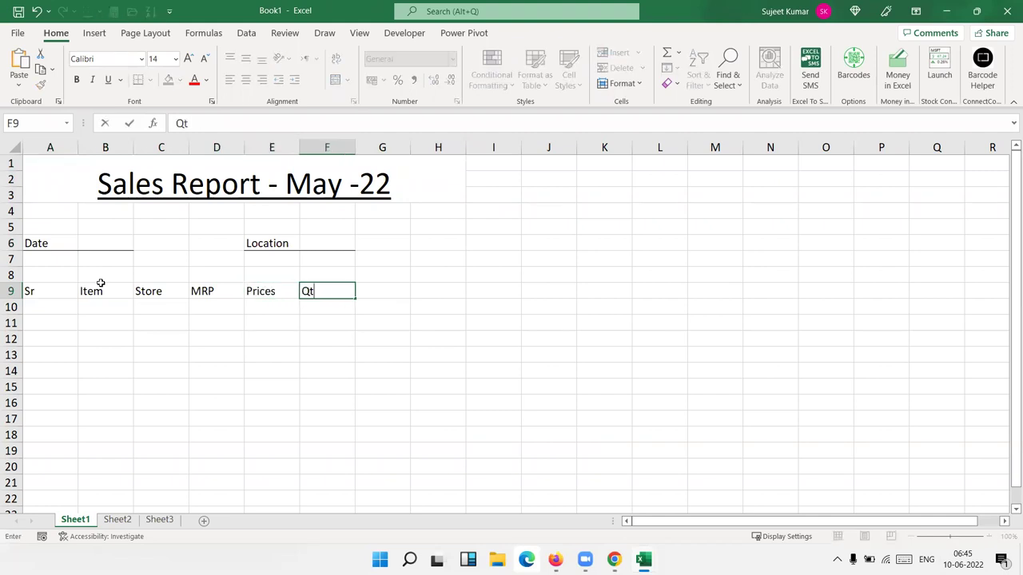
{"action": "type", "text": "y"}
{"action": "key", "text": "Tab"}
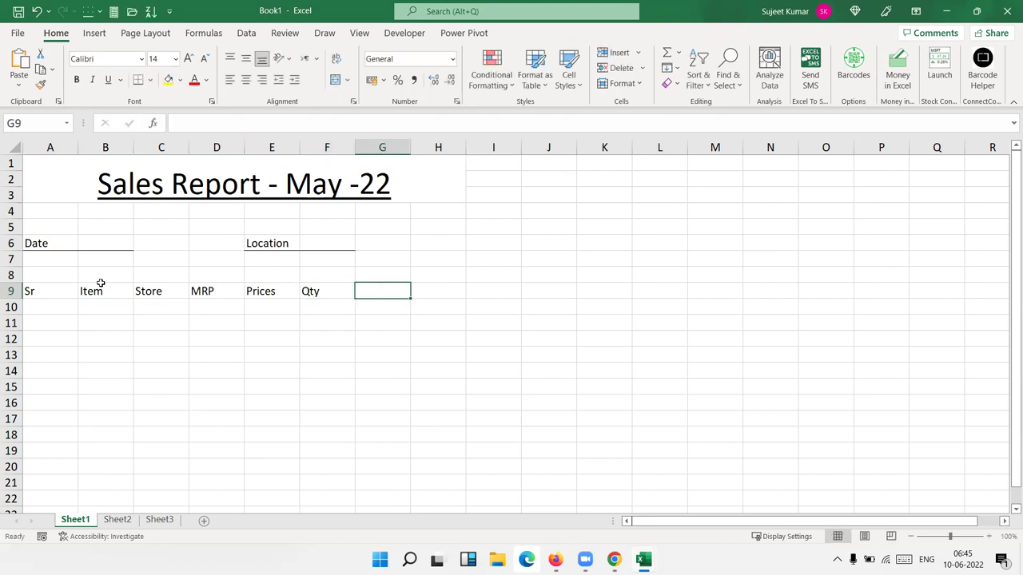
{"action": "type", "text": "Amt"}
{"action": "key", "text": "Return"}
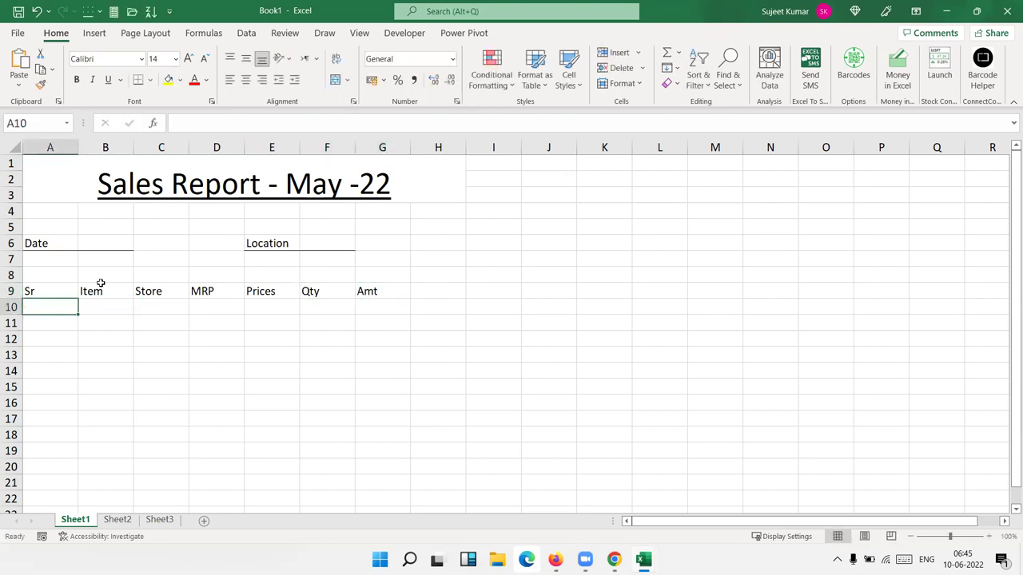
- Apply All Borders to the table range A9:G21
{"action": "left_click_drag", "start_coordinate": [51, 292], "coordinate": [100, 292]}
{"action": "left_click_drag", "start_coordinate": [217, 319], "coordinate": [402, 480]}
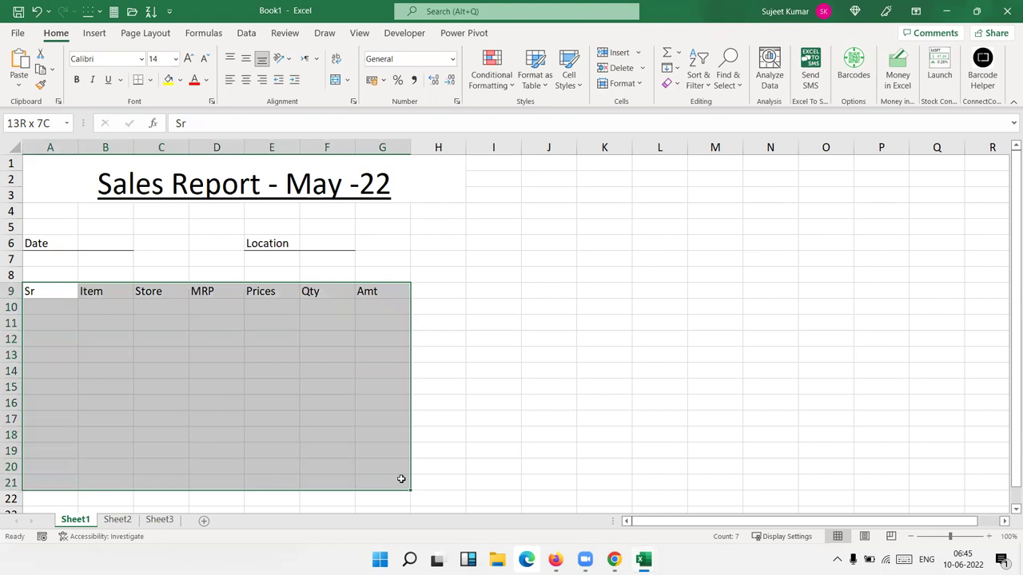
{"action": "left_click", "coordinate": [149, 80]}
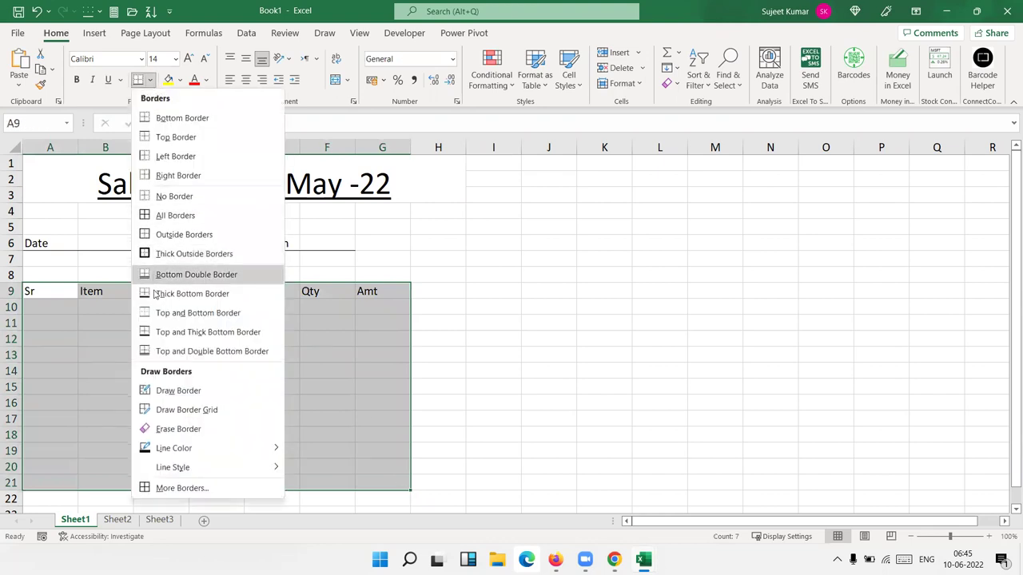
{"action": "left_click", "coordinate": [168, 214]}
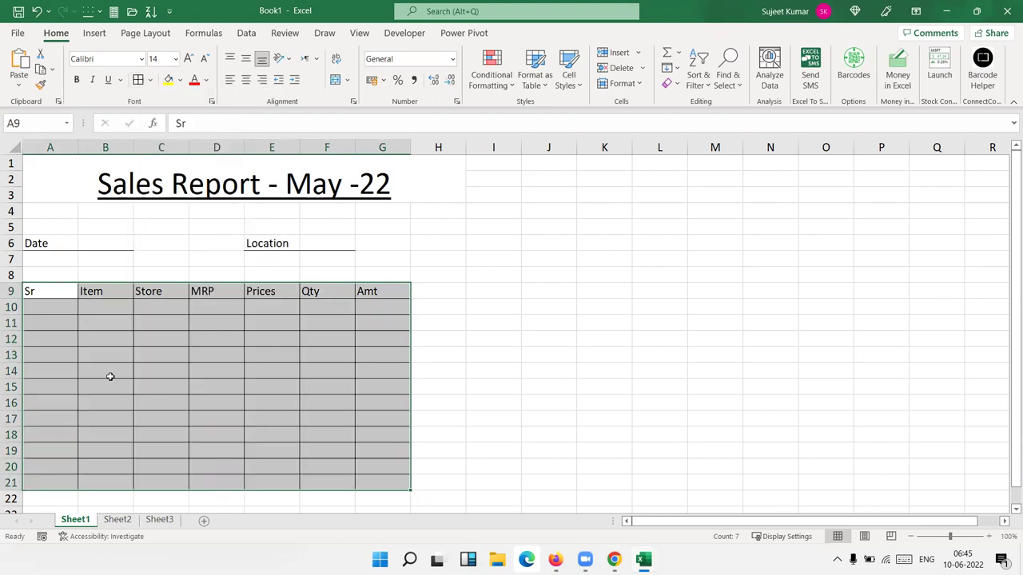
- Label A22 'Total' and enter =SUM(F10:F21) in F22 for the Qty total
{"action": "left_click", "coordinate": [49, 495]}
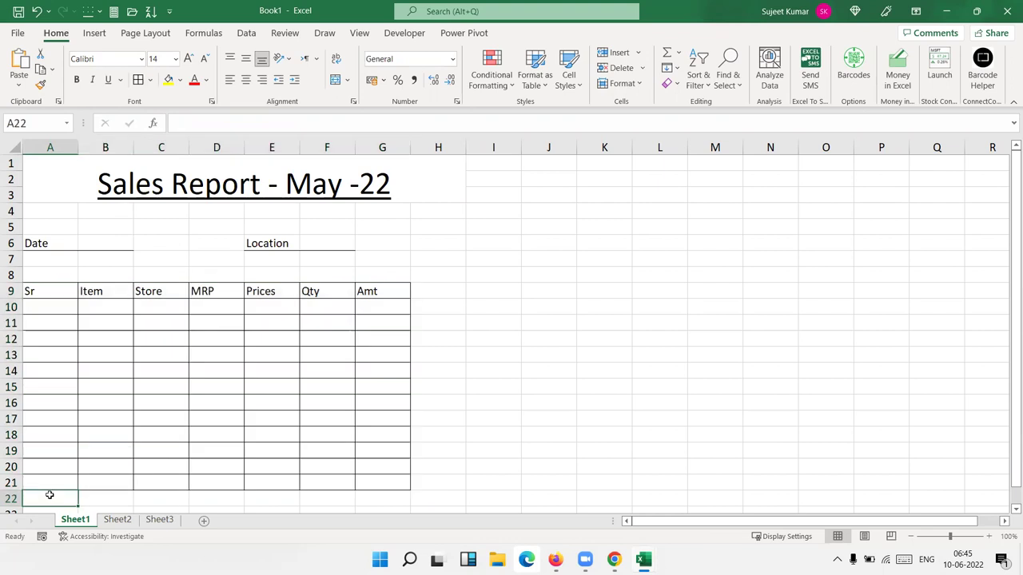
{"action": "type", "text": "Total"}
{"action": "key", "text": "Tab"}
{"action": "key", "text": "Tab"}
{"action": "key", "text": "Tab"}
{"action": "key", "text": "Tab"}
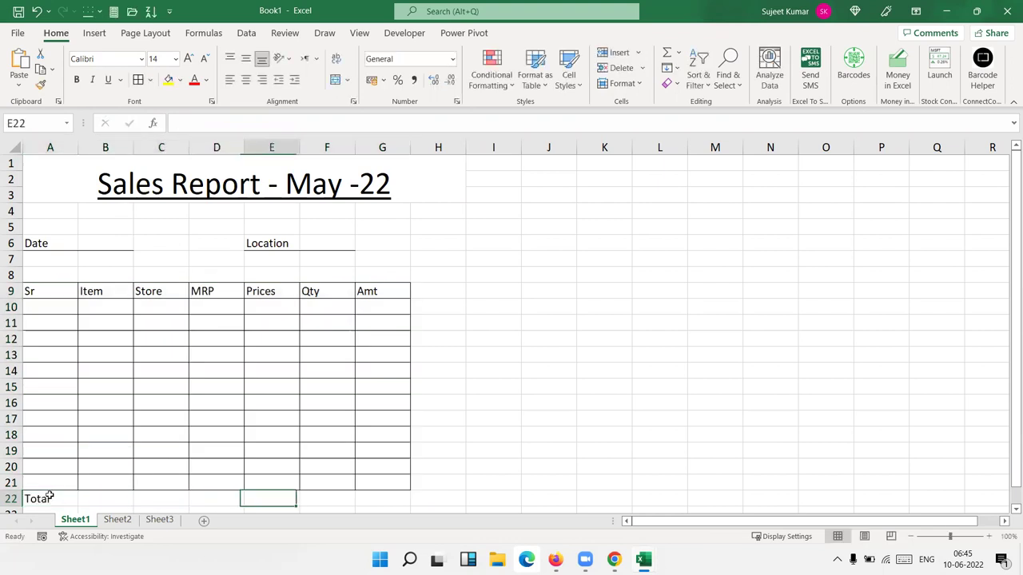
{"action": "key", "text": "Tab"}
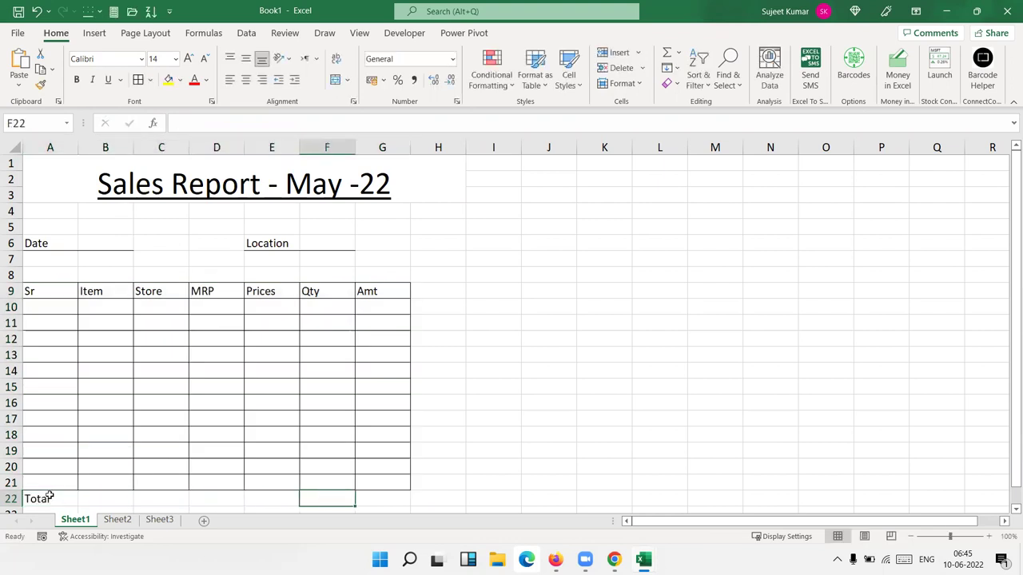
{"action": "type", "text": "=si"}
{"action": "key", "text": "BackSpace"}
{"action": "type", "text": "um"}
{"action": "key", "text": "Tab"}
{"action": "key", "text": "Up"}
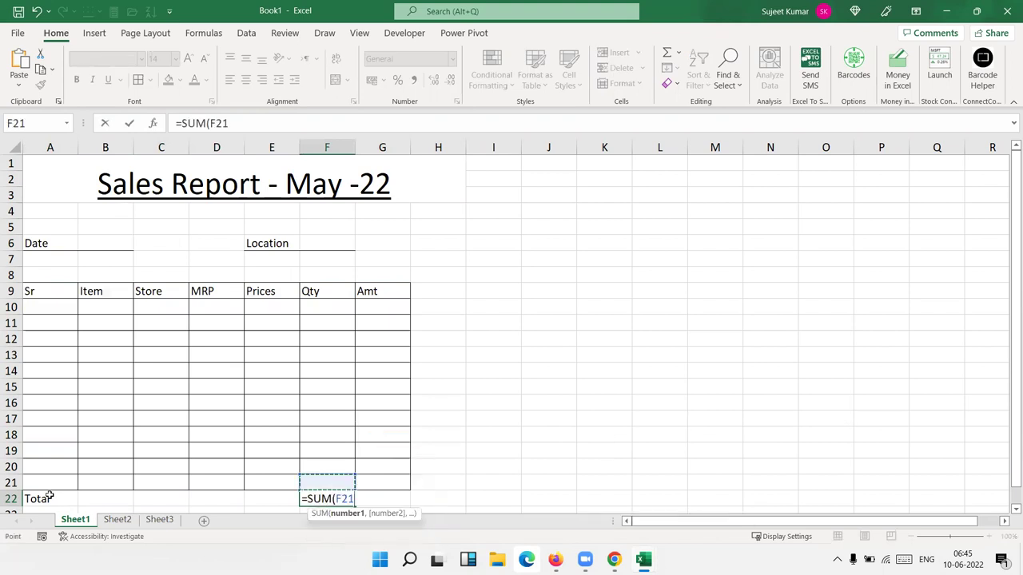
{"action": "key", "text": "ctrl+shift+Up"}
{"action": "key", "text": "shift+Down"}
{"action": "key", "text": "Return"}
- Copy the sum formula into G22 to total the Amt column
{"action": "key", "text": "Up"}
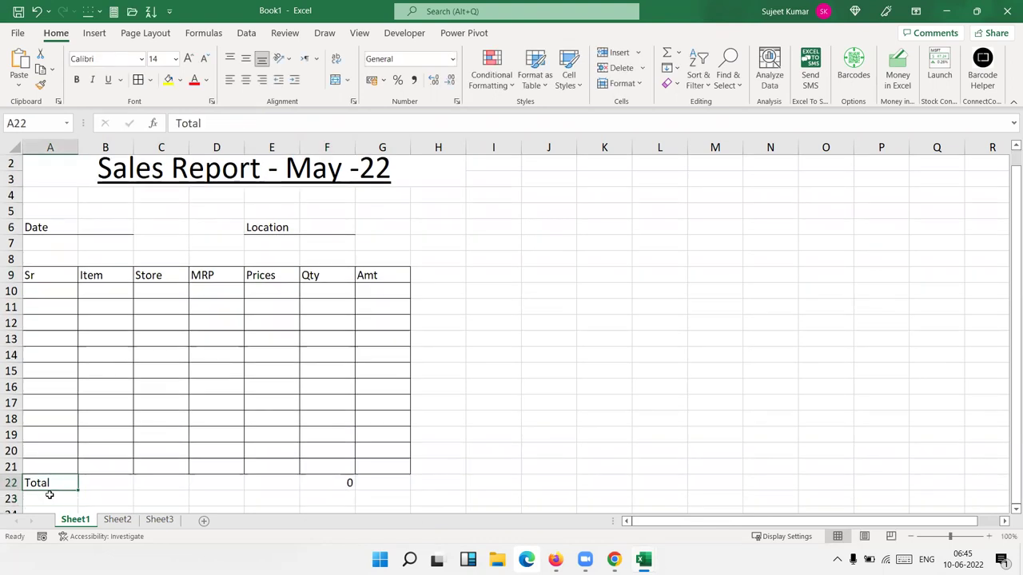
{"action": "key", "text": "ctrl+Right"}
{"action": "key", "text": "Right"}
{"action": "key", "text": "ctrl+r"}
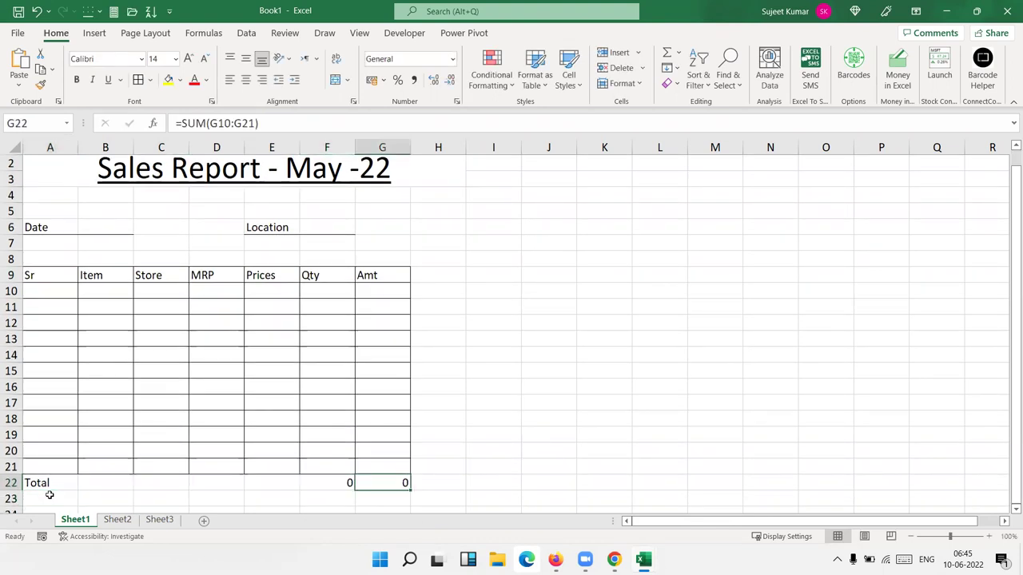
- Enter =E10*F10 in G10 and fill it down through G21
{"action": "key", "text": "Up"}
{"action": "key", "text": "Up"}
{"action": "key", "text": "Down"}
{"action": "key", "text": "Down"}
{"action": "key", "text": "Up"}
{"action": "key", "text": "Up"}
{"action": "key", "text": "Up"}
{"action": "key", "text": "Up"}
{"action": "key", "text": "Up"}
{"action": "key", "text": "Up"}
{"action": "key", "text": "Up"}
{"action": "key", "text": "Up"}
{"action": "key", "text": "Up"}
{"action": "key", "text": "Up"}
{"action": "key", "text": "Up"}
{"action": "key", "text": "Up"}
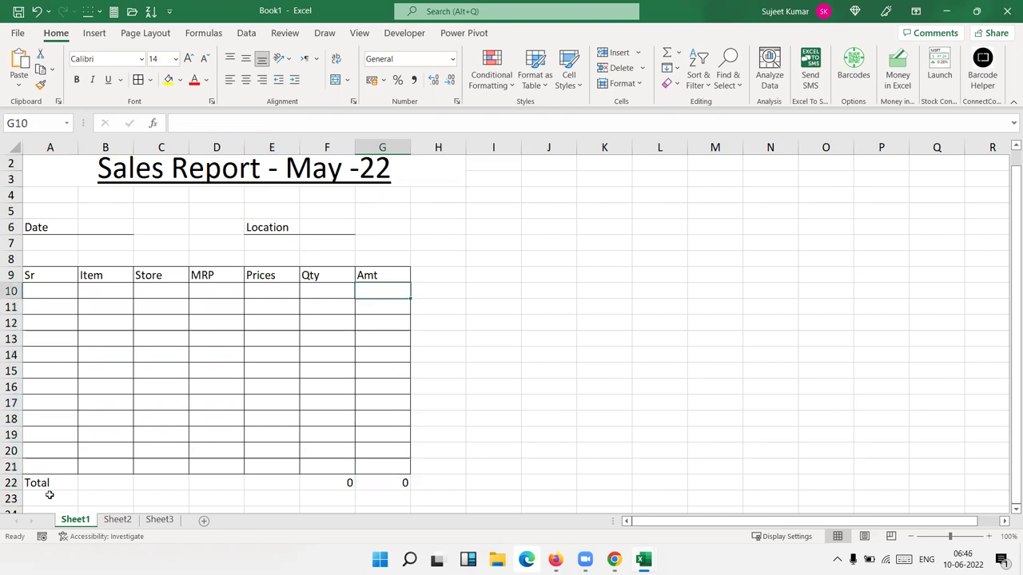
{"action": "type", "text": "="}
{"action": "key", "text": "Left"}
{"action": "key", "text": "Left"}
{"action": "type", "text": "*"}
{"action": "key", "text": "Left"}
{"action": "key", "text": "Return"}
{"action": "key", "text": "Up"}
{"action": "key", "text": "shift+Down"}
{"action": "key", "text": "shift+Down"}
{"action": "key", "text": "shift+Down"}
{"action": "key", "text": "shift+Down"}
{"action": "key", "text": "shift+Down"}
{"action": "key", "text": "shift+Down"}
{"action": "key", "text": "shift+Down"}
{"action": "key", "text": "shift+Down"}
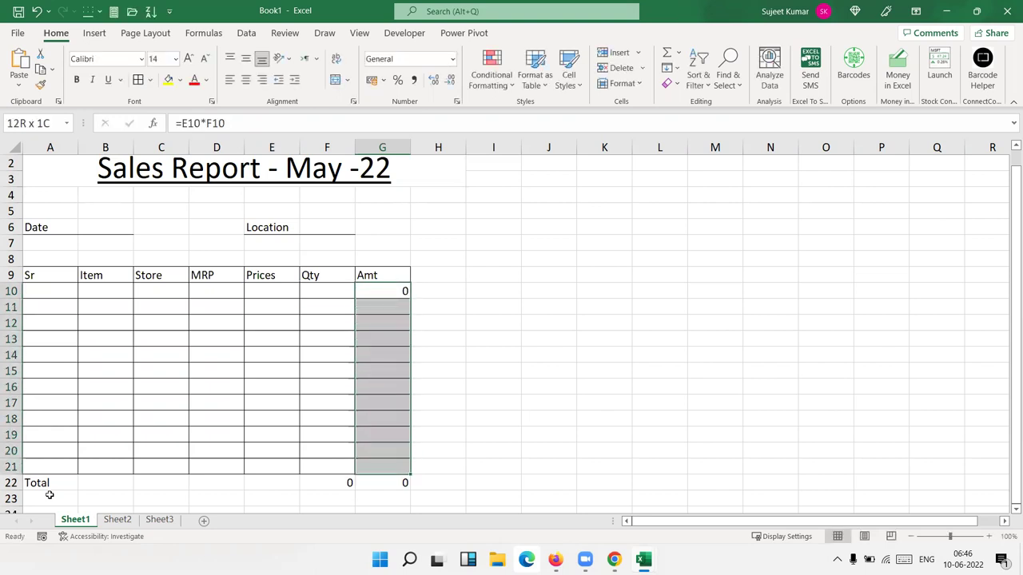
{"action": "key", "text": "ctrl+d"}
{"action": "key", "text": "Left"}
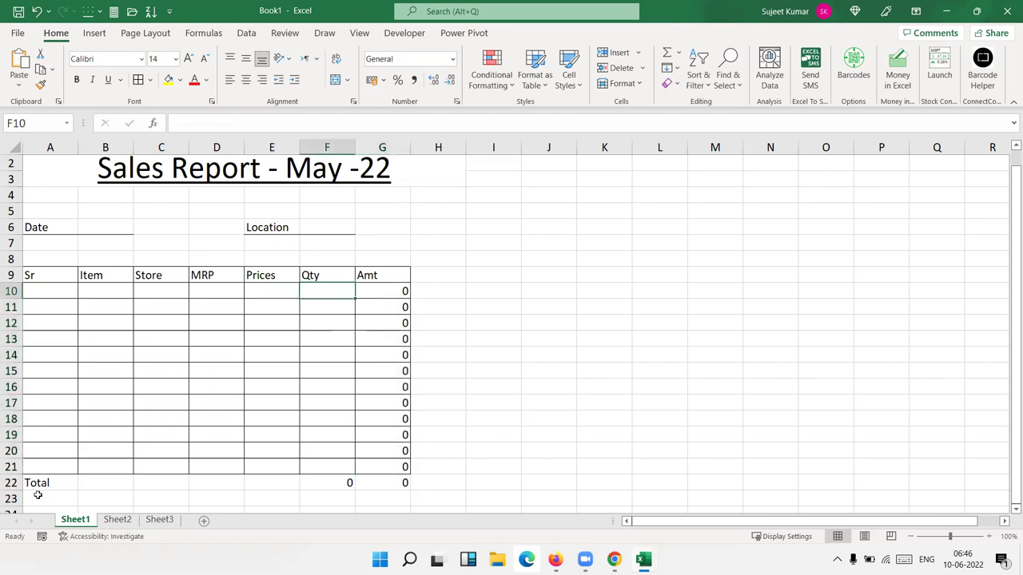
- Put a bottom border under A28:B28 and add a merged, centred 'Checked By' label in A29:B29
{"action": "scroll", "coordinate": [43, 496], "scroll_direction": "down", "scroll_amount": 7}
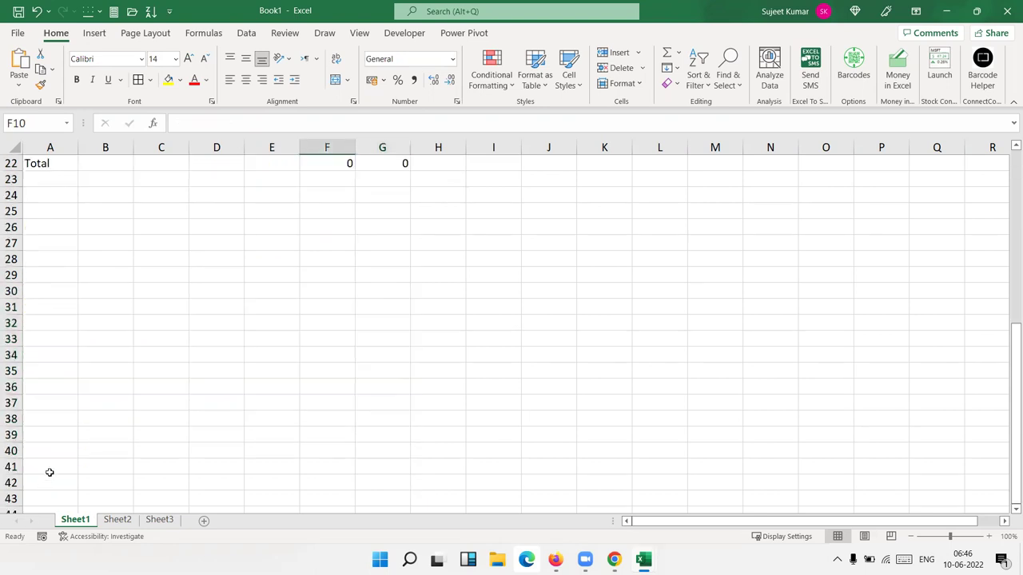
{"action": "left_click", "coordinate": [44, 260]}
{"action": "left_click", "coordinate": [113, 253], "text": "shift"}
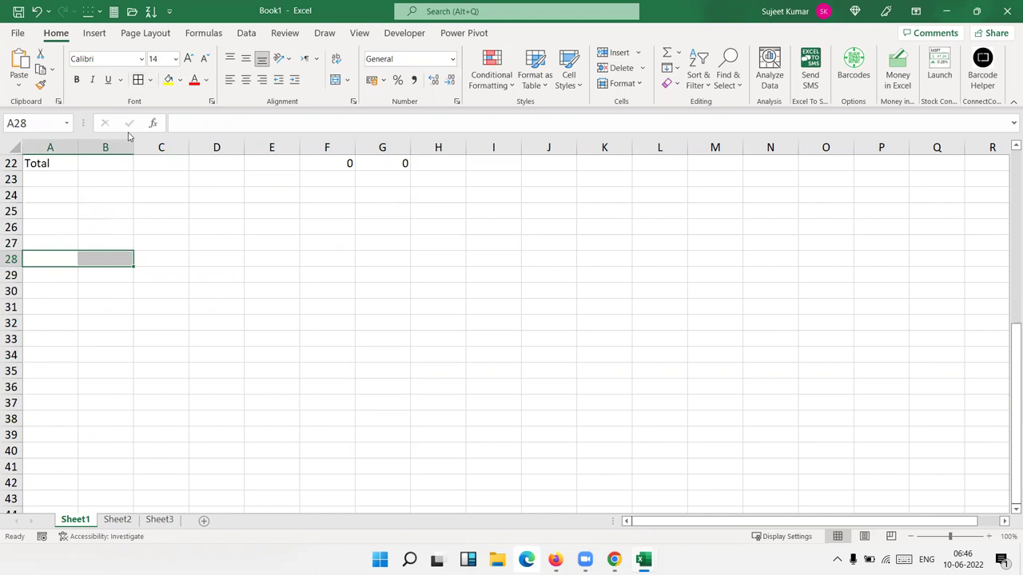
{"action": "left_click", "coordinate": [149, 80]}
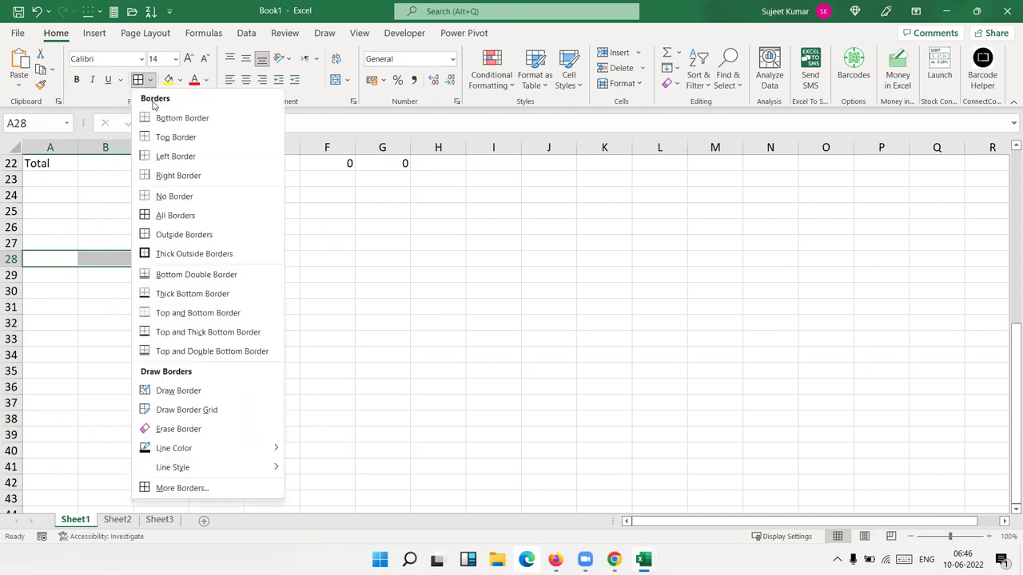
{"action": "left_click", "coordinate": [158, 118]}
{"action": "left_click", "coordinate": [85, 290]}
{"action": "left_click", "coordinate": [61, 274]}
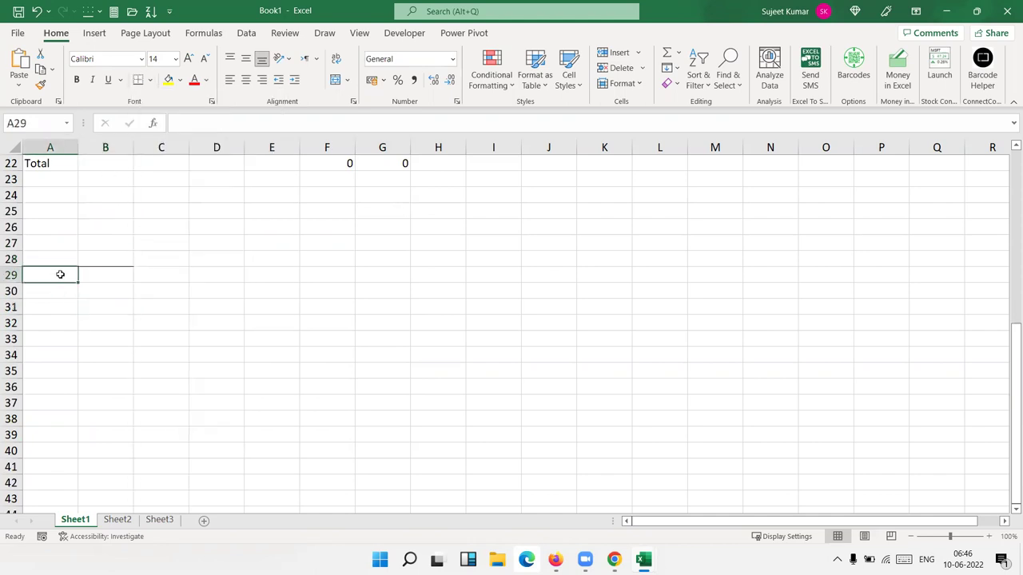
{"action": "left_click_drag", "start_coordinate": [77, 274], "coordinate": [103, 274]}
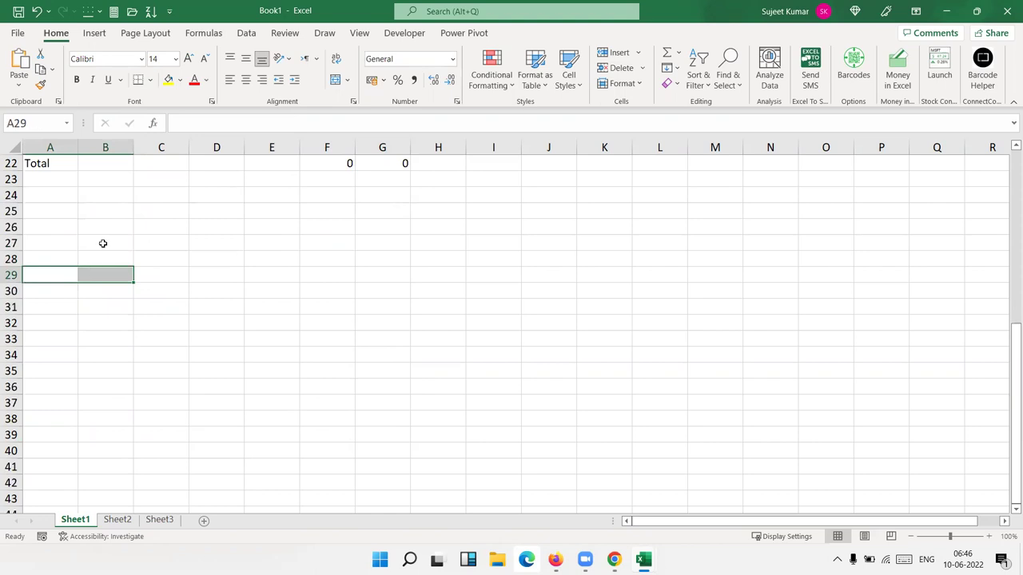
{"action": "left_click", "coordinate": [339, 85]}
{"action": "type", "text": "Checked By"}
{"action": "key", "text": "Tab"}
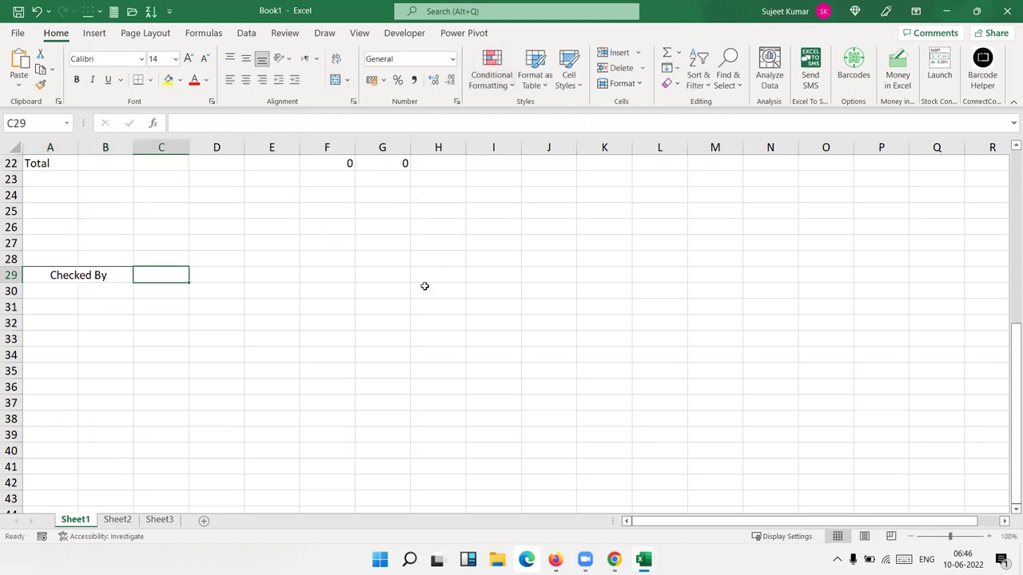
- Add a merged, centred 'Auth. By' label in F29:G29 with a bottom border on F28:G28
{"action": "left_click", "coordinate": [356, 274]}
{"action": "left_click_drag", "start_coordinate": [359, 275], "coordinate": [370, 273]}
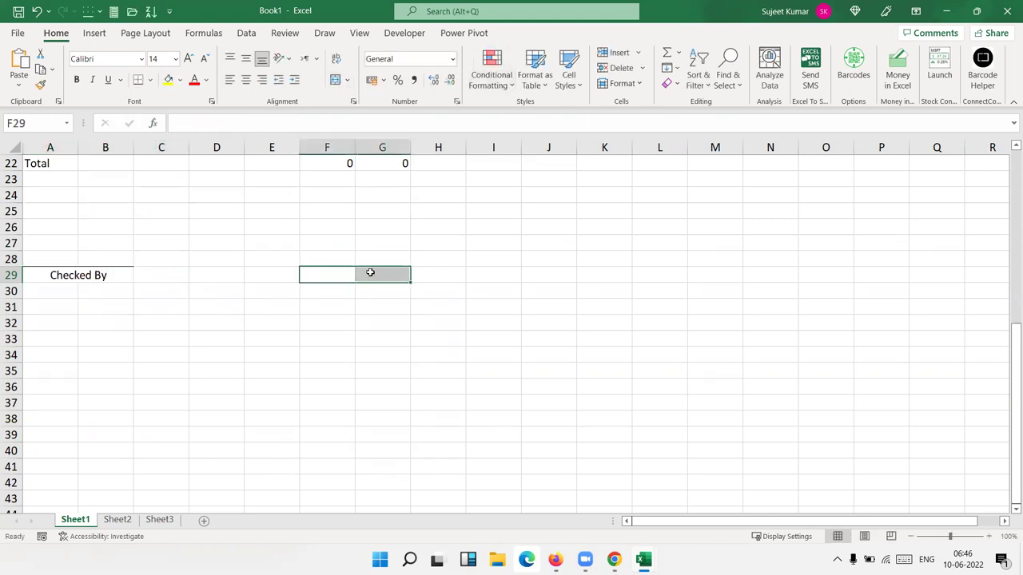
{"action": "left_click", "coordinate": [340, 81]}
{"action": "type", "text": "Auth. By"}
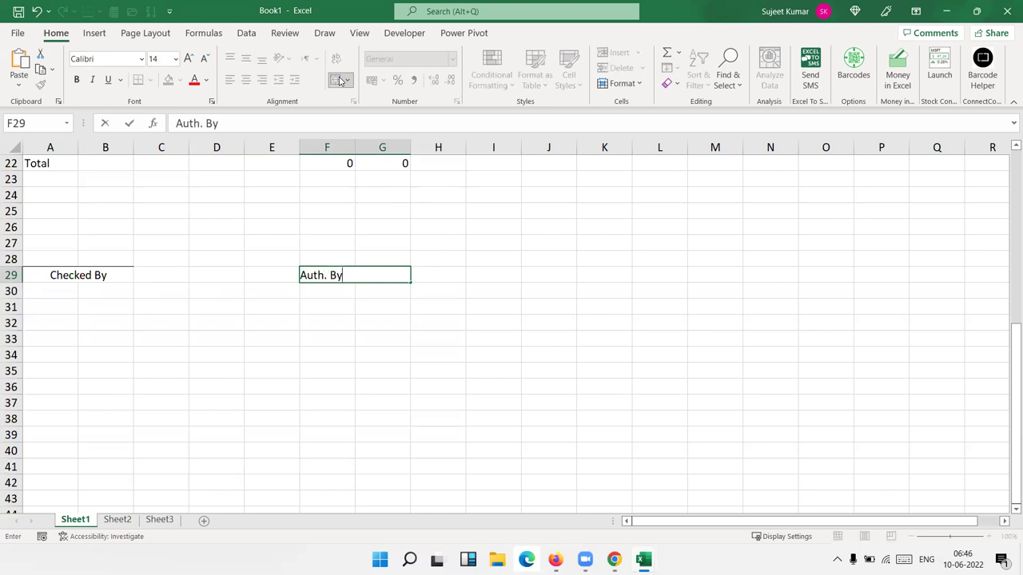
{"action": "key", "text": "Return"}
{"action": "left_click_drag", "start_coordinate": [344, 260], "coordinate": [364, 261]}
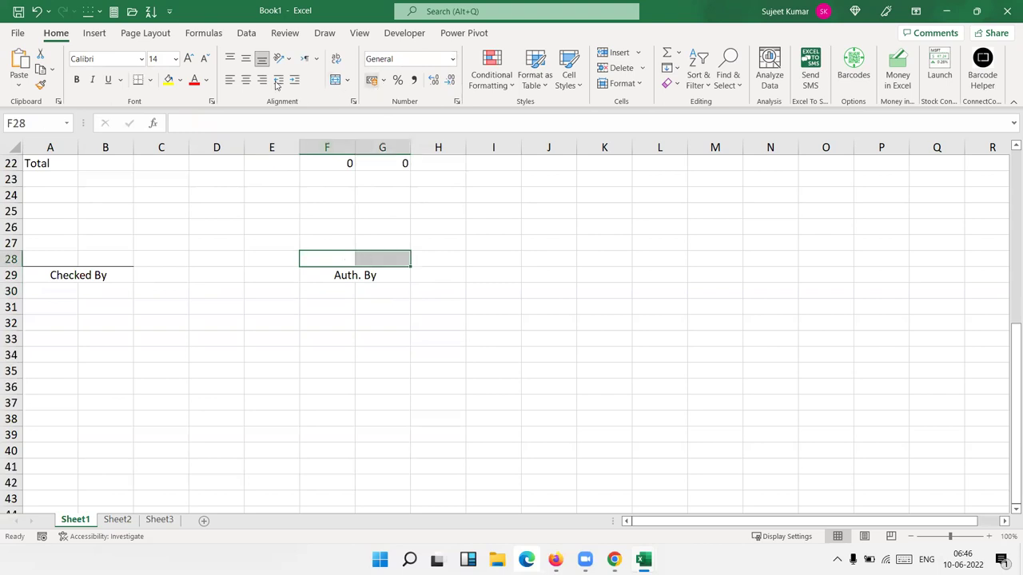
{"action": "left_click", "coordinate": [140, 82]}
{"action": "left_click", "coordinate": [272, 419]}
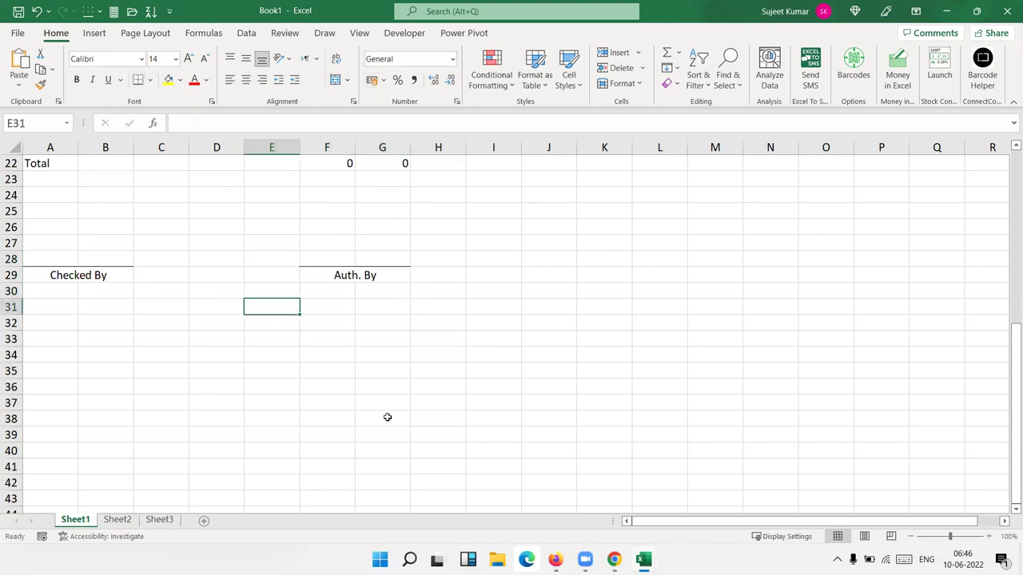
{"action": "scroll", "coordinate": [312, 386], "scroll_direction": "up", "scroll_amount": 7}
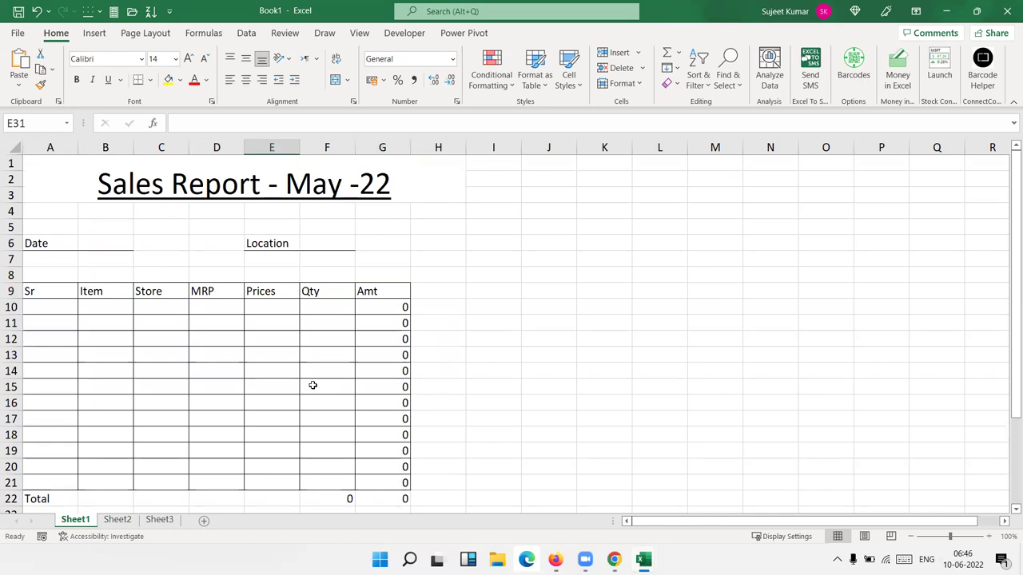
- Check the print preview, then view the sheet in Page Layout down to the signature rows
{"action": "key", "text": "ctrl+p"}
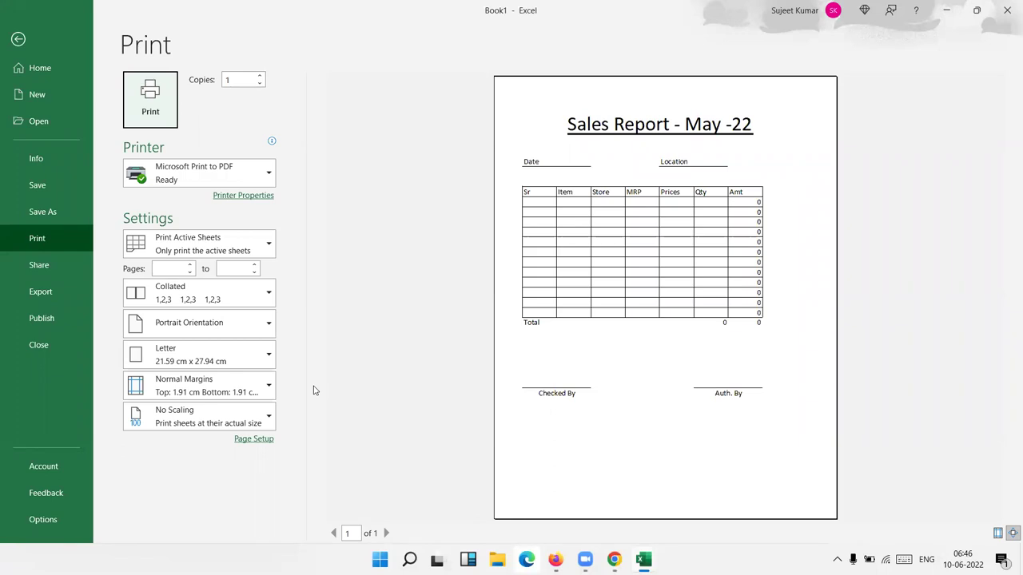
{"action": "key", "text": "Escape"}
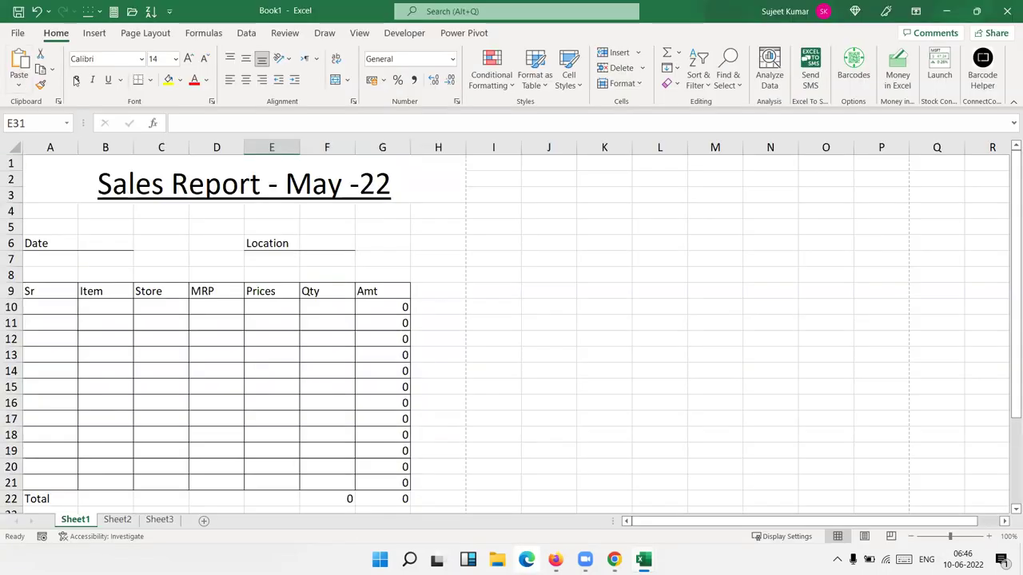
{"action": "left_click", "coordinate": [148, 37]}
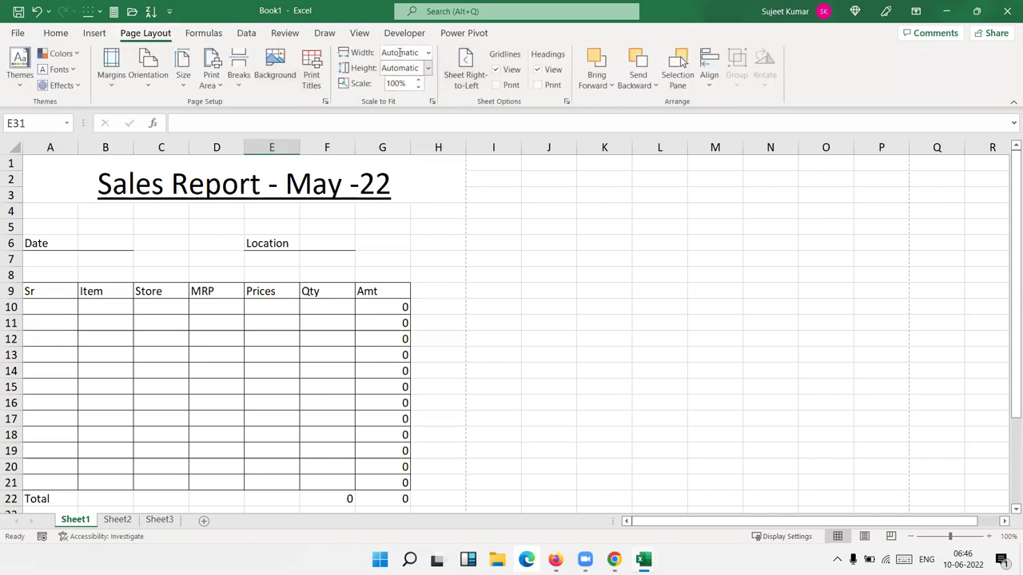
{"action": "scroll", "coordinate": [463, 238], "scroll_direction": "down", "scroll_amount": 3}
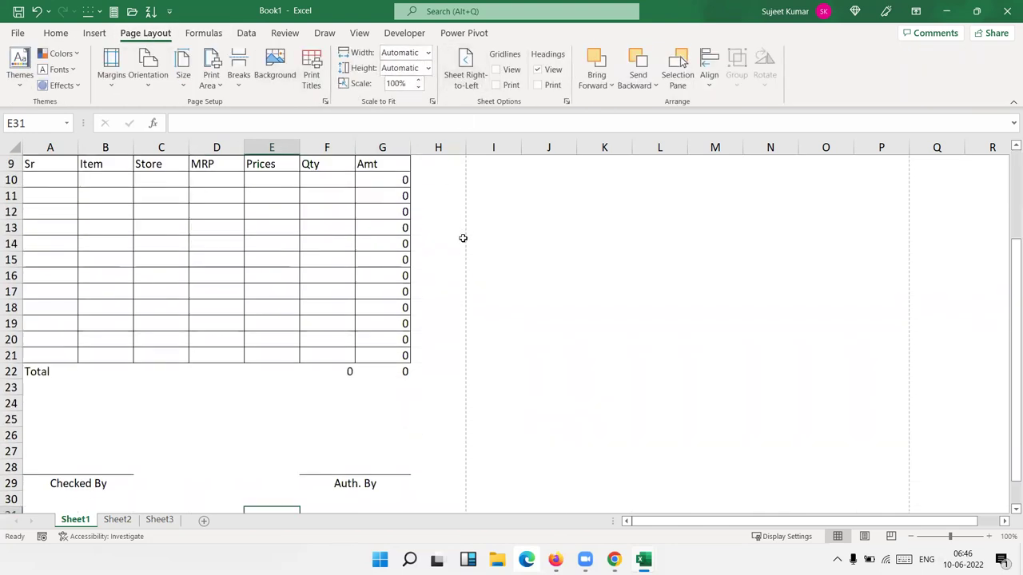
{"action": "scroll", "coordinate": [462, 238], "scroll_direction": "down", "scroll_amount": 4}
{"action": "scroll", "coordinate": [463, 238], "scroll_direction": "up", "scroll_amount": 7}
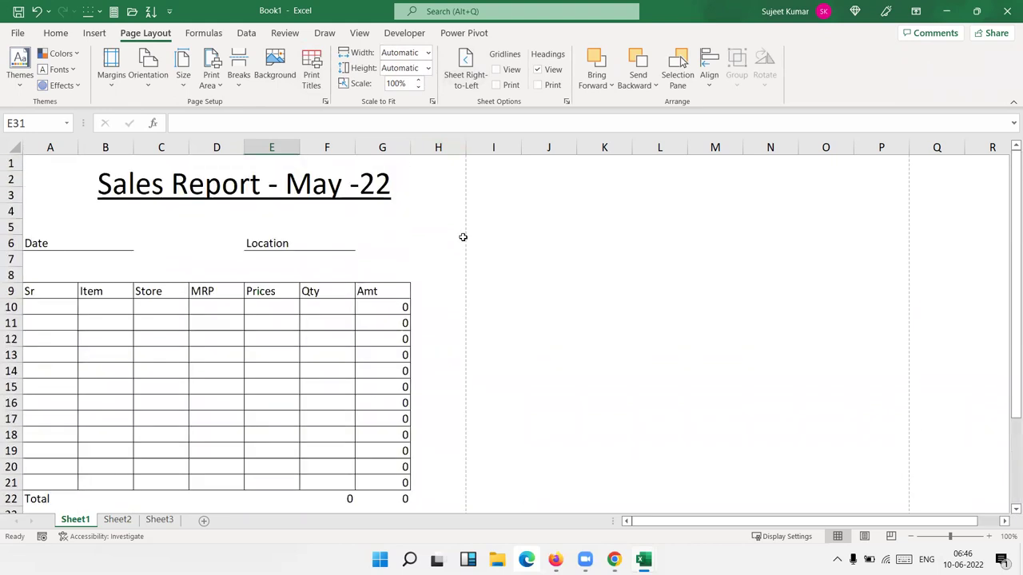
- Save the workbook as 'Sales' with file type Excel Template in Local Disk (E:)
{"action": "key", "text": "ctrl+s"}
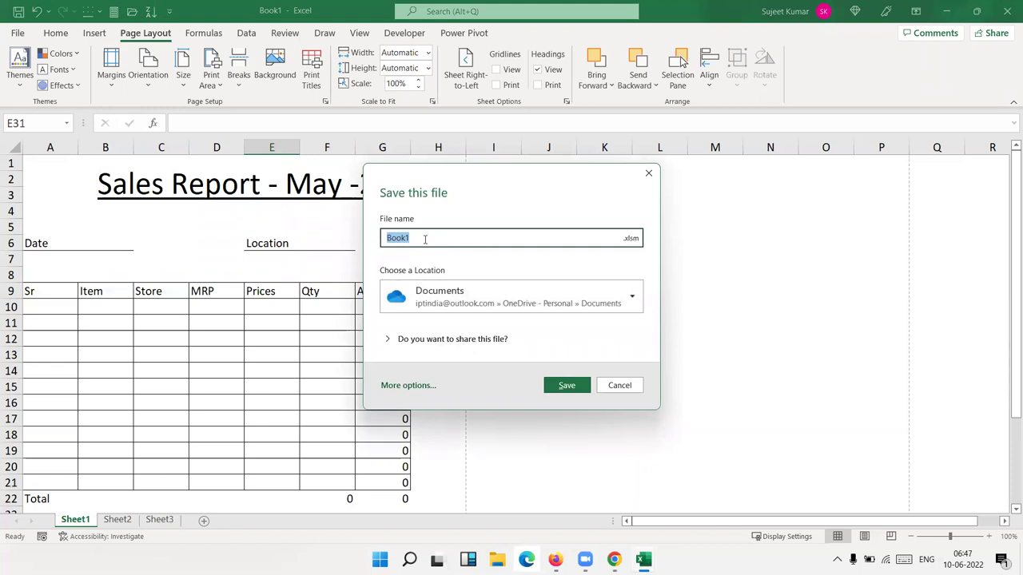
{"action": "type", "text": "Sales"}
{"action": "left_click", "coordinate": [434, 310]}
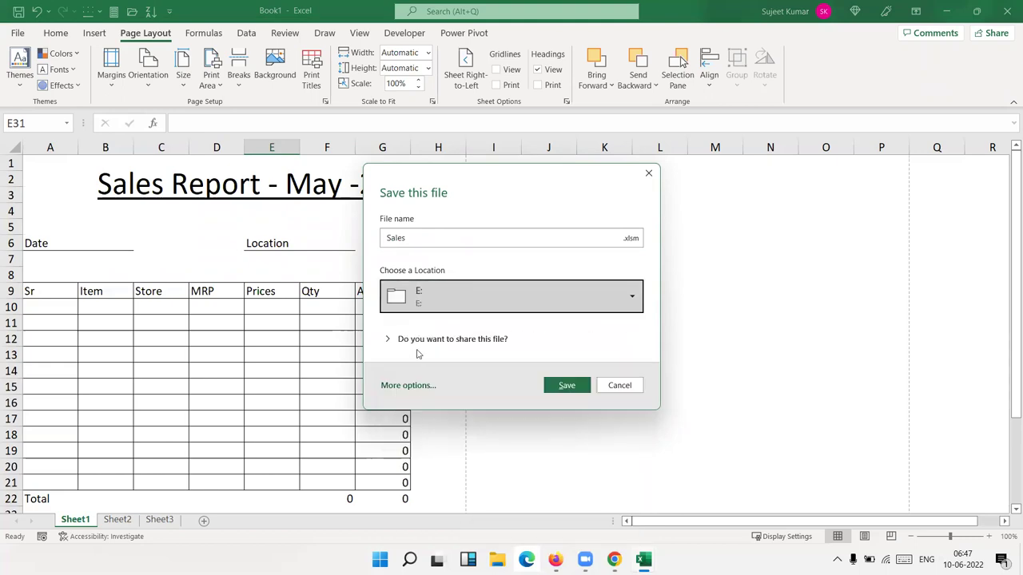
{"action": "left_click", "coordinate": [416, 387]}
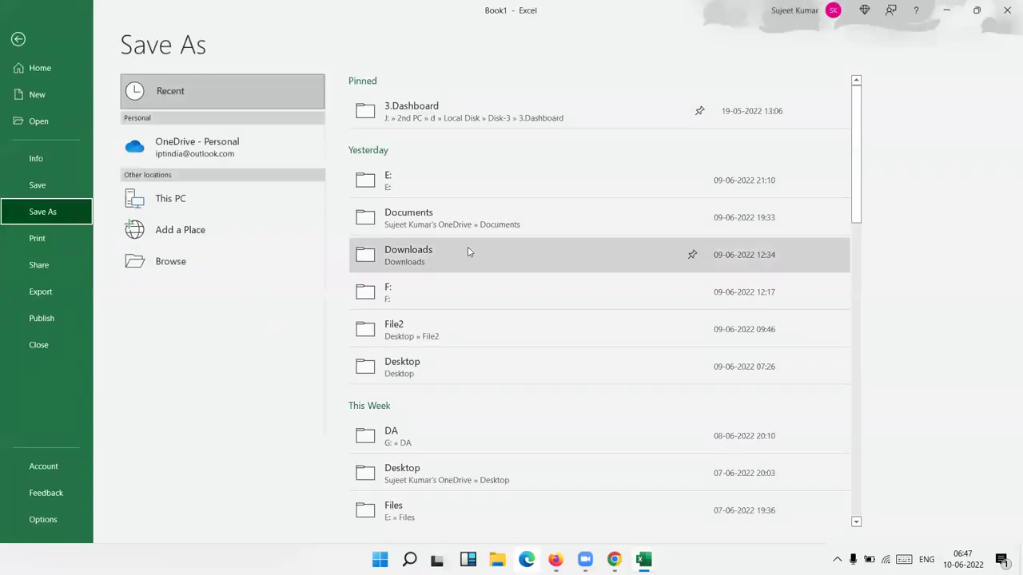
{"action": "left_click", "coordinate": [173, 268]}
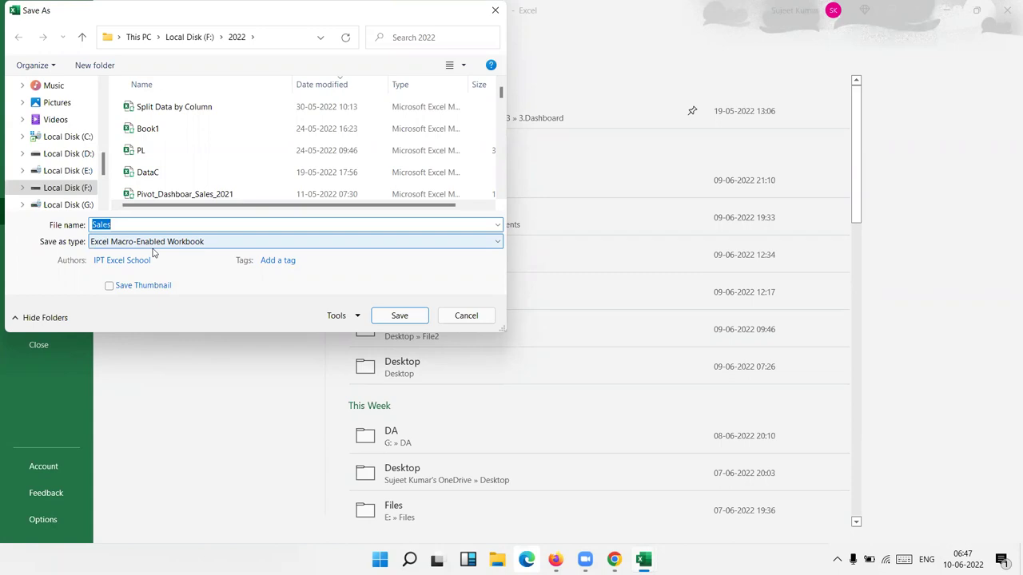
{"action": "left_click", "coordinate": [154, 247]}
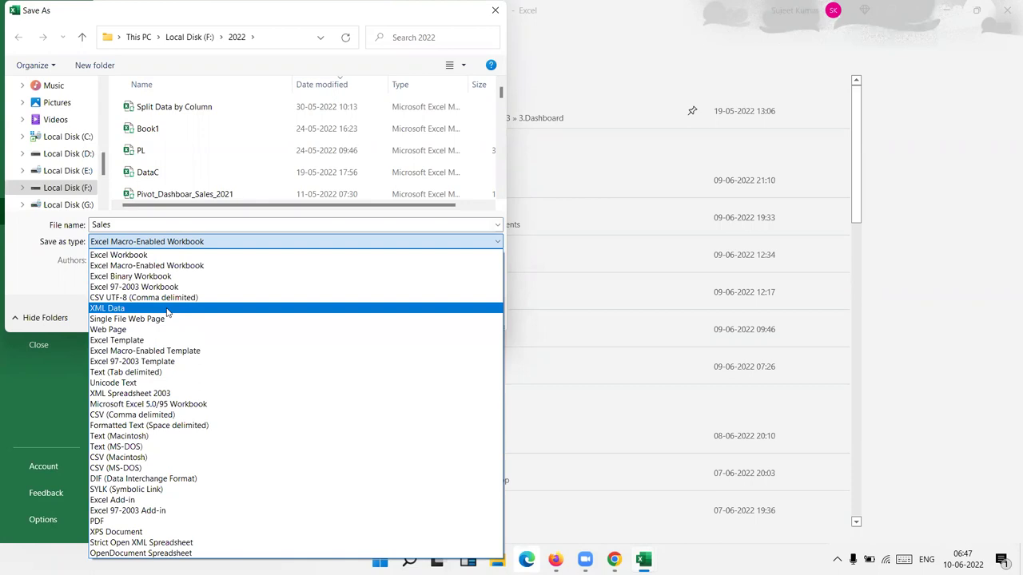
{"action": "left_click", "coordinate": [179, 343]}
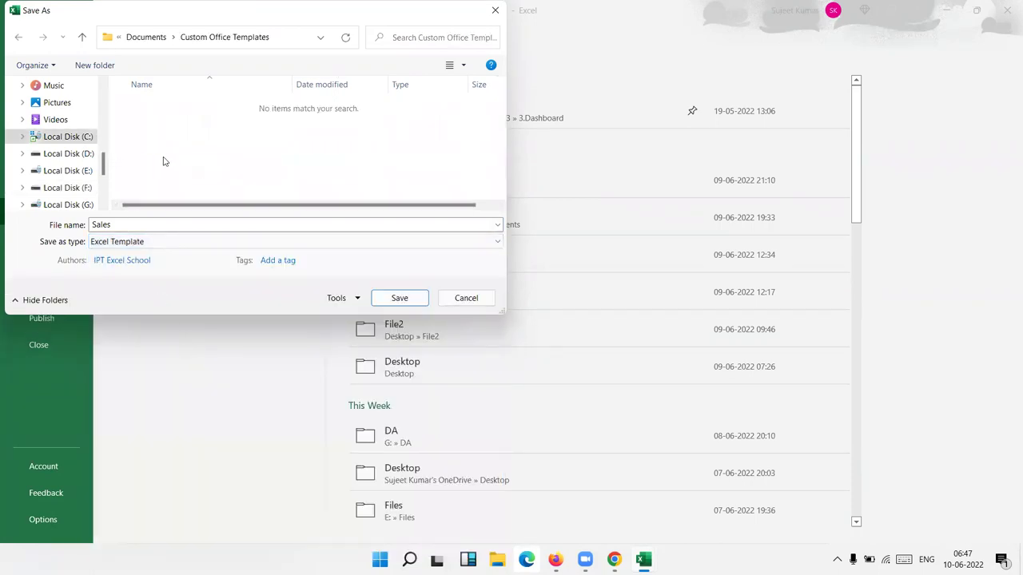
{"action": "left_click", "coordinate": [68, 171]}
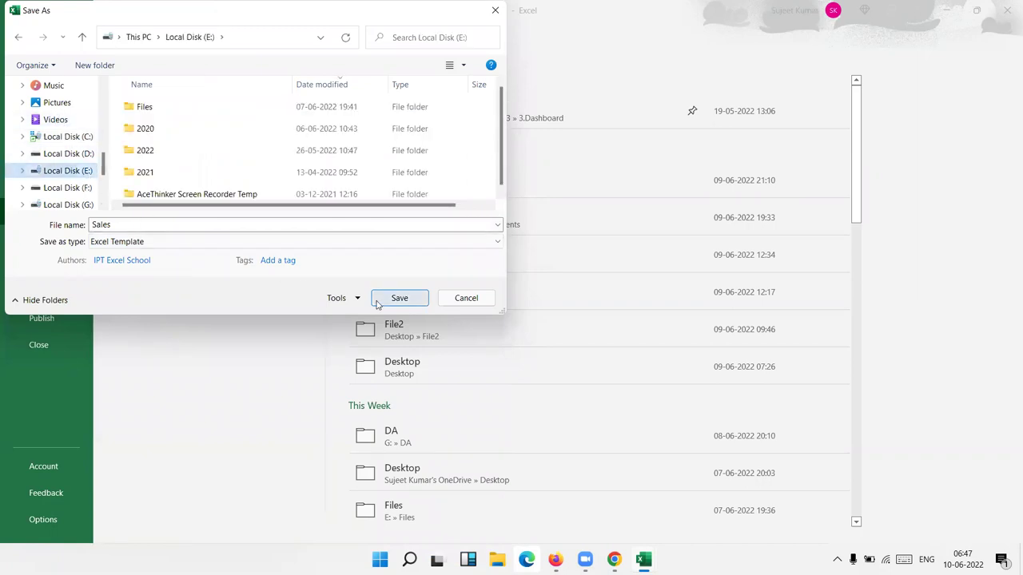
{"action": "left_click", "coordinate": [379, 302]}
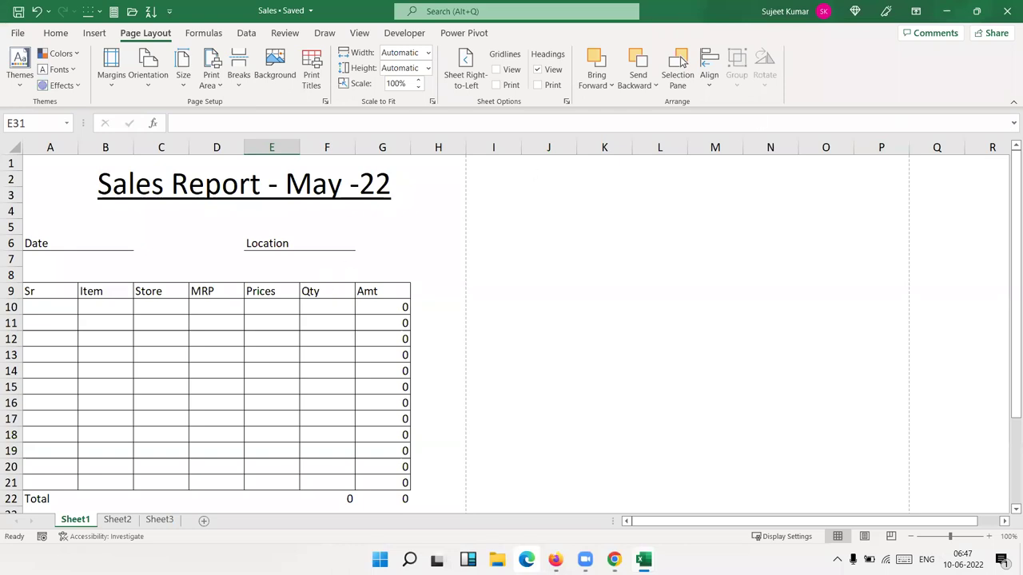
- Open File Explorer maximised and go to Local Disk (E:)
{"action": "key", "text": "alt+Tab"}
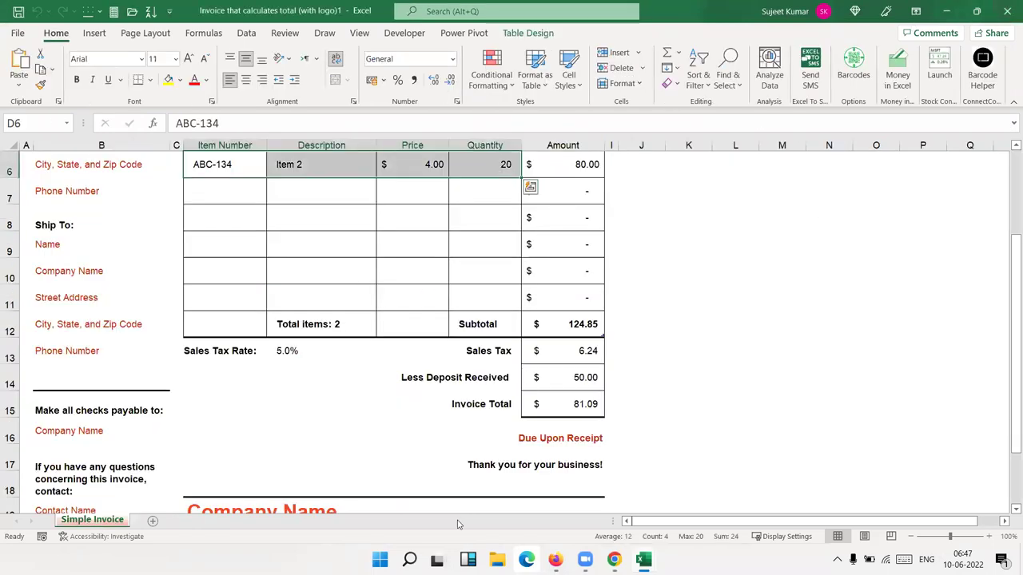
{"action": "left_click", "coordinate": [497, 560]}
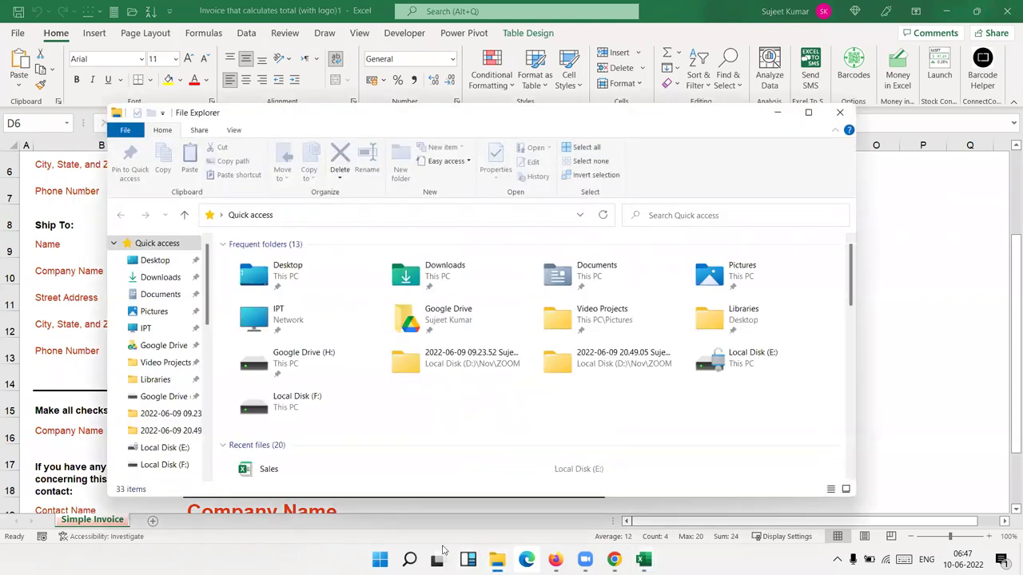
{"action": "left_click", "coordinate": [808, 112]}
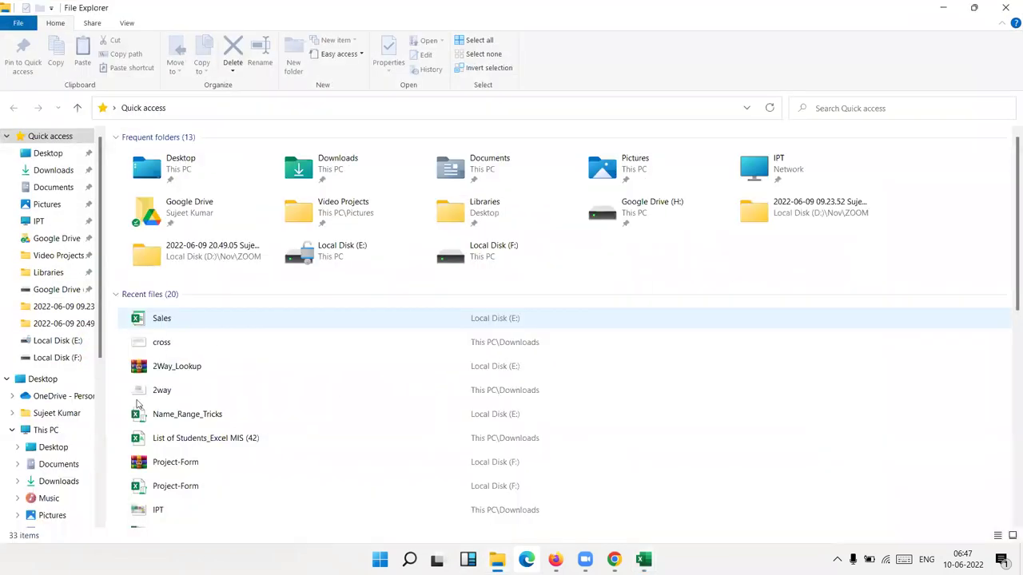
{"action": "scroll", "coordinate": [68, 346], "scroll_direction": "down", "scroll_amount": 2}
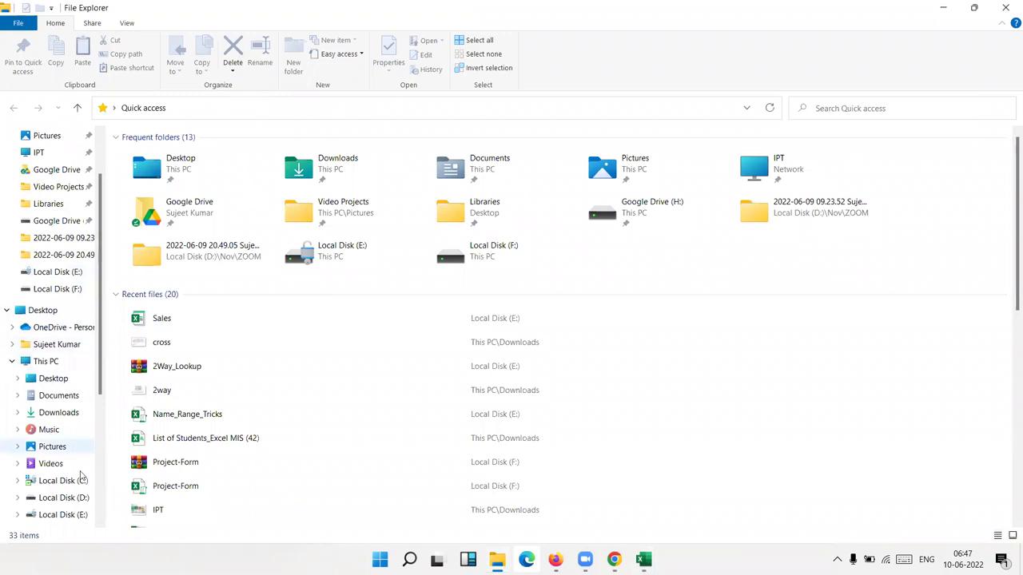
{"action": "left_click", "coordinate": [72, 516]}
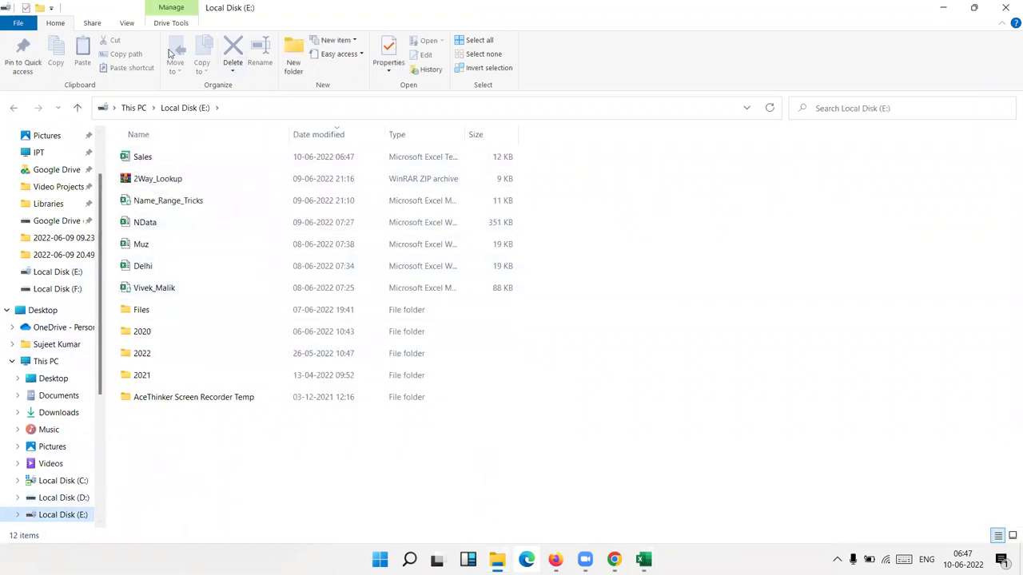
- Show the drive's files as extra large icons and select the Sales template
{"action": "left_click", "coordinate": [127, 23]}
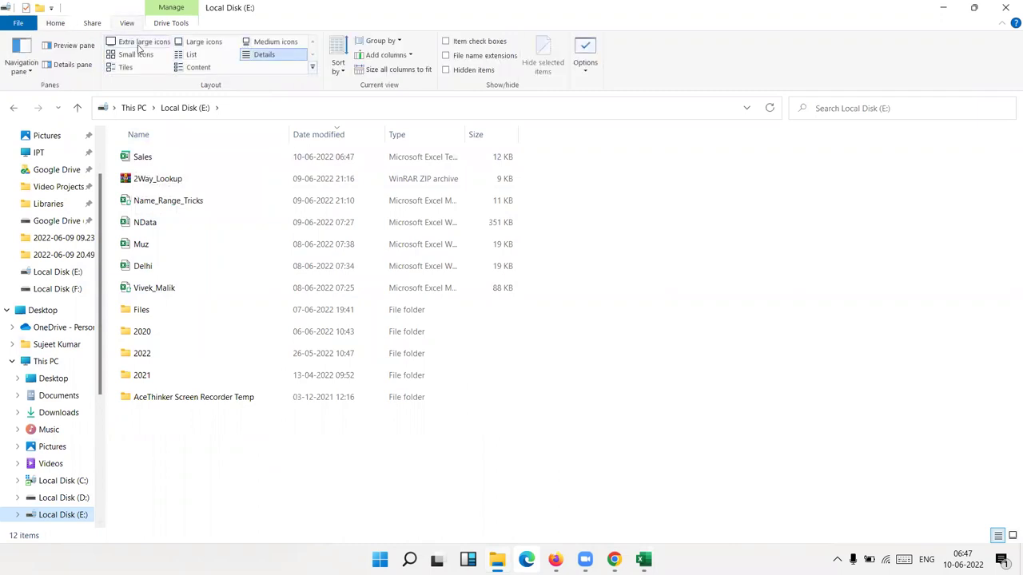
{"action": "left_click", "coordinate": [138, 54]}
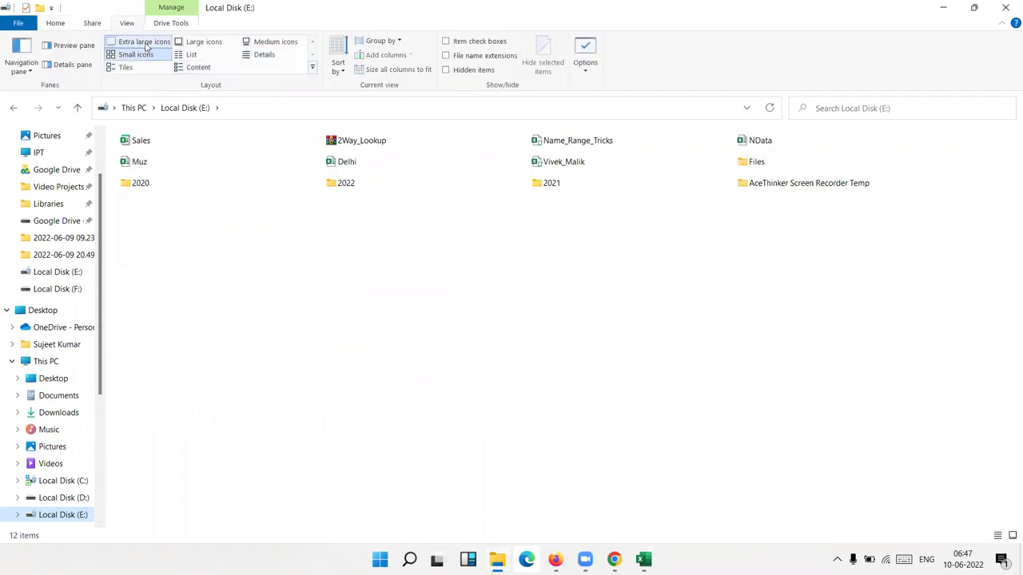
{"action": "left_click", "coordinate": [145, 43]}
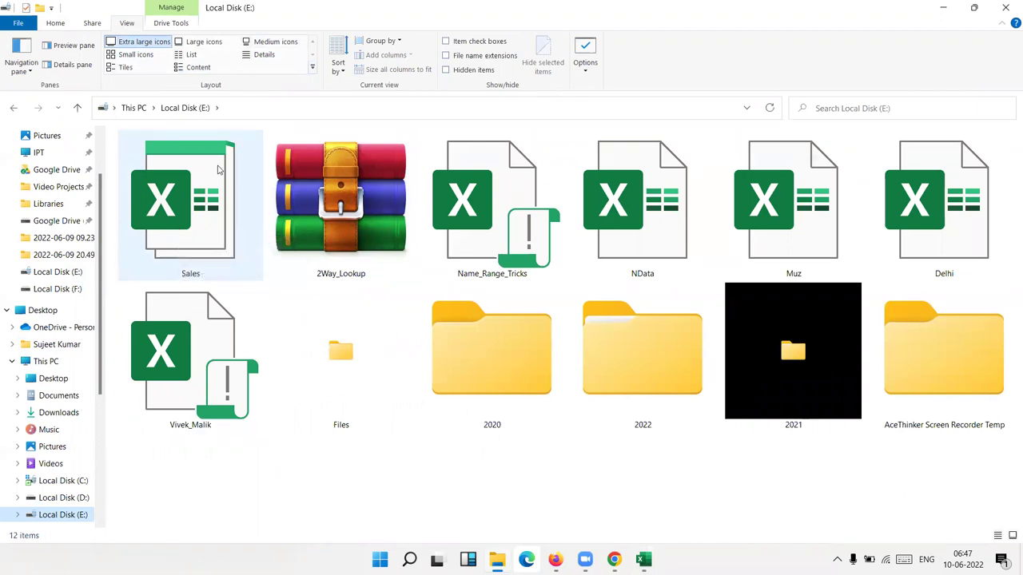
{"action": "mouse_move", "coordinate": [228, 221]}
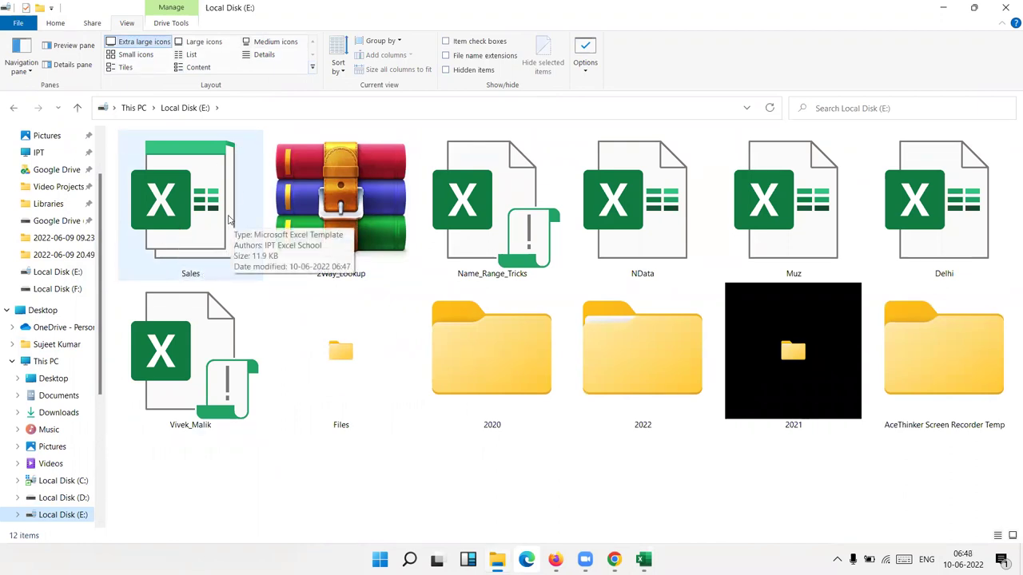
{"action": "left_click", "coordinate": [229, 220]}
- Create the Sales1 workbook from the Sales template and scroll through its empty report
{"action": "double_click", "coordinate": [229, 217]}
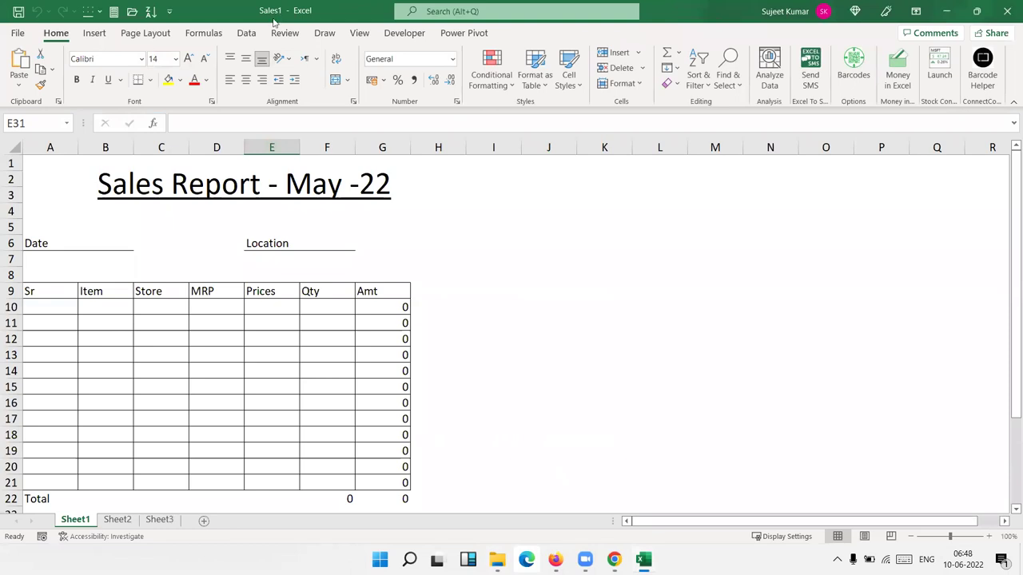
{"action": "scroll", "coordinate": [290, 336], "scroll_direction": "down", "scroll_amount": 3}
{"action": "scroll", "coordinate": [290, 335], "scroll_direction": "up", "scroll_amount": 1}
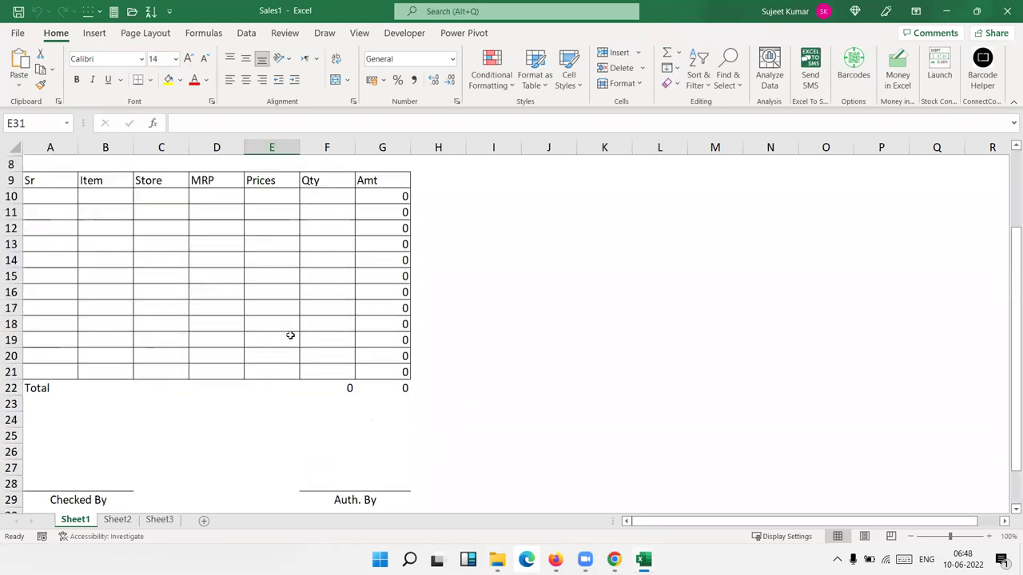
{"action": "scroll", "coordinate": [290, 336], "scroll_direction": "up", "scroll_amount": 2}
- Create a second workbook, Sales2, from the template, then return to Sales1
{"action": "key", "text": "alt+Tab"}
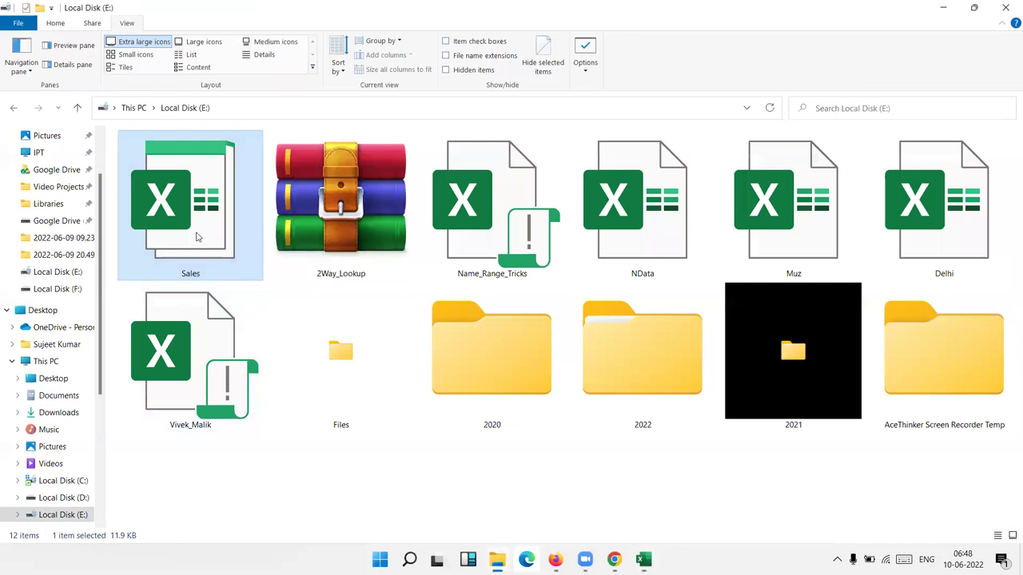
{"action": "key", "text": "alt+Tab"}
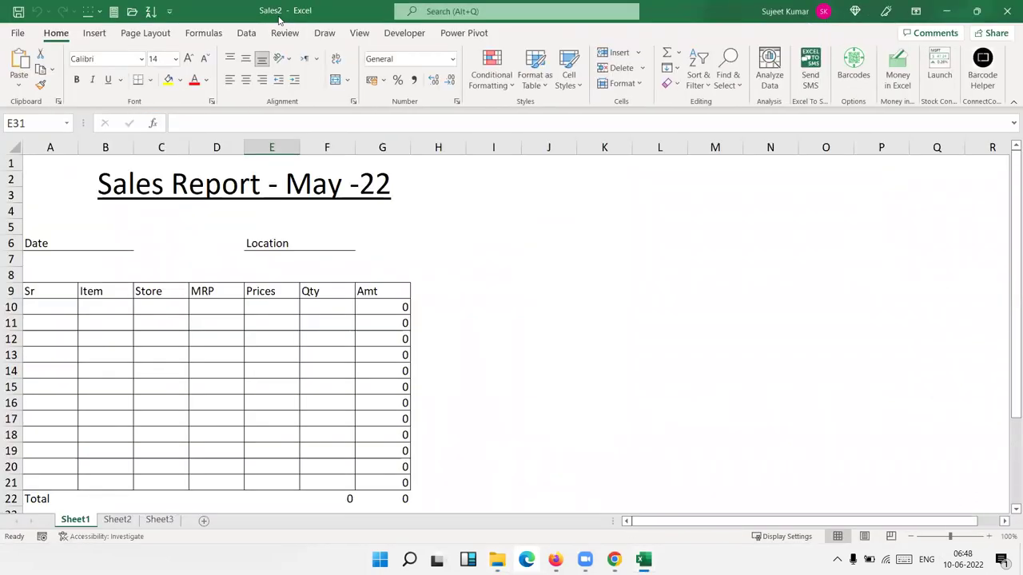
{"action": "left_click", "coordinate": [302, 385]}
{"action": "scroll", "coordinate": [303, 385], "scroll_direction": "down", "scroll_amount": 6}
{"action": "scroll", "coordinate": [302, 386], "scroll_direction": "down", "scroll_amount": 1}
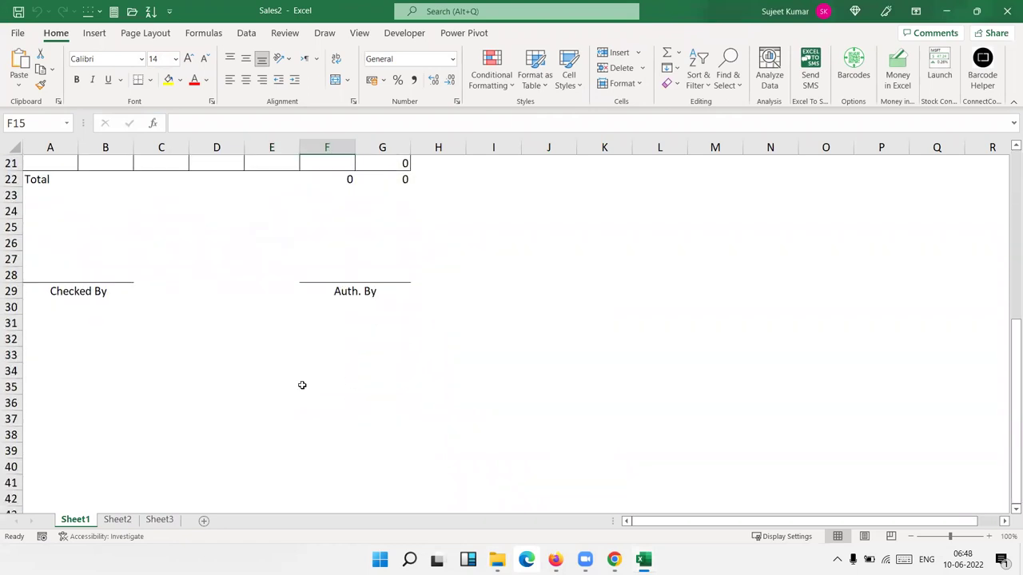
{"action": "scroll", "coordinate": [302, 386], "scroll_direction": "up", "scroll_amount": 3}
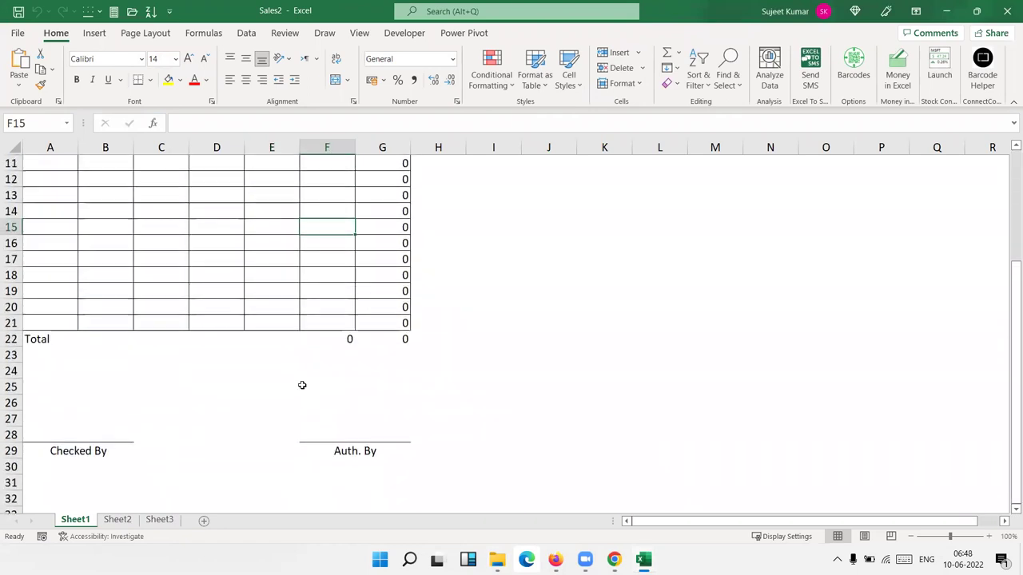
{"action": "scroll", "coordinate": [300, 384], "scroll_direction": "up", "scroll_amount": 3}
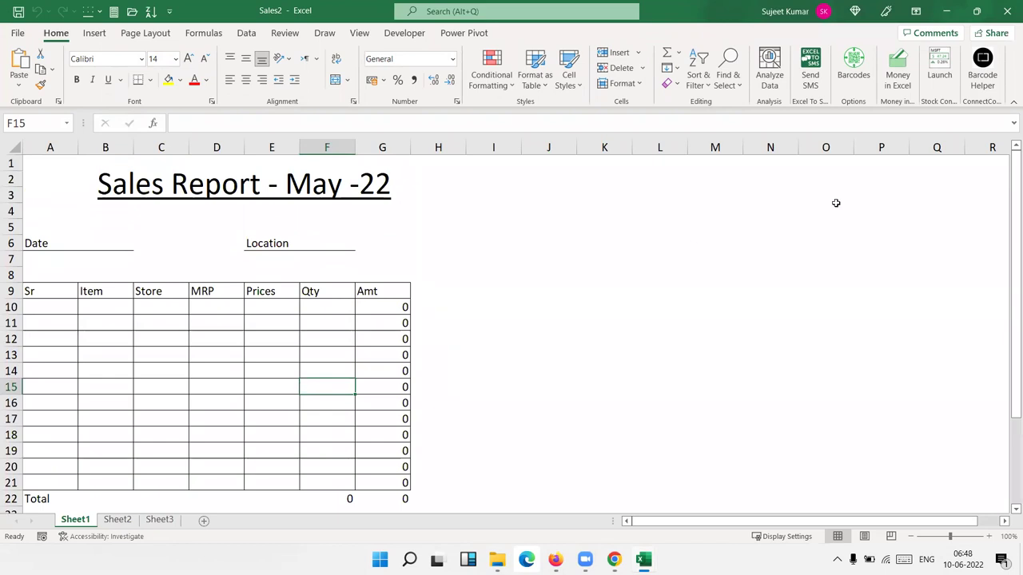
{"action": "key", "text": "ctrl+Tab"}
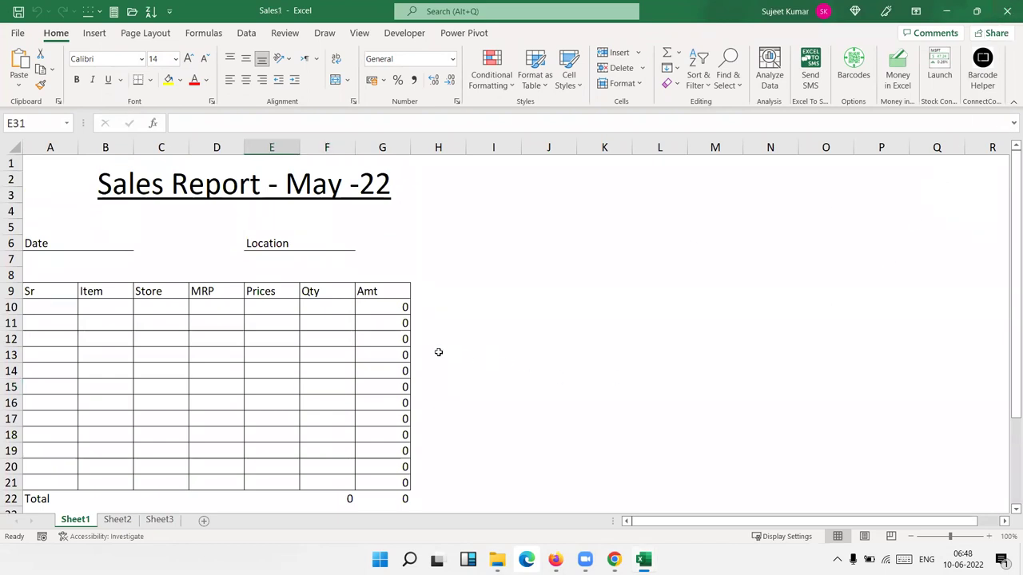
{"action": "left_click", "coordinate": [64, 299]}
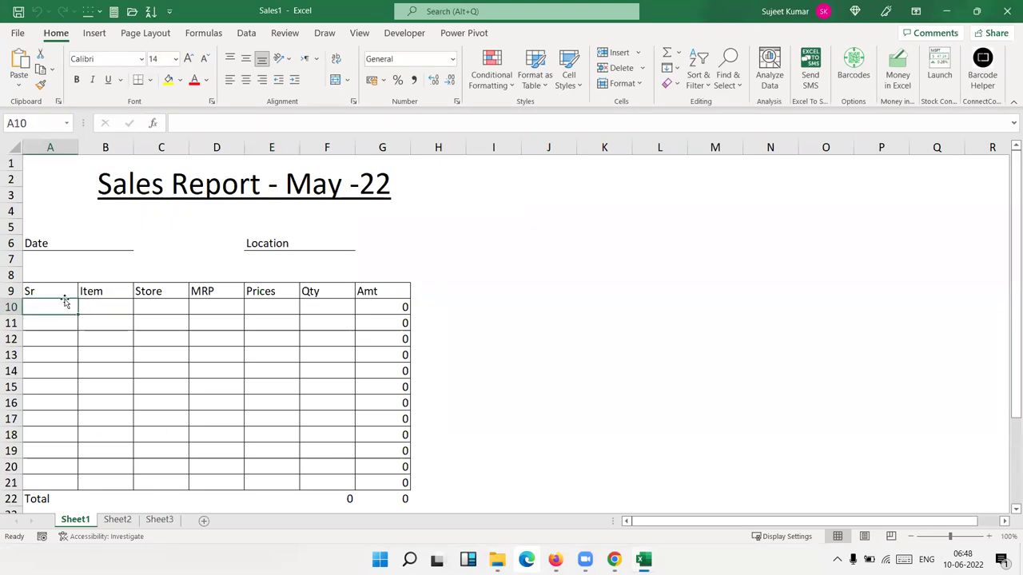
{"action": "left_click", "coordinate": [122, 319]}
{"action": "mouse_move", "coordinate": [331, 479]}
{"action": "left_mouse_down"}
{"action": "mouse_move", "coordinate": [55, 318]}
{"action": "mouse_move", "coordinate": [56, 308]}
{"action": "left_mouse_up"}
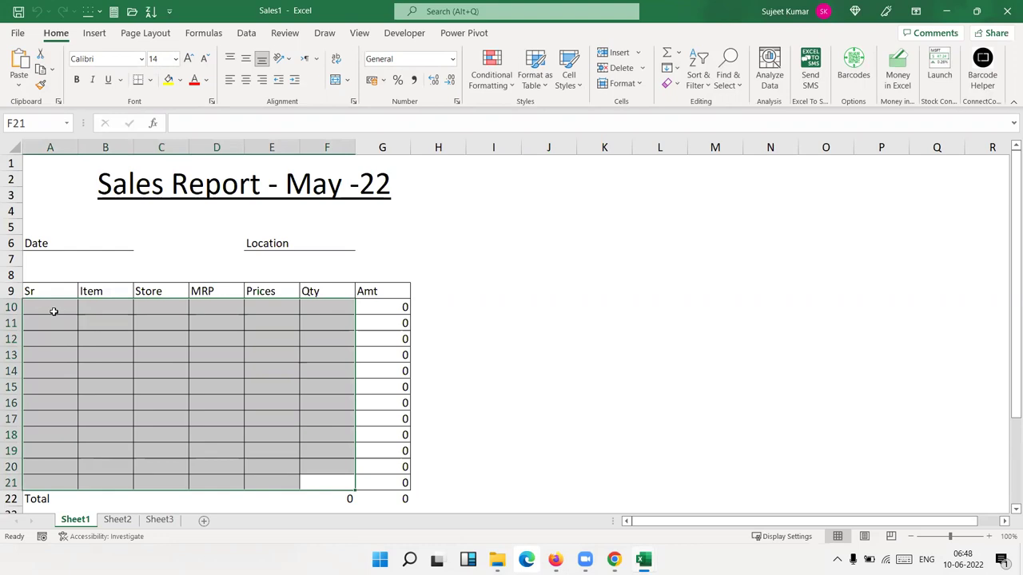
{"action": "key", "text": "ctrl+s"}
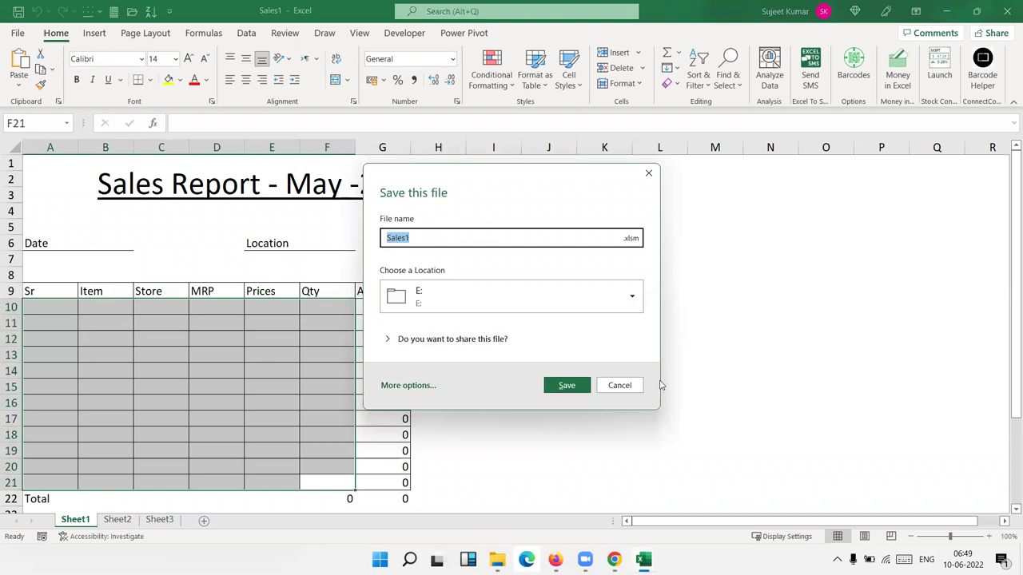
{"action": "left_click", "coordinate": [620, 385]}
{"action": "left_click", "coordinate": [550, 326]}
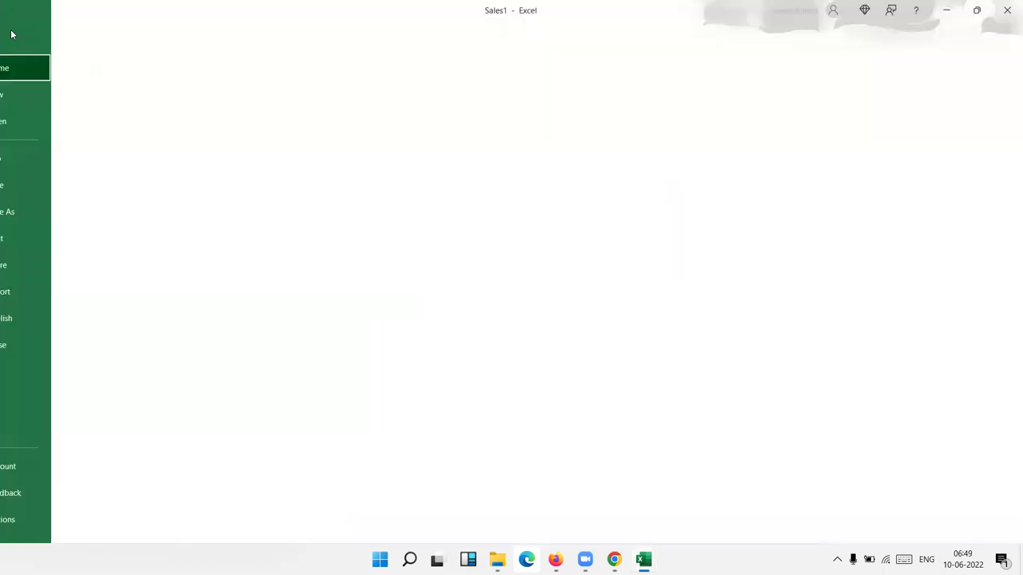
- Browse recent folders on the Open page and the Info page, then minimise to the desktop
{"action": "left_click", "coordinate": [17, 33]}
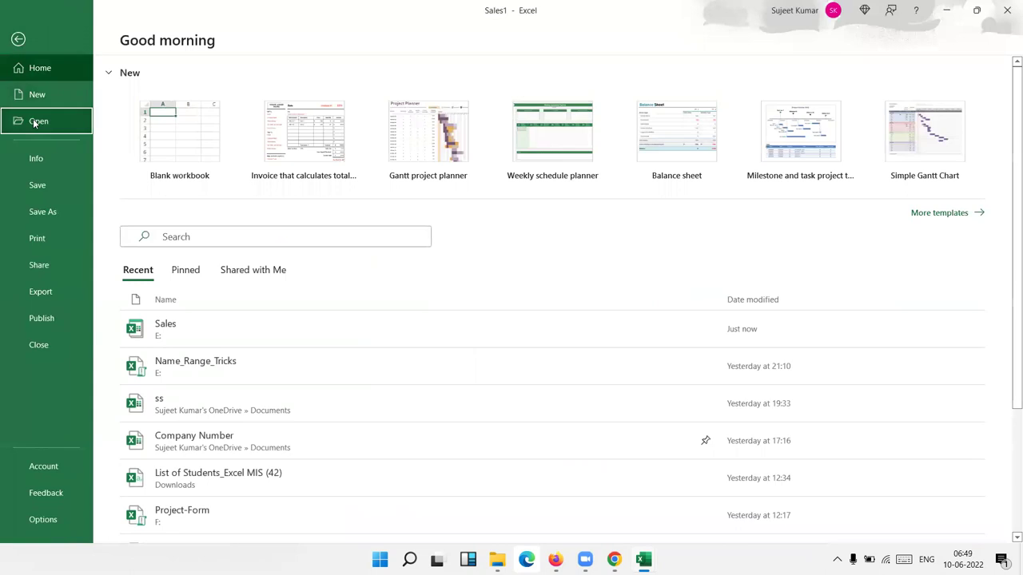
{"action": "left_click", "coordinate": [36, 121]}
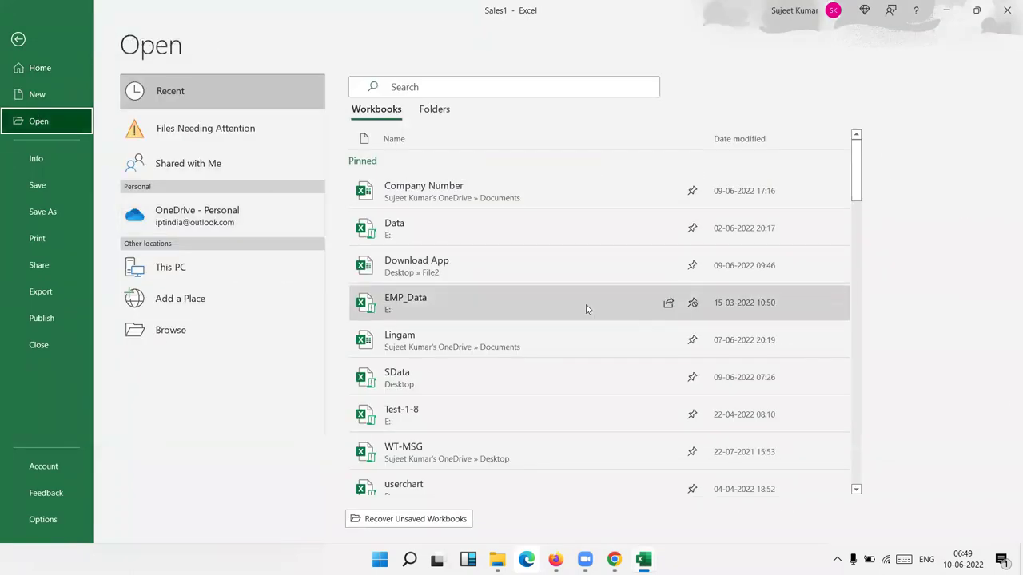
{"action": "scroll", "coordinate": [587, 306], "scroll_direction": "down", "scroll_amount": 5}
{"action": "scroll", "coordinate": [585, 309], "scroll_direction": "down", "scroll_amount": 2}
{"action": "left_click", "coordinate": [435, 110]}
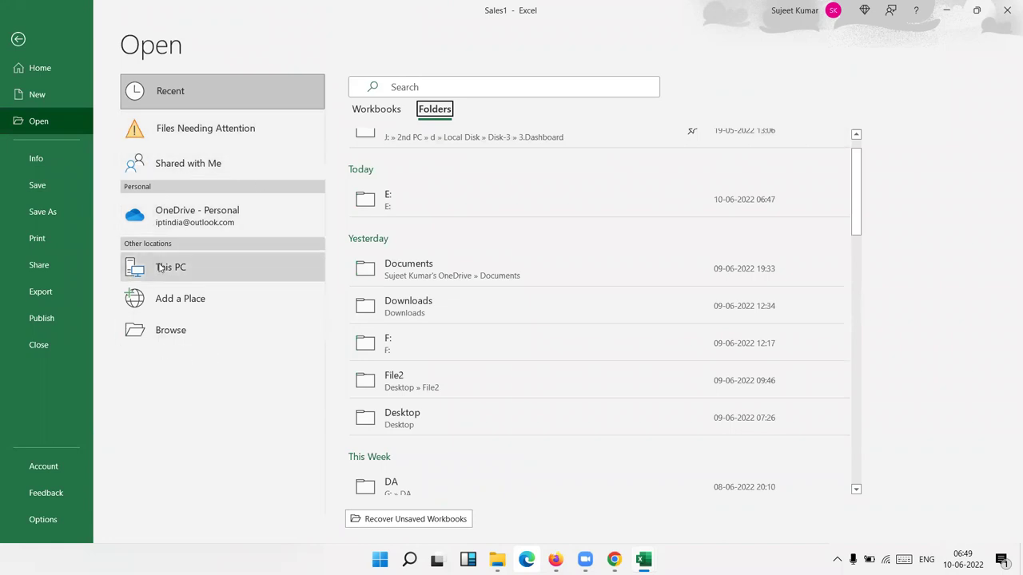
{"action": "left_click", "coordinate": [31, 164]}
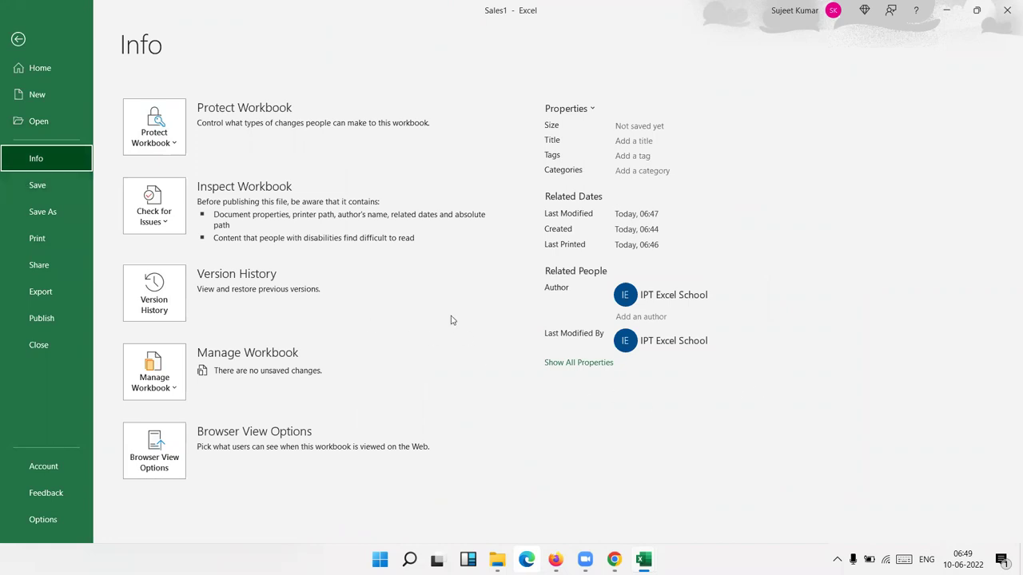
{"action": "key", "text": "super+d"}
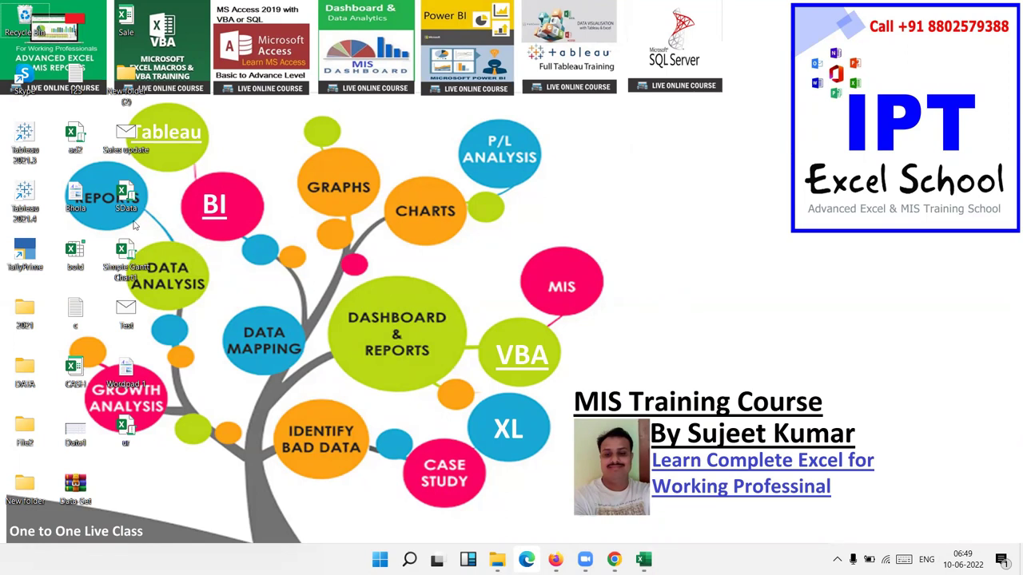
{"action": "mouse_move", "coordinate": [126, 206]}
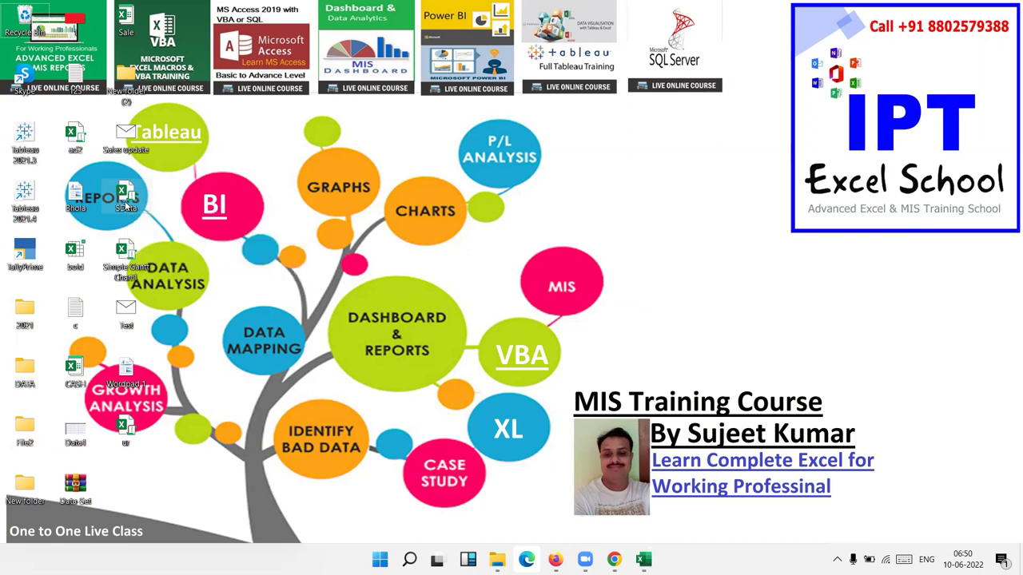
{"action": "right_click", "coordinate": [125, 206]}
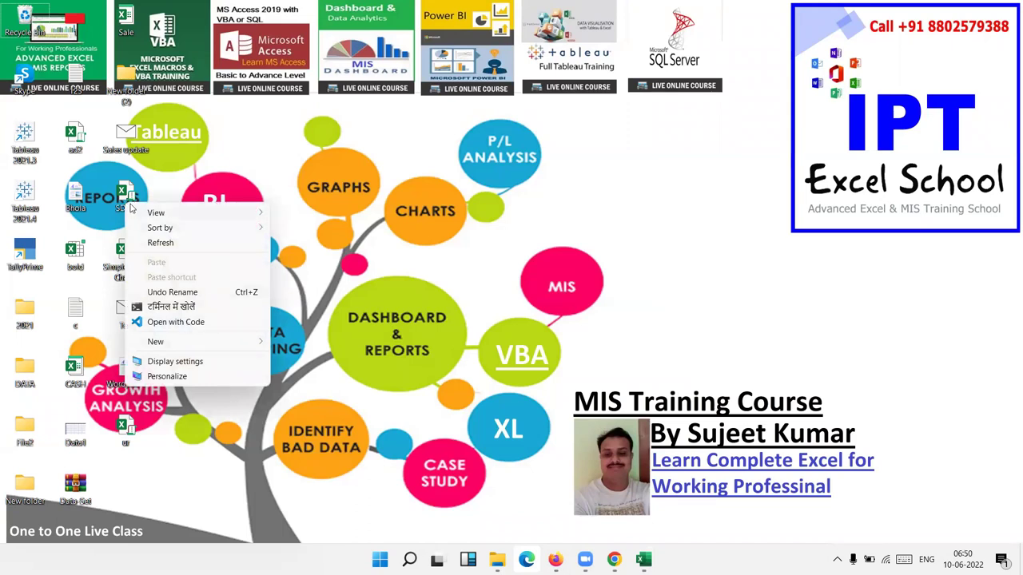
{"action": "left_click", "coordinate": [127, 196]}
{"action": "right_click", "coordinate": [127, 197]}
{"action": "left_click", "coordinate": [210, 535]}
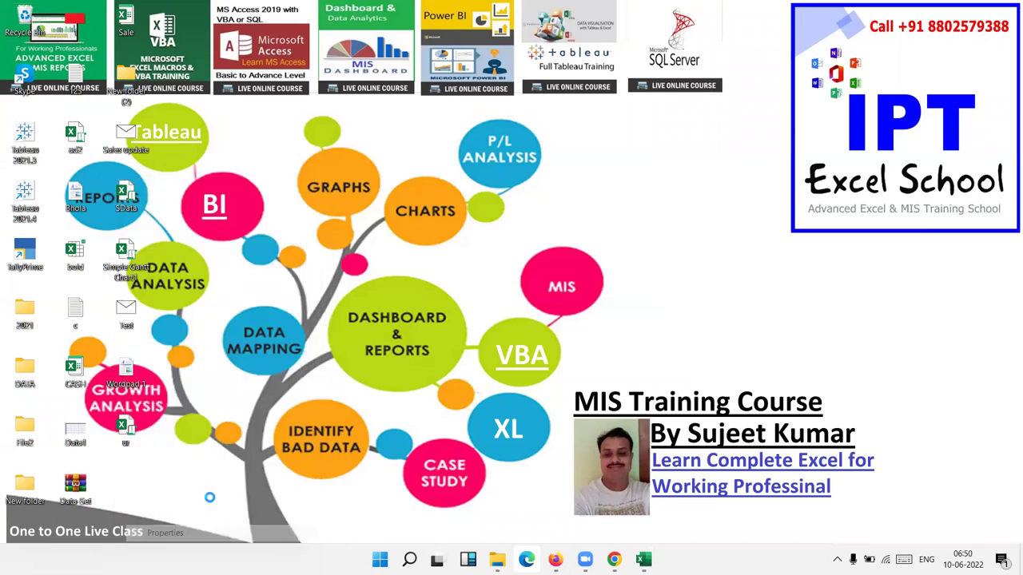
{"action": "left_click", "coordinate": [228, 225]}
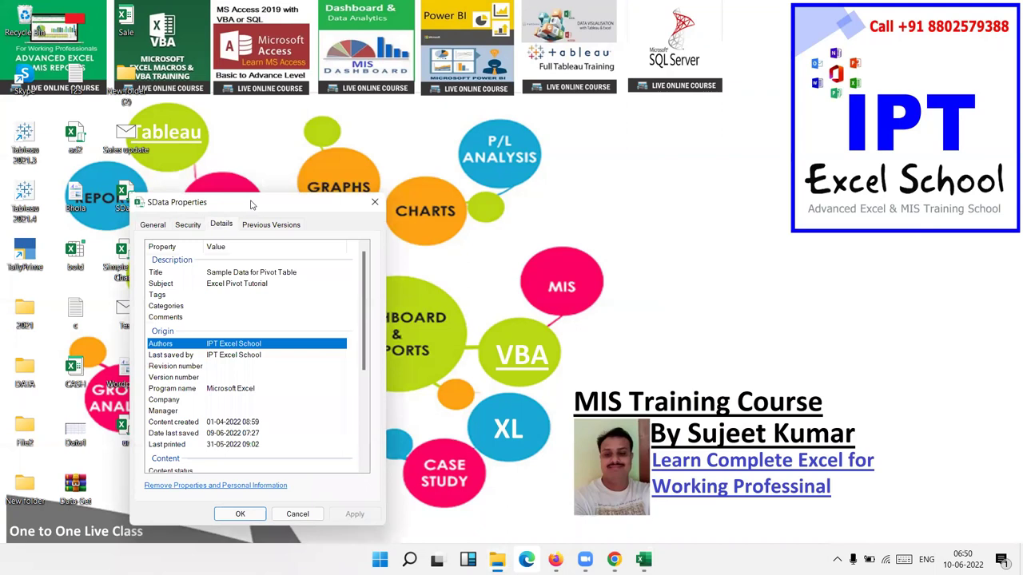
{"action": "left_click_drag", "start_coordinate": [249, 205], "coordinate": [491, 147]}
{"action": "left_click", "coordinate": [483, 216]}
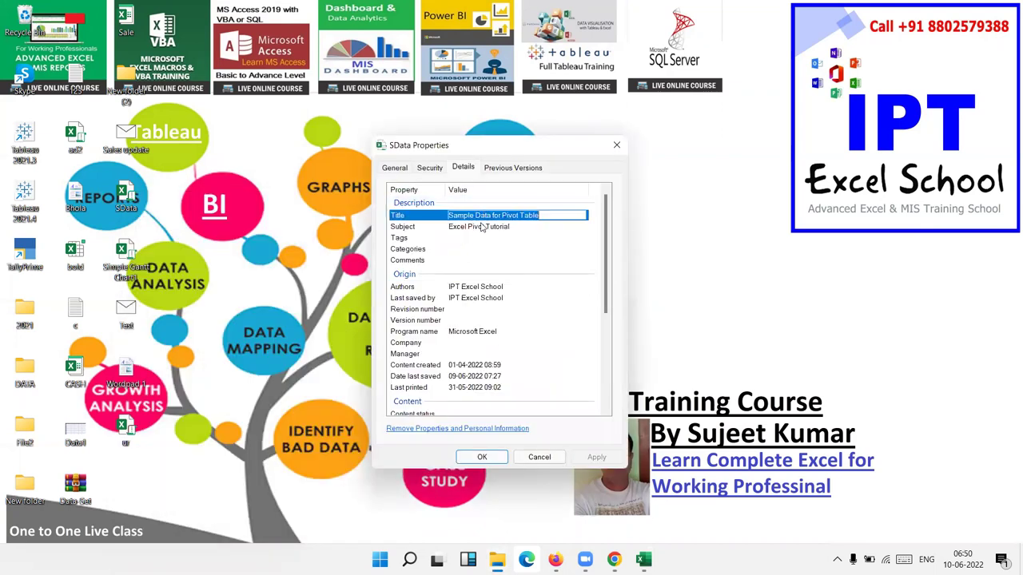
{"action": "left_click", "coordinate": [483, 226]}
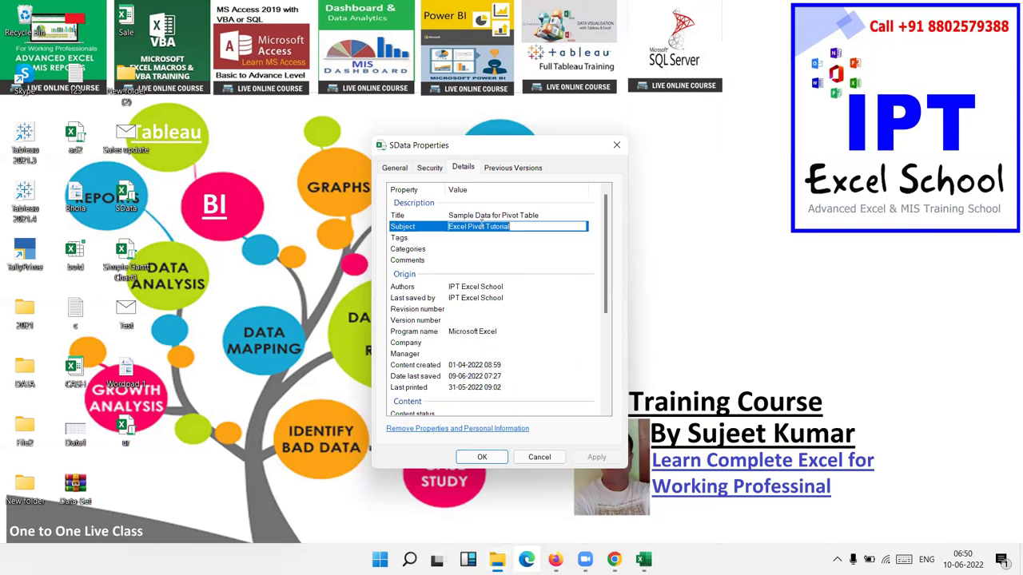
{"action": "left_click", "coordinate": [563, 458]}
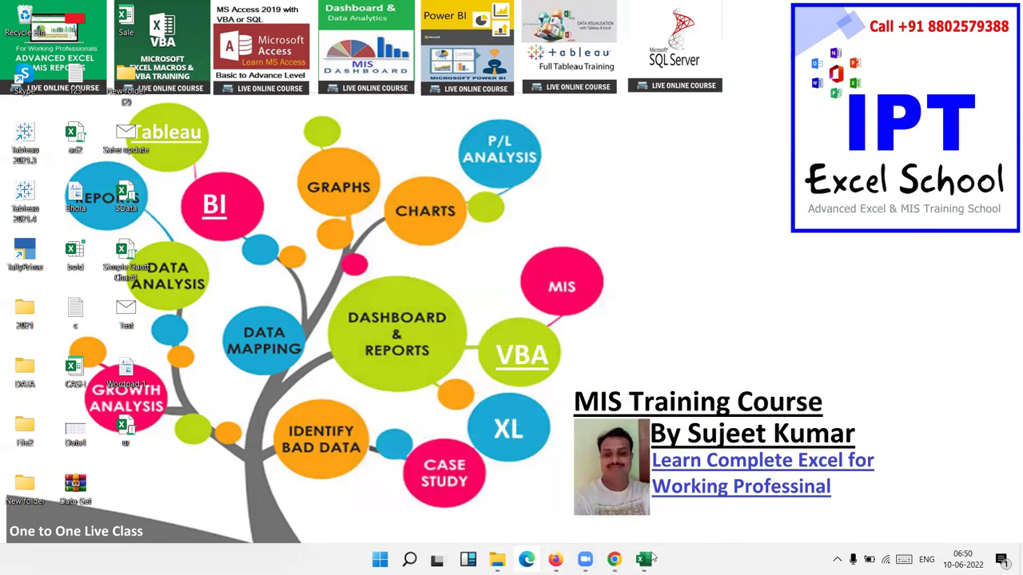
- Restore Sales1 and open the Save As browse dialog with Excel Workbook type, then cancel it
{"action": "mouse_move", "coordinate": [653, 557]}
{"action": "left_click", "coordinate": [672, 520]}
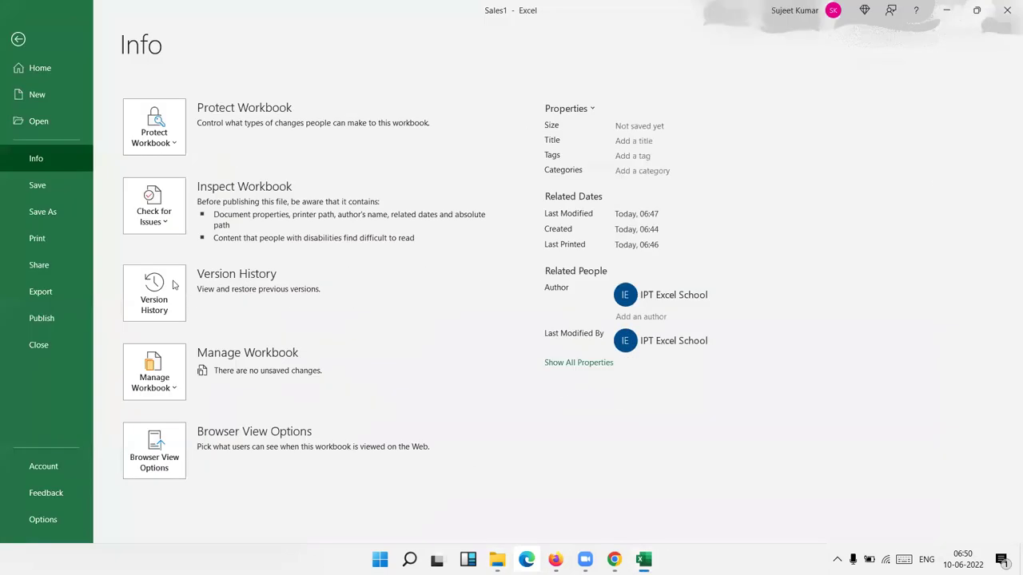
{"action": "left_click", "coordinate": [55, 211]}
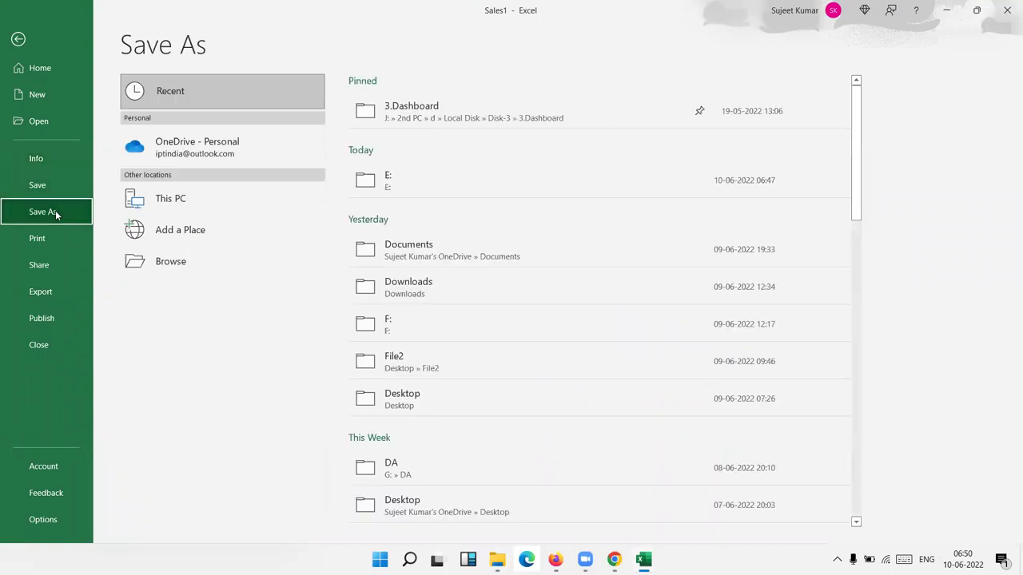
{"action": "left_click", "coordinate": [183, 275]}
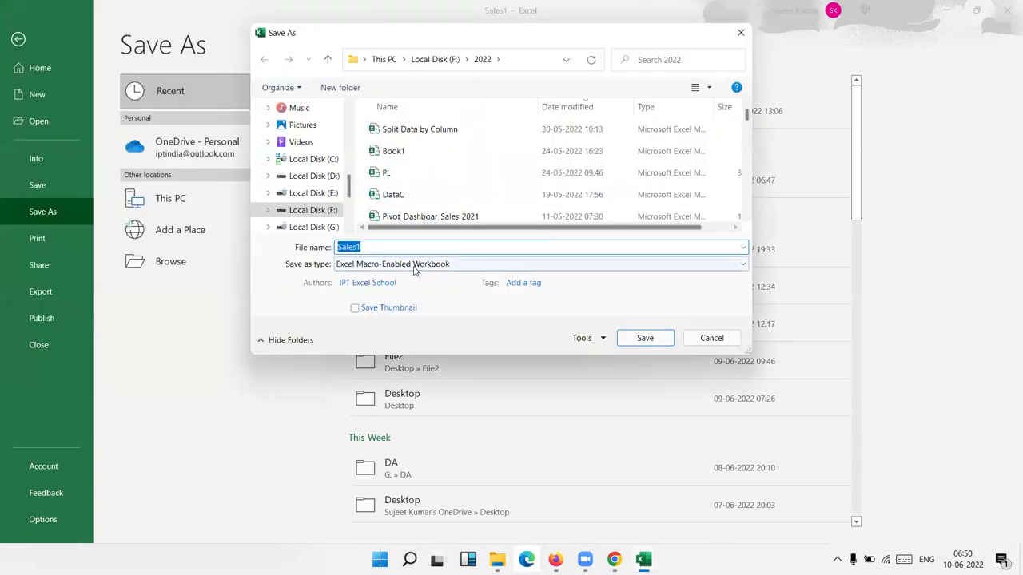
{"action": "left_click", "coordinate": [399, 264]}
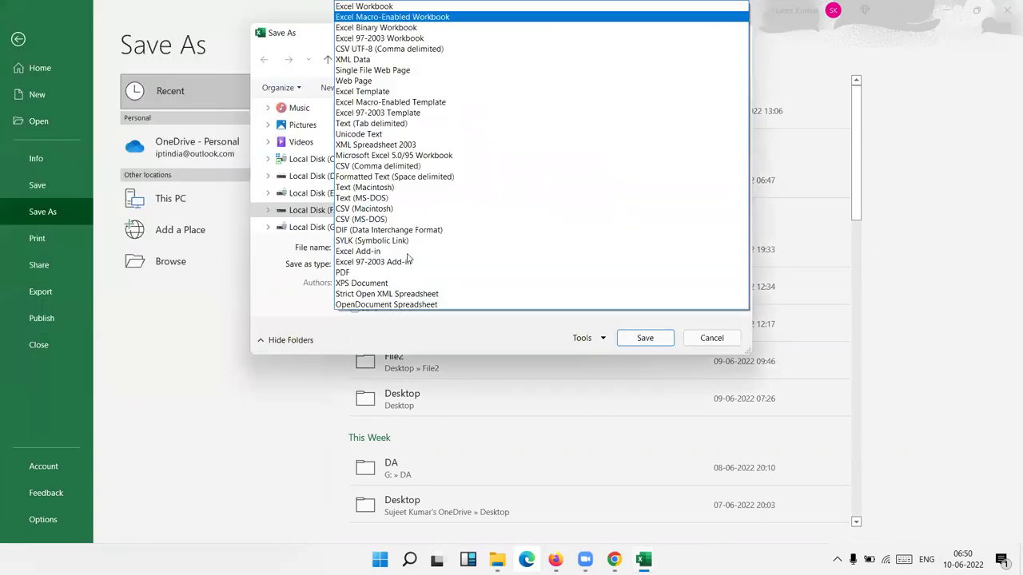
{"action": "left_click", "coordinate": [351, 7]}
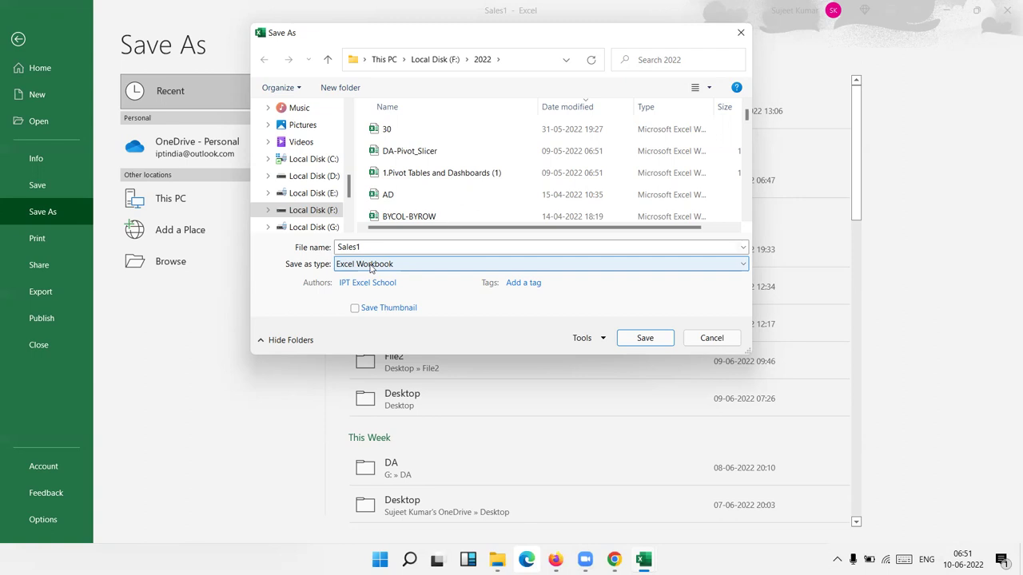
{"action": "left_click", "coordinate": [709, 338]}
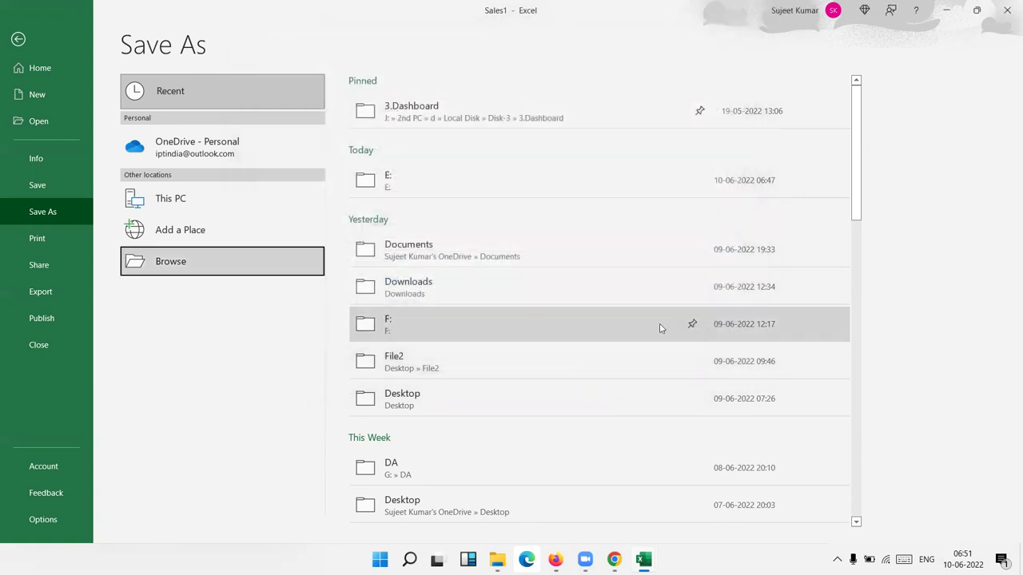
- Preview the Sales Report printout, then open and dismiss the sharing options
{"action": "left_click", "coordinate": [76, 238]}
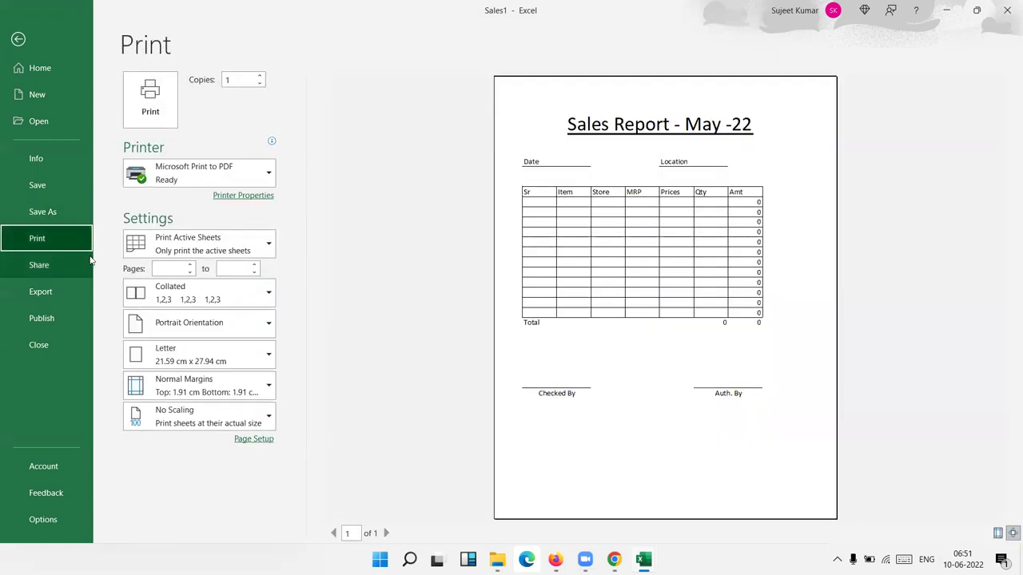
{"action": "left_click", "coordinate": [45, 270]}
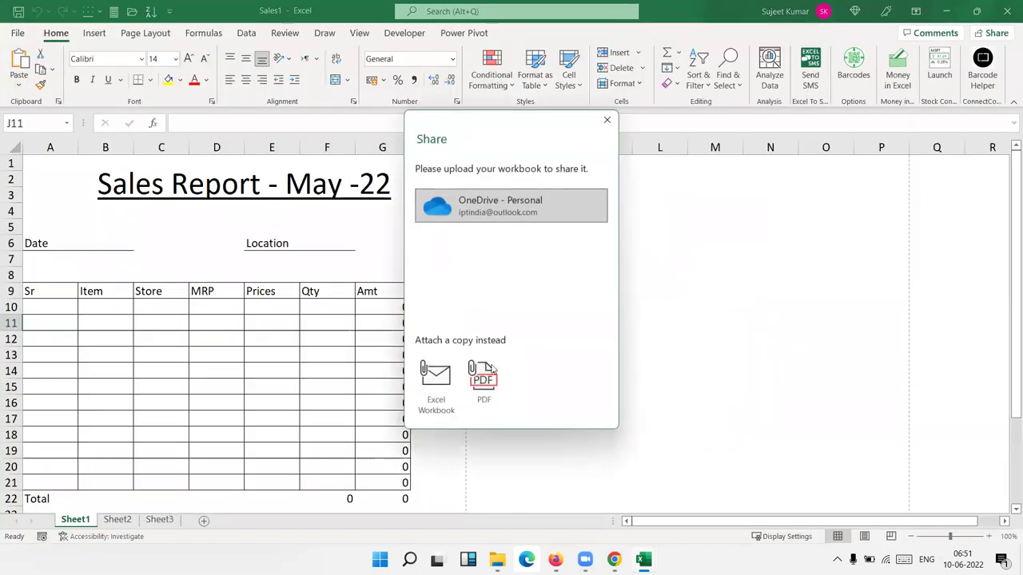
{"action": "left_click", "coordinate": [607, 120]}
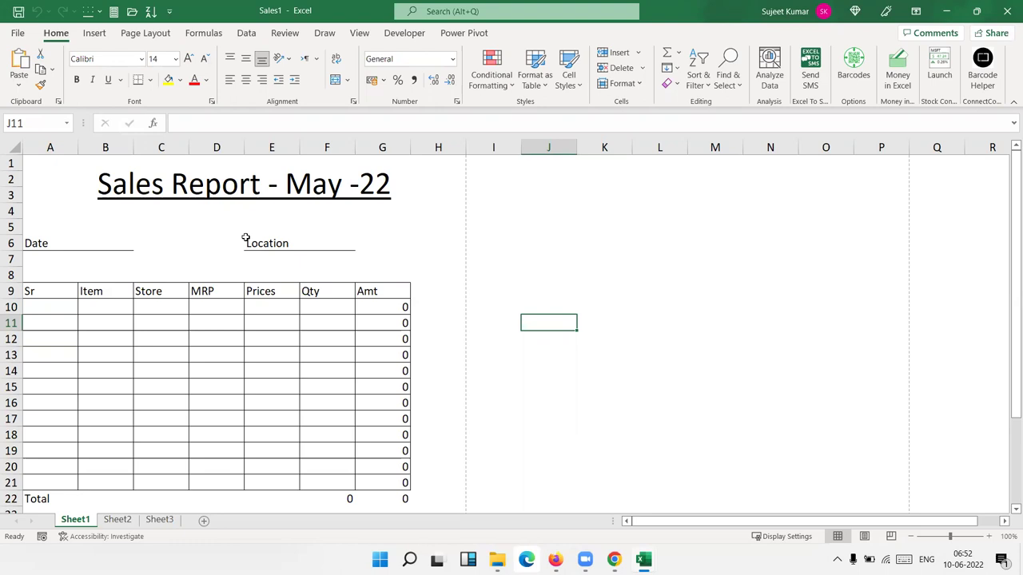
- Email a copy of the workbook as an Excel Workbook attachment
{"action": "left_click", "coordinate": [18, 33]}
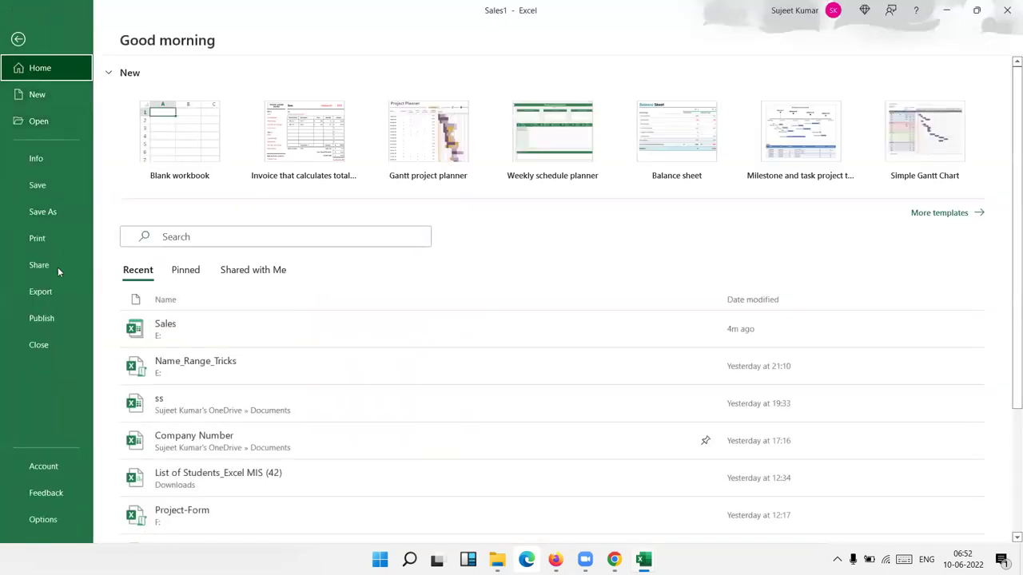
{"action": "left_click", "coordinate": [55, 267]}
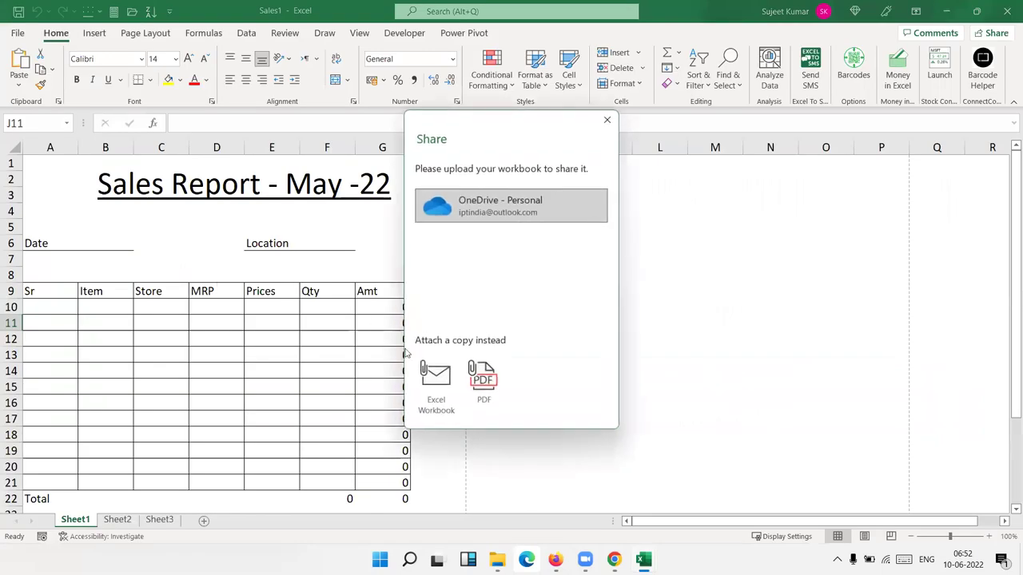
{"action": "left_click", "coordinate": [439, 392]}
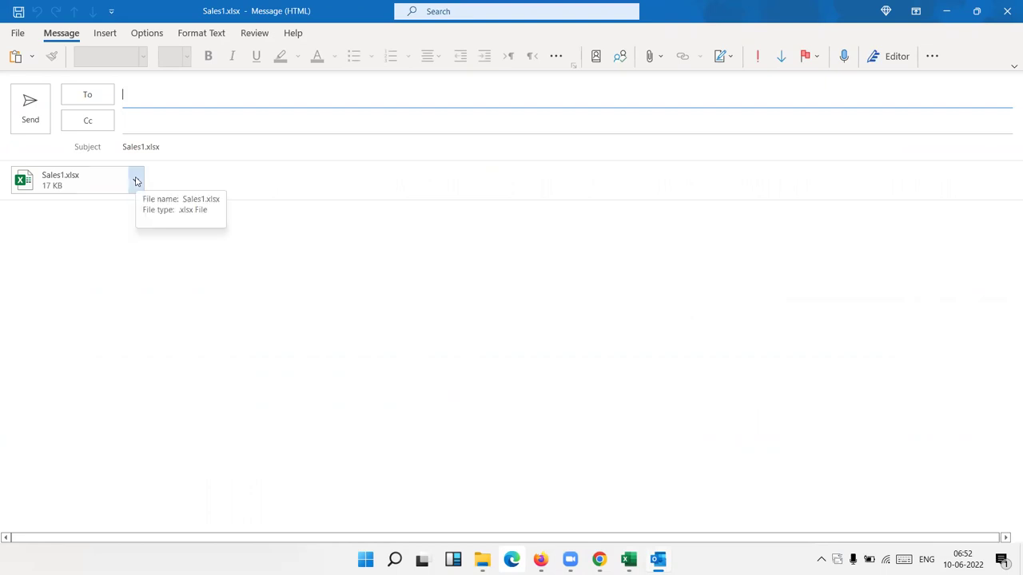
- Visit the Sales1.xlsx draft's recipient and body fields, then close the draft unsent
{"action": "left_click", "coordinate": [199, 107]}
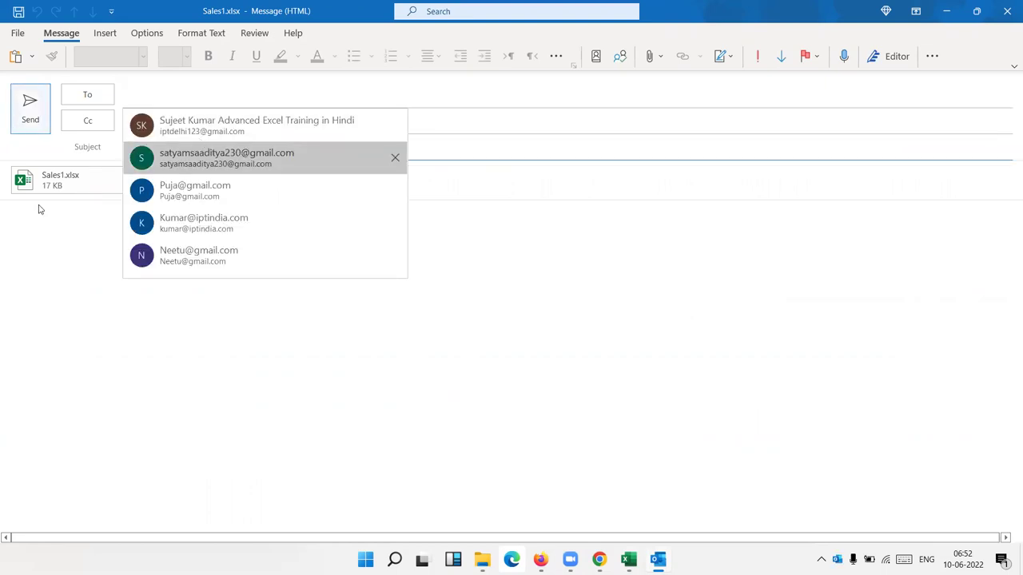
{"action": "mouse_move", "coordinate": [628, 559]}
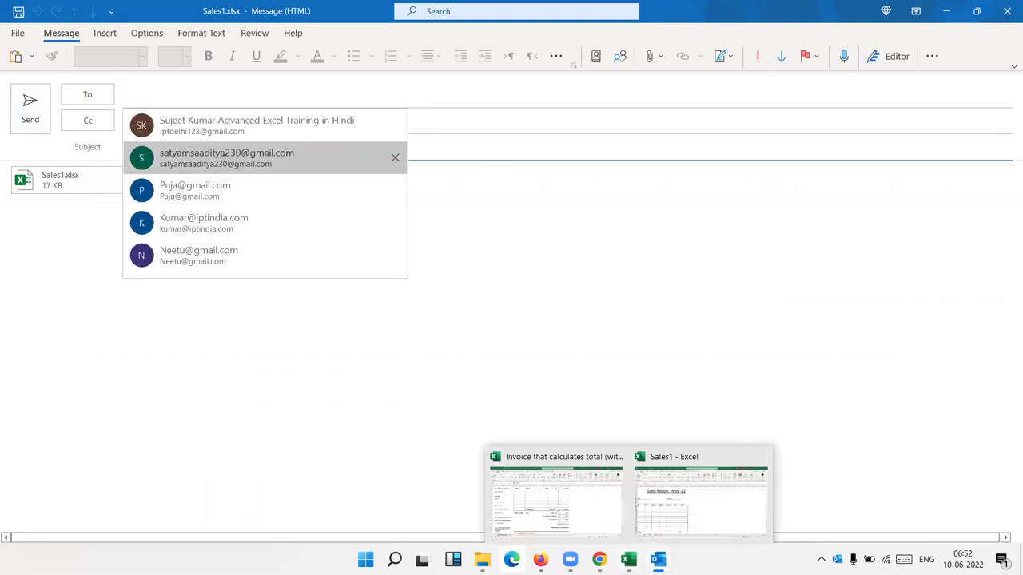
{"action": "left_click", "coordinate": [512, 417]}
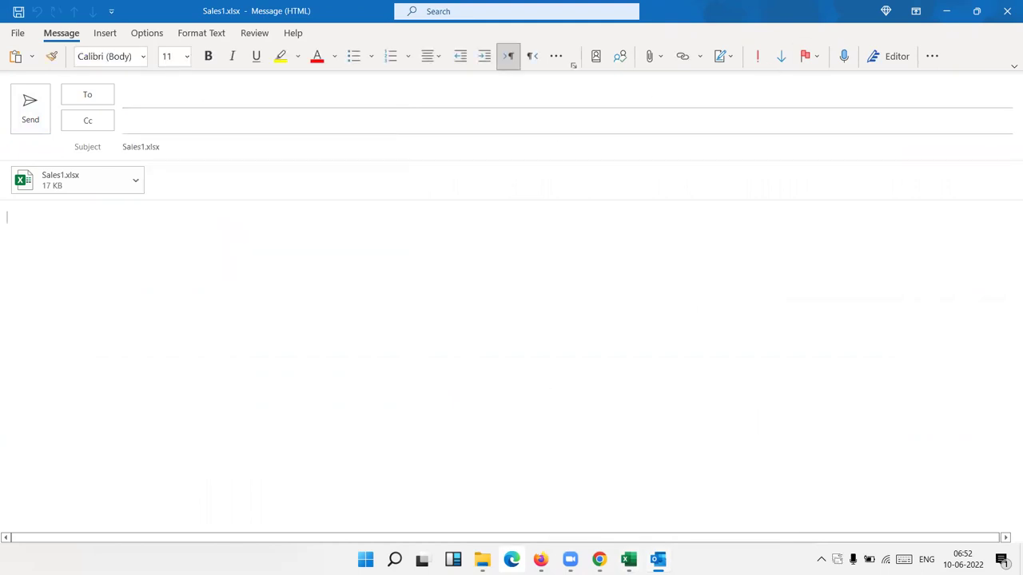
{"action": "left_click", "coordinate": [1007, 10]}
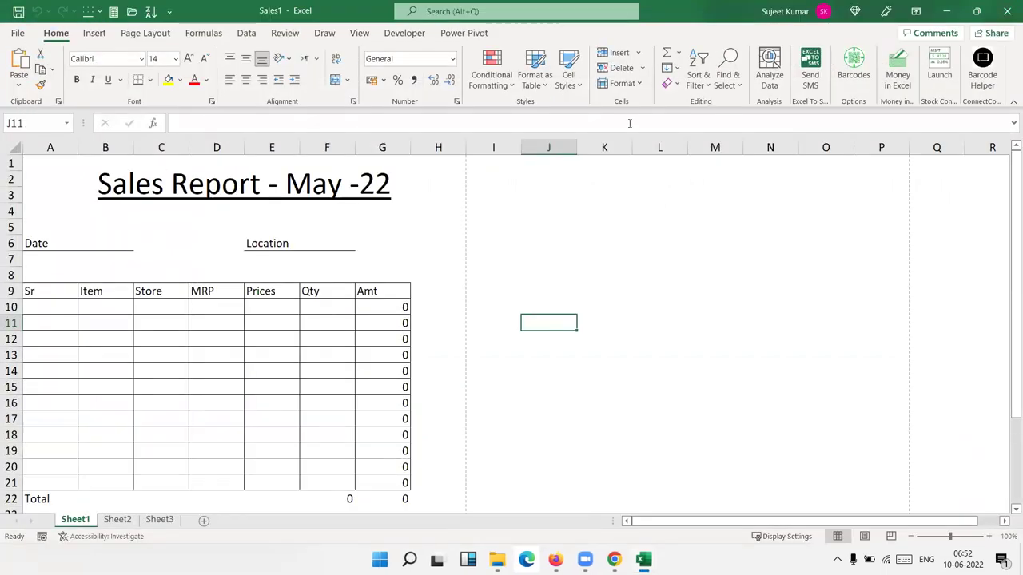
- Look over the Export and Publish to Power BI pages in the File backstage
{"action": "left_click", "coordinate": [16, 34]}
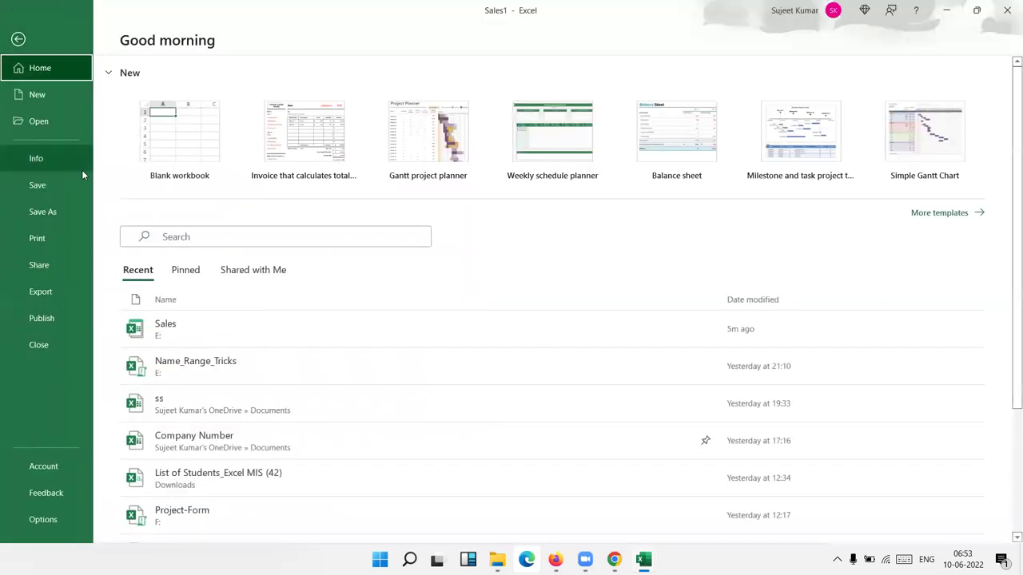
{"action": "left_click", "coordinate": [41, 293]}
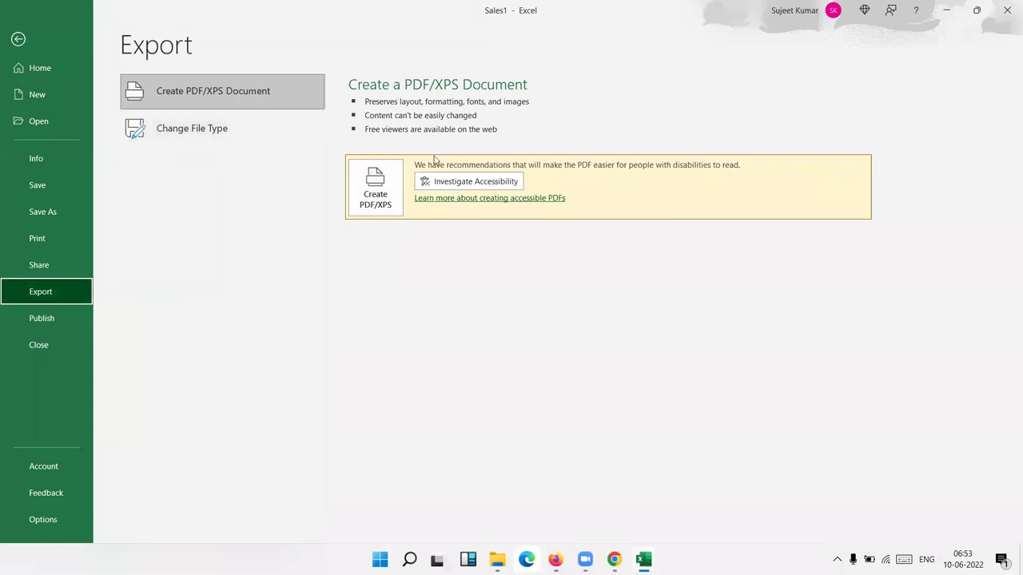
{"action": "left_click", "coordinate": [54, 318]}
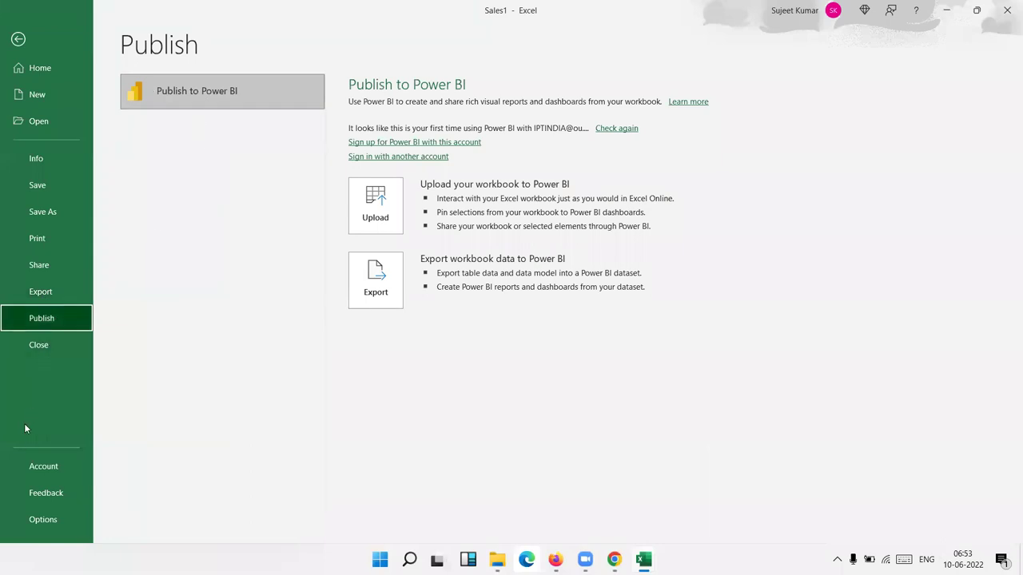
- On the Account page, run Update Now and dismiss the 'You're up to date!' message
{"action": "left_click", "coordinate": [43, 466]}
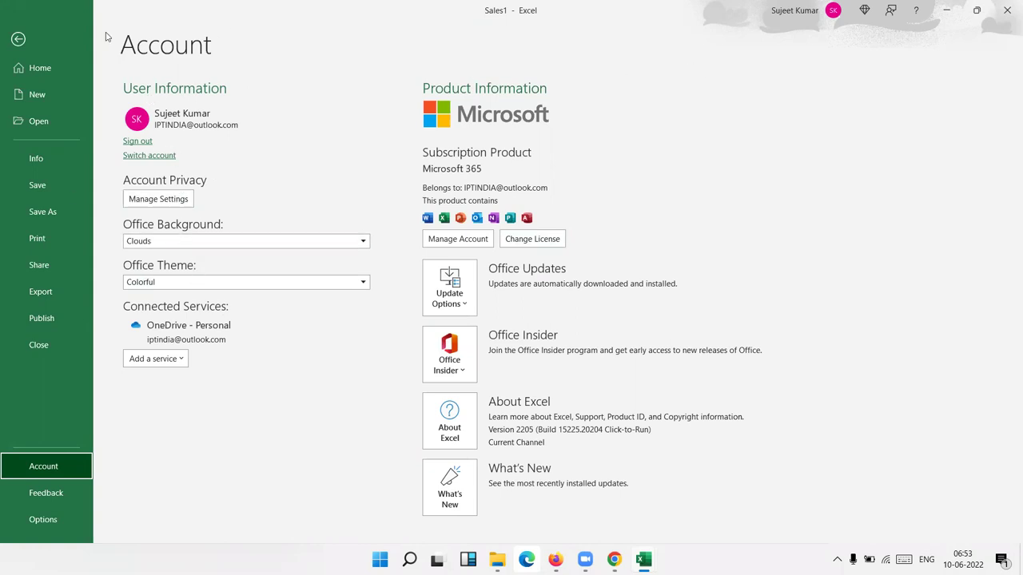
{"action": "left_click", "coordinate": [449, 300]}
{"action": "left_click", "coordinate": [465, 336]}
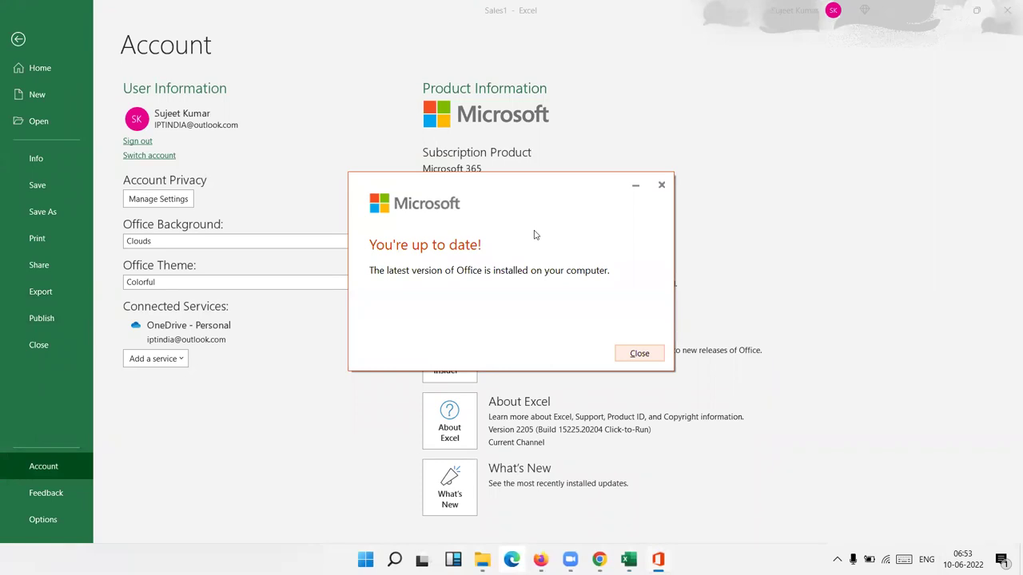
{"action": "left_click", "coordinate": [626, 356]}
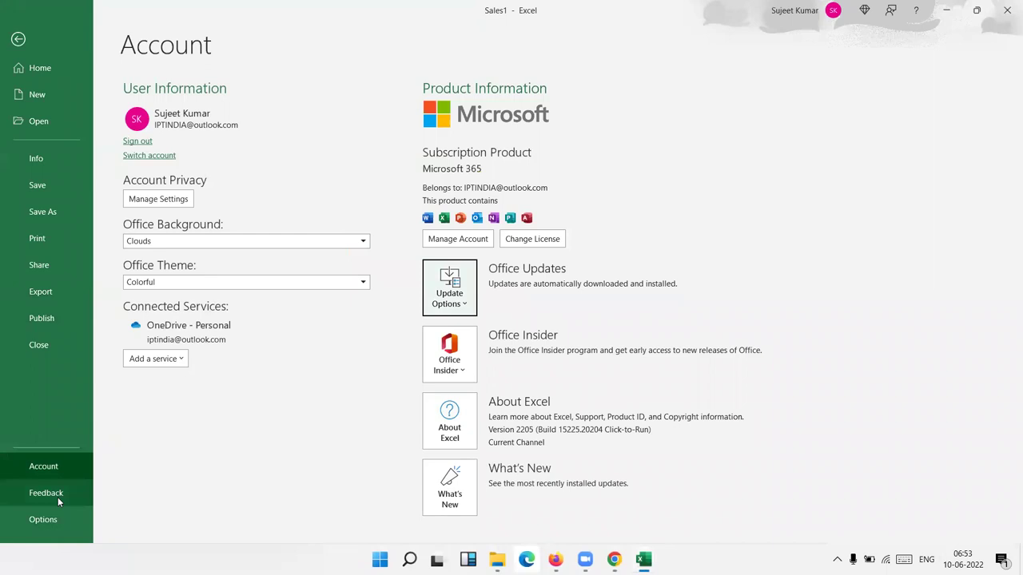
- Glance at the Feedback page, then bring up Excel Options on General: Calibri 14, 3 sheets
{"action": "left_click", "coordinate": [57, 496]}
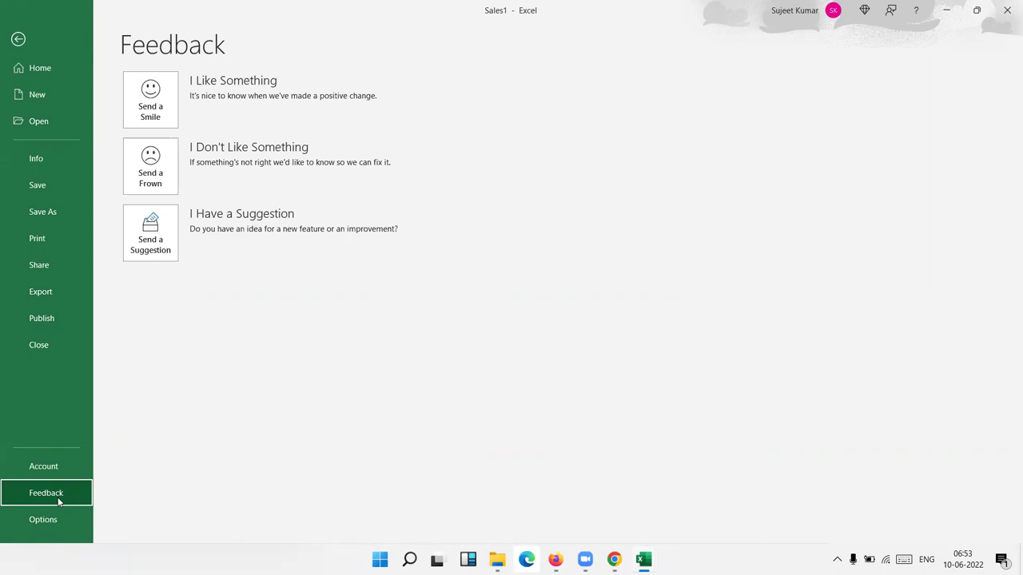
{"action": "left_click", "coordinate": [44, 520]}
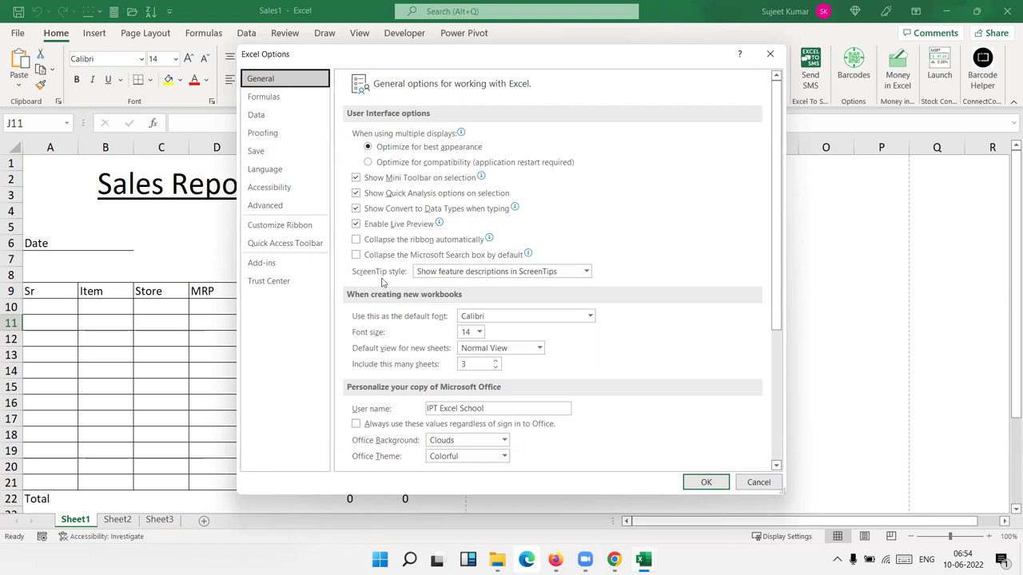
{"action": "left_click", "coordinate": [471, 314]}
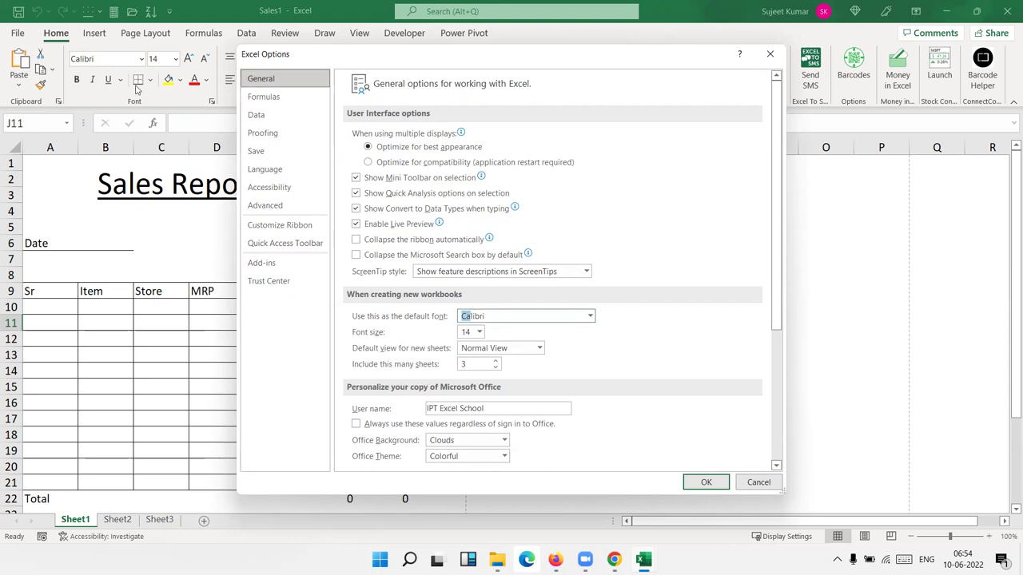
{"action": "left_click", "coordinate": [468, 331]}
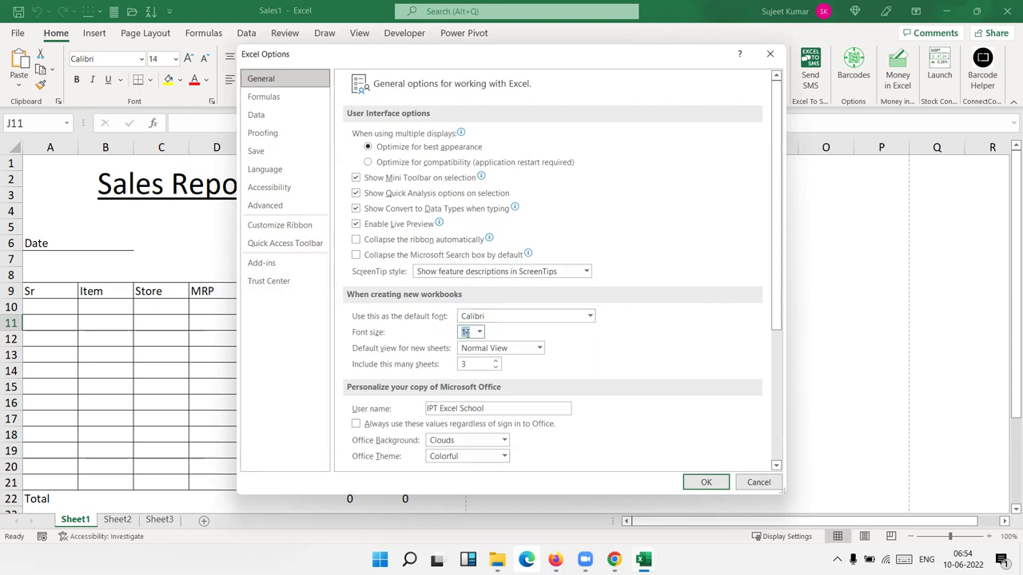
{"action": "left_click", "coordinate": [462, 364]}
{"action": "left_click", "coordinate": [452, 408]}
{"action": "triple_click", "coordinate": [451, 408]}
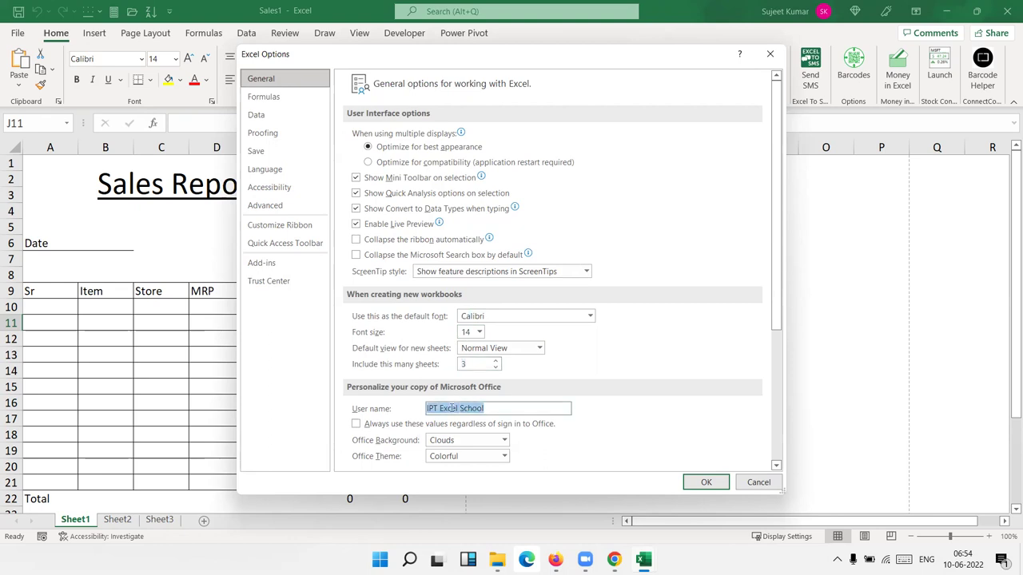
{"action": "key", "text": "super+d"}
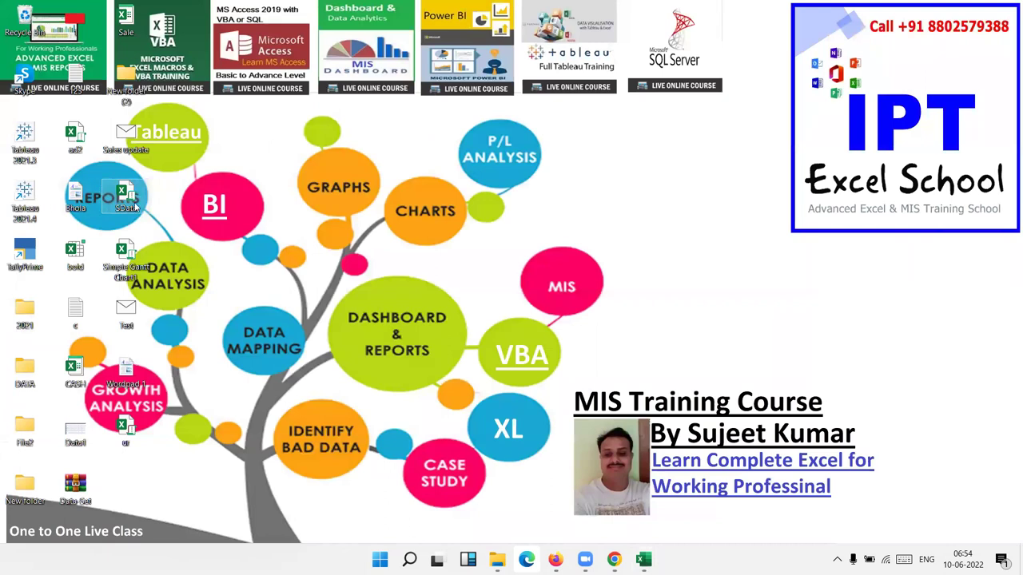
{"action": "mouse_move", "coordinate": [135, 205]}
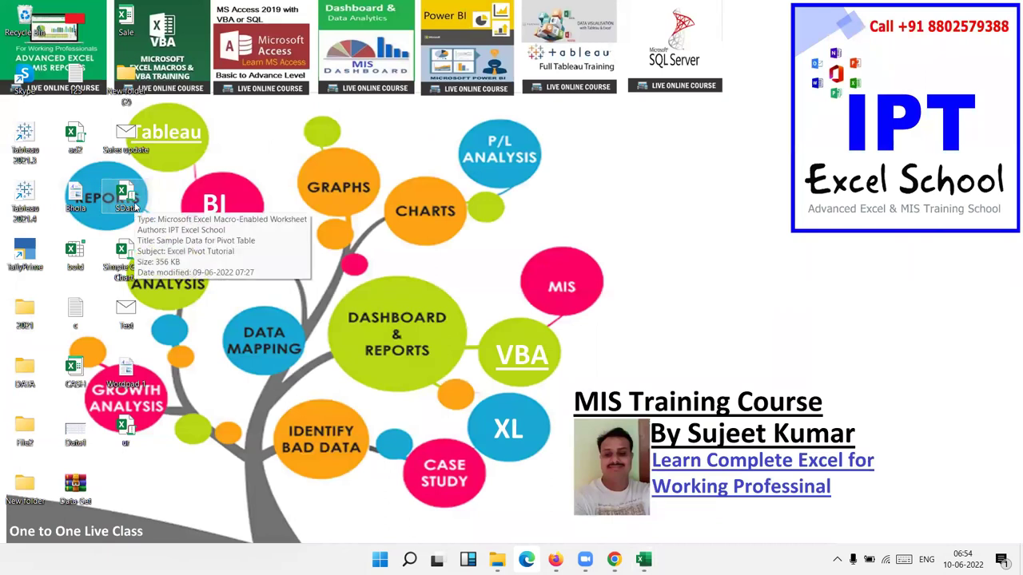
{"action": "double_click", "coordinate": [135, 206]}
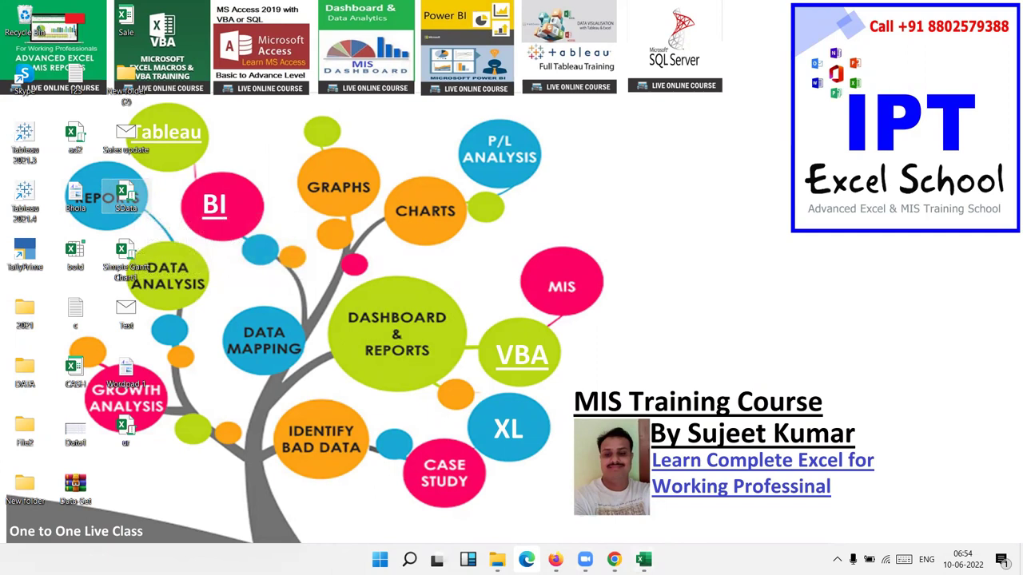
{"action": "mouse_move", "coordinate": [644, 559]}
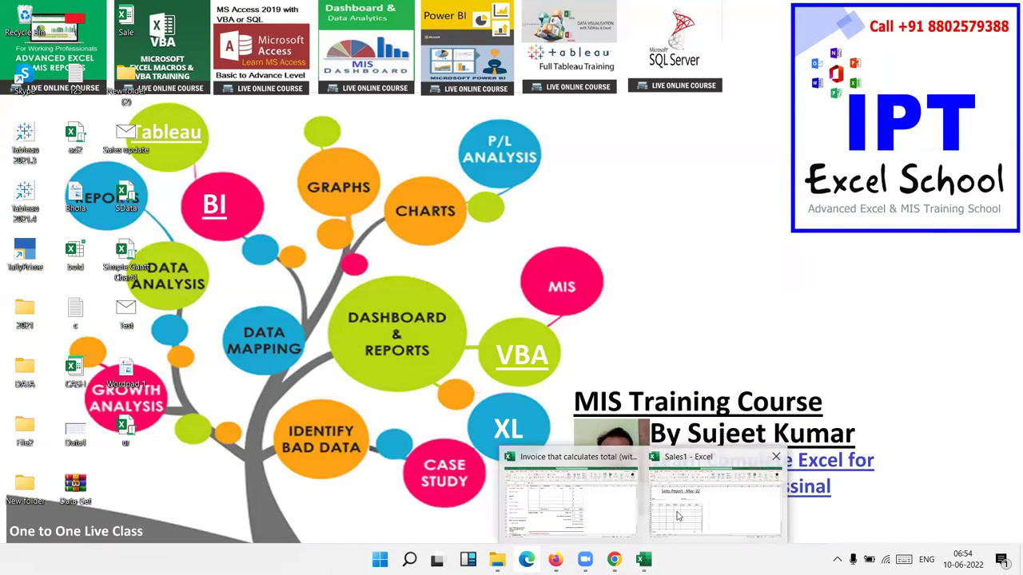
{"action": "left_click", "coordinate": [678, 515]}
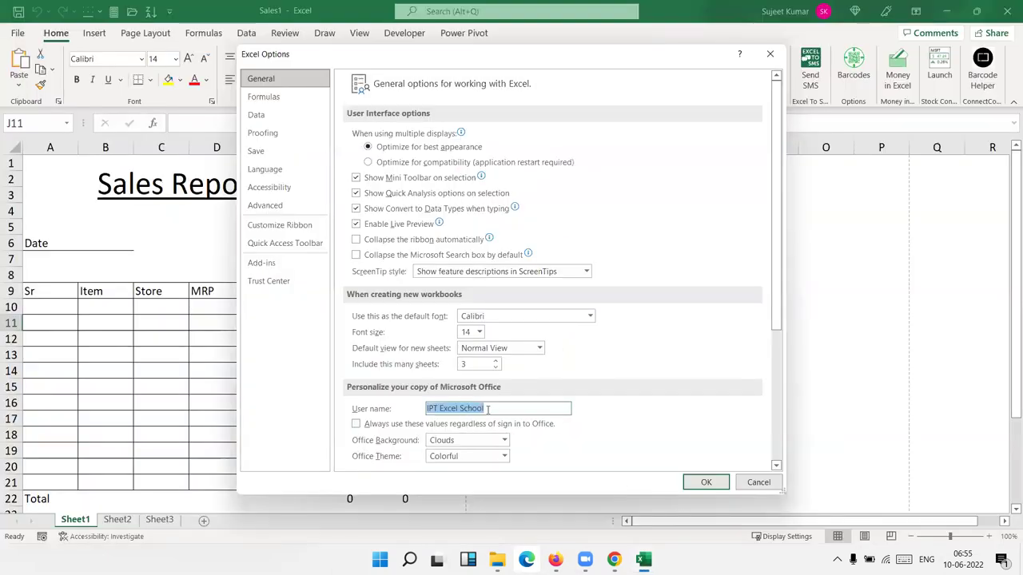
{"action": "left_click", "coordinate": [292, 115]}
- Find the Proofing AutoCorrect entry replacing 'ds' with 'Daily Sales Report', then cancel AutoCorrect
{"action": "left_click", "coordinate": [292, 97]}
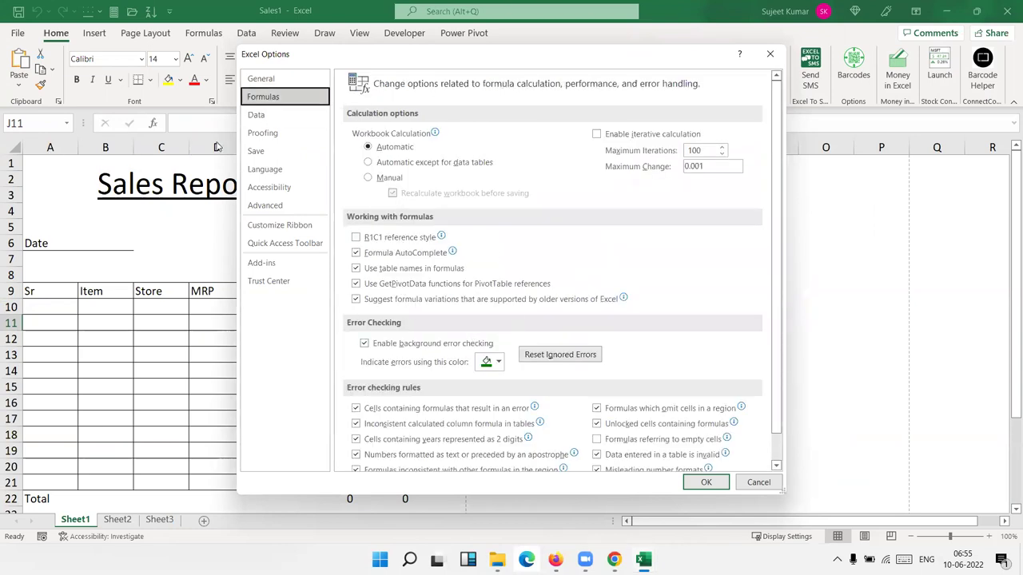
{"action": "left_click", "coordinate": [261, 132]}
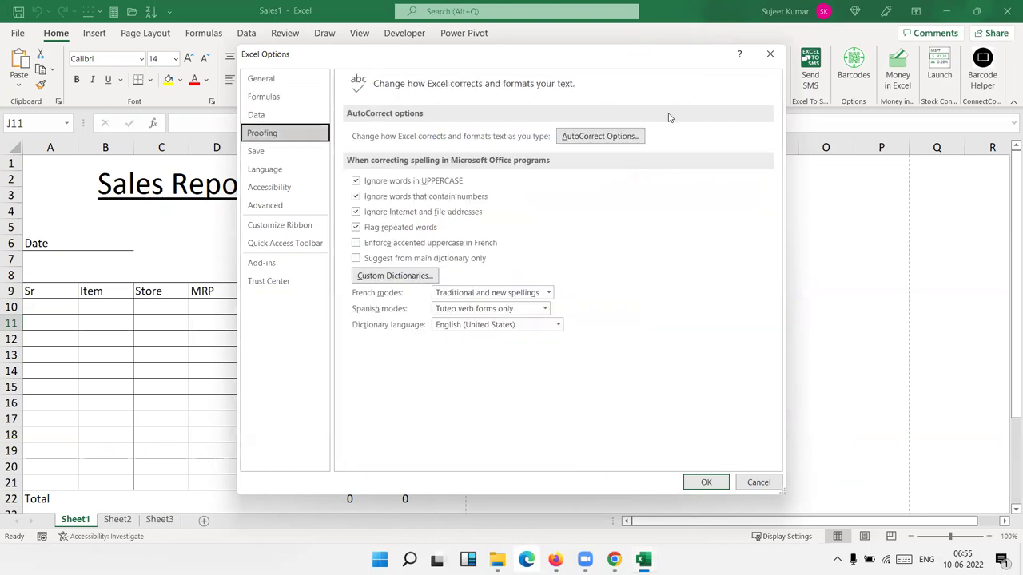
{"action": "left_click", "coordinate": [596, 136]}
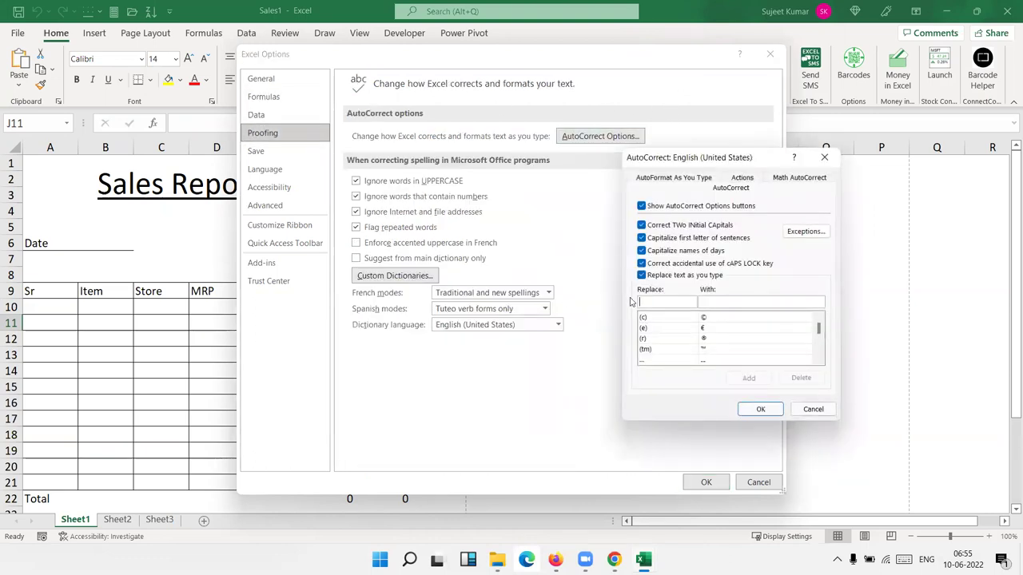
{"action": "type", "text": "ds"}
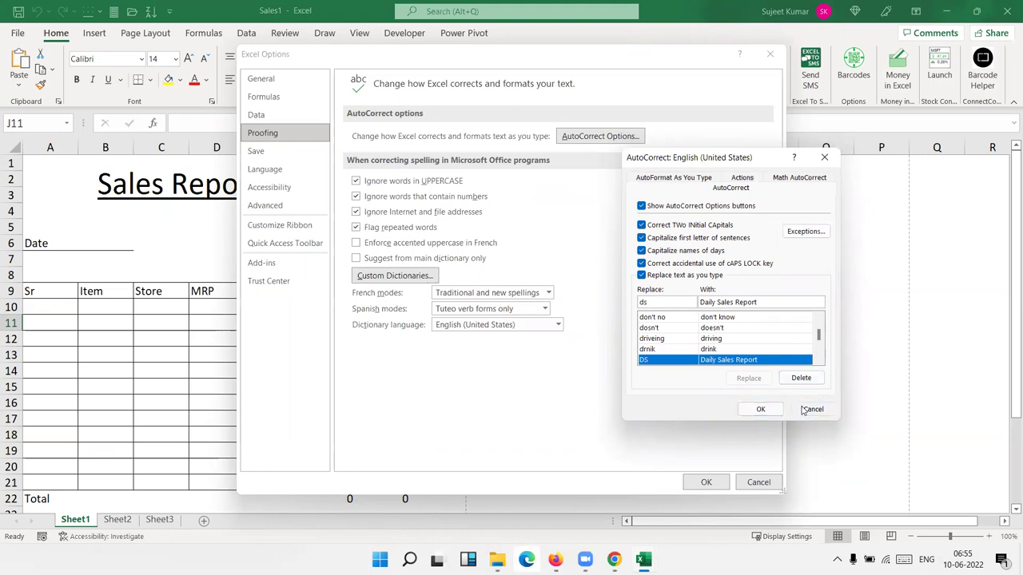
{"action": "left_click", "coordinate": [805, 410]}
- Check the F:\2022 default local file location under Save, then cancel Excel Options
{"action": "left_click", "coordinate": [283, 150]}
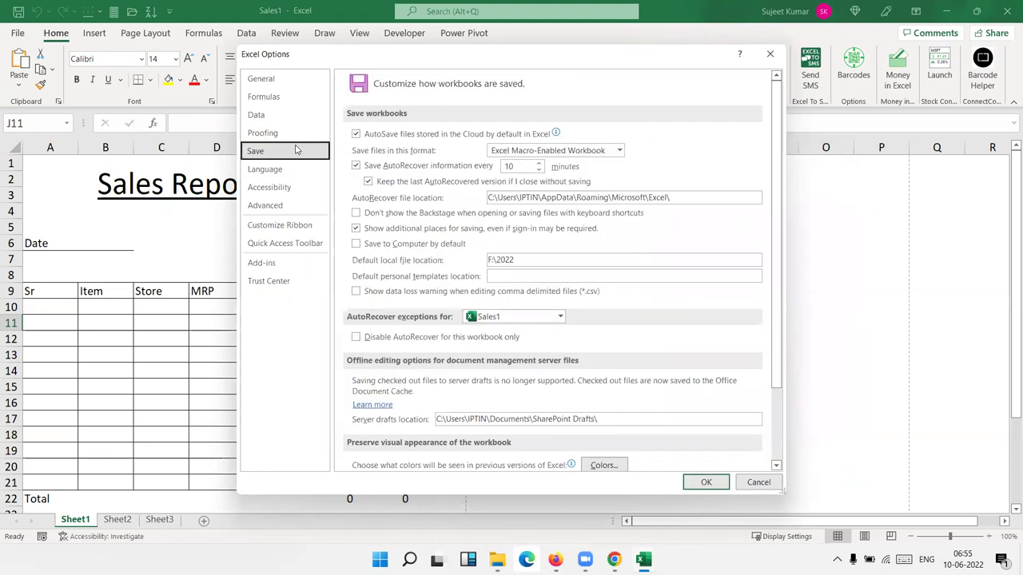
{"action": "double_click", "coordinate": [520, 261]}
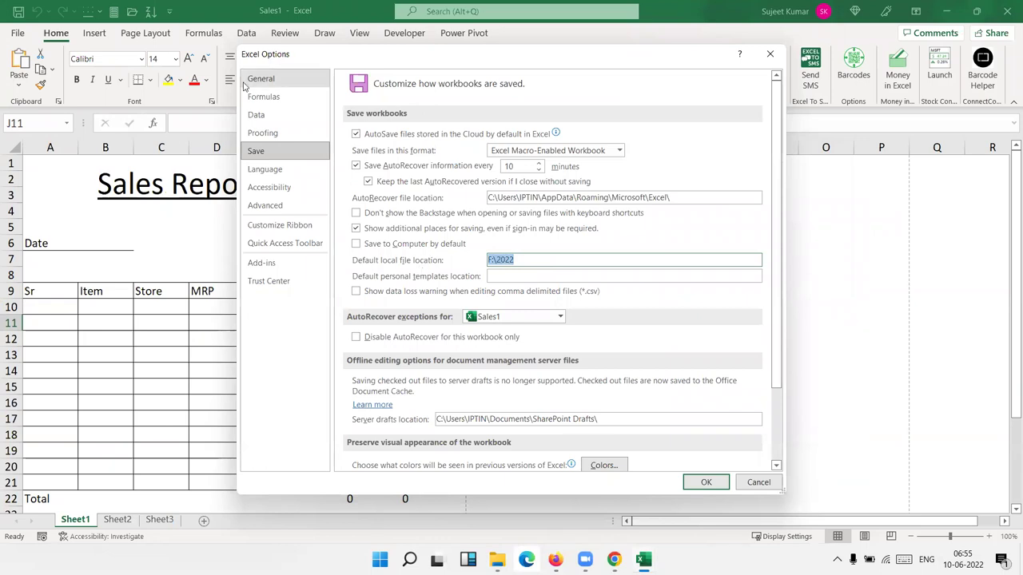
{"action": "left_click", "coordinate": [756, 483]}
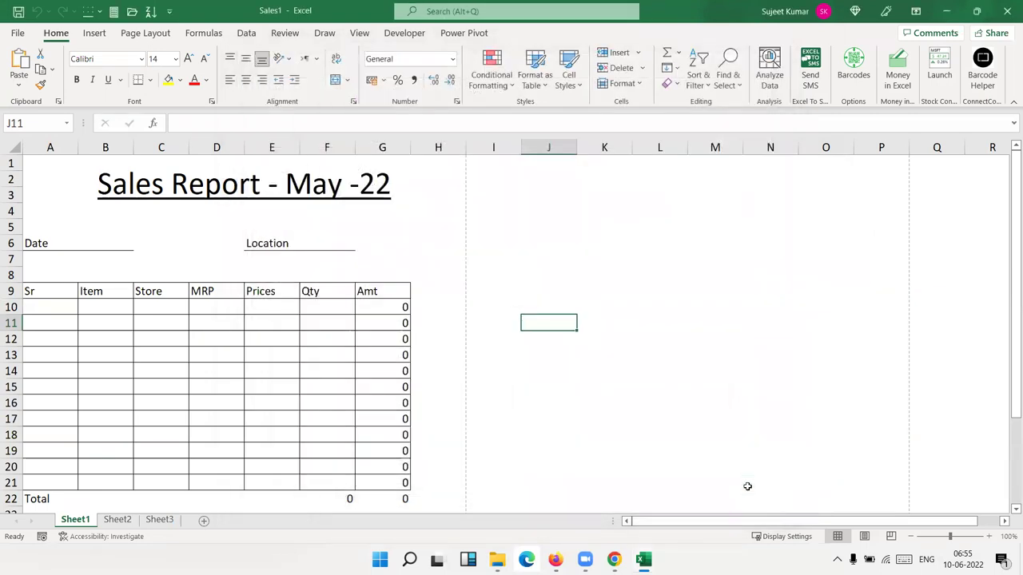
{"action": "left_click", "coordinate": [944, 56]}
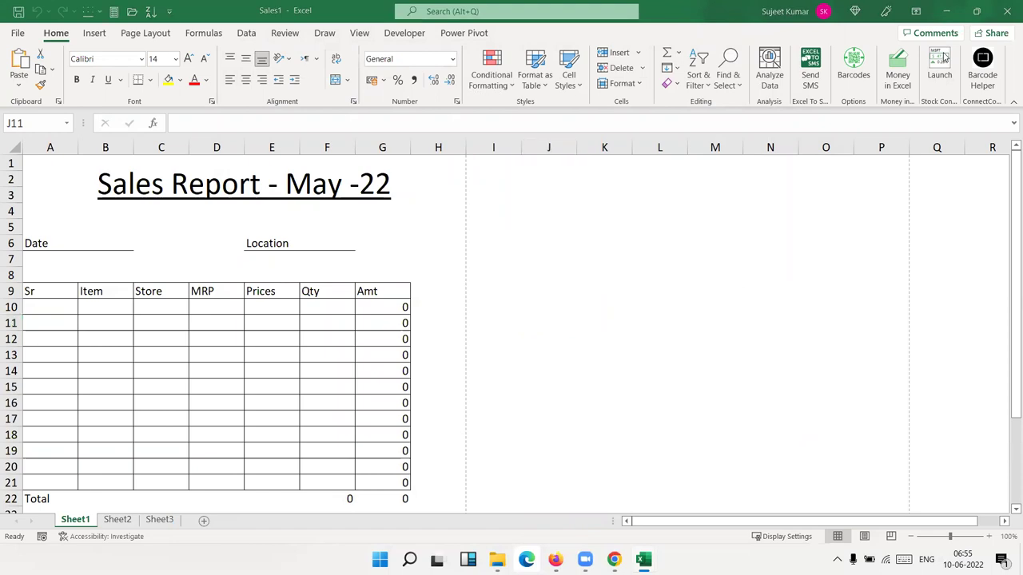